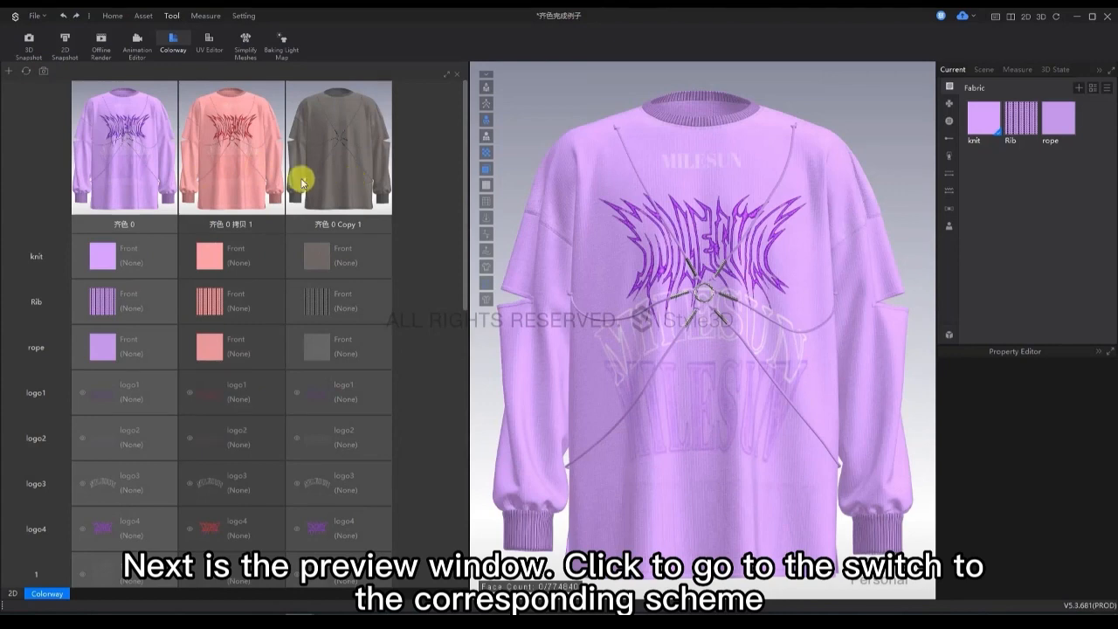
Preview the pink, grey and purple colorways on the garment and look through their fabric, logo, stitch and accessory entries.
left_click(257, 157)
left_click(351, 160)
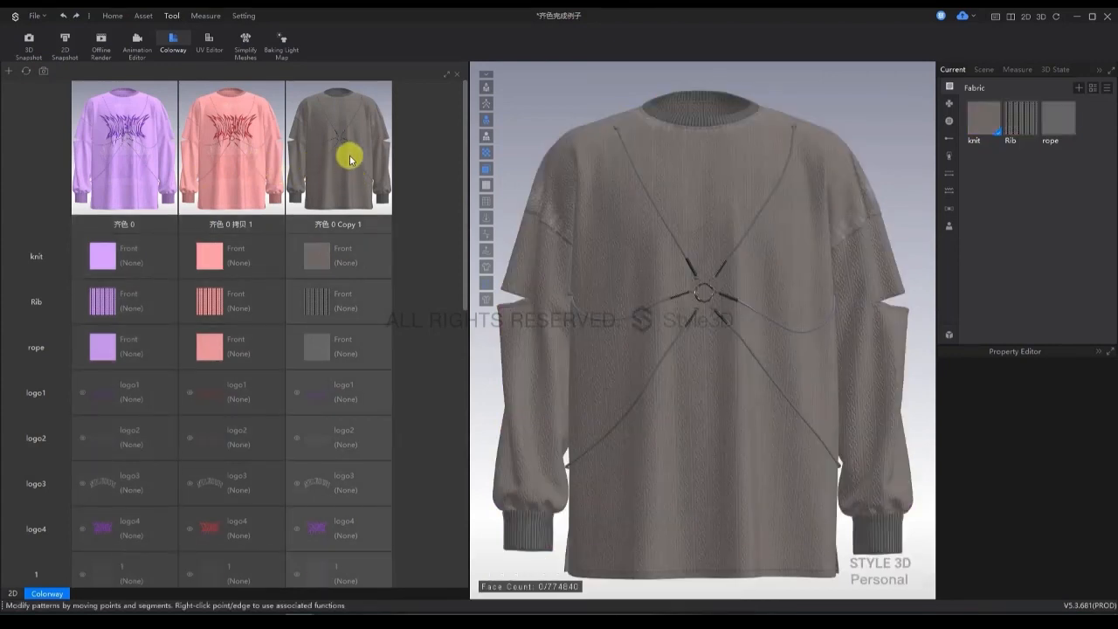
left_click(133, 144)
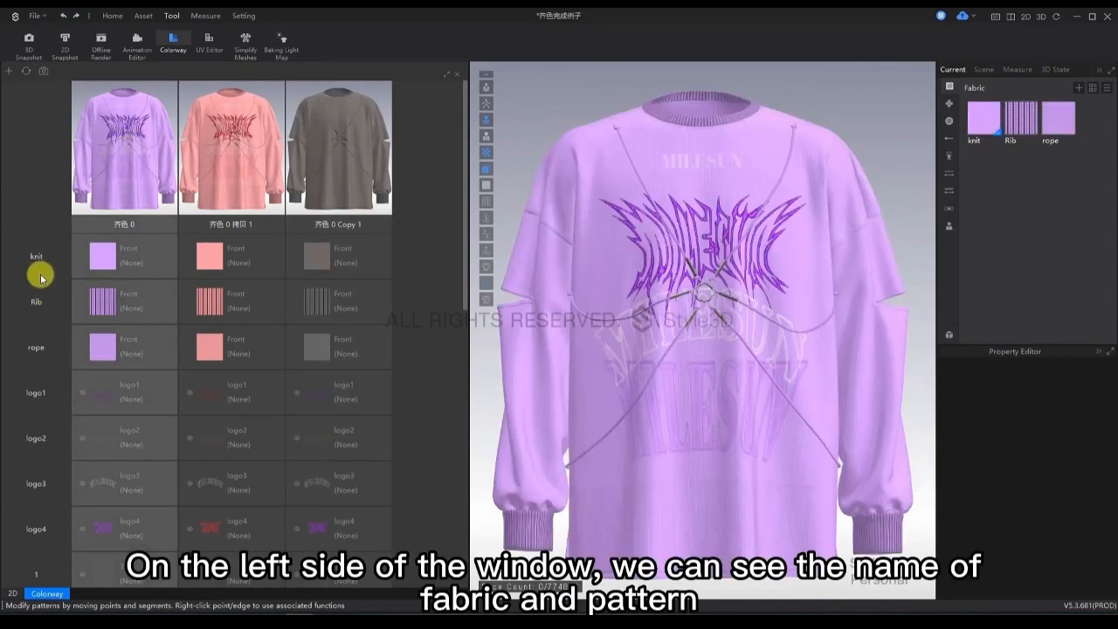
left_click_drag(460, 221, 444, 429)
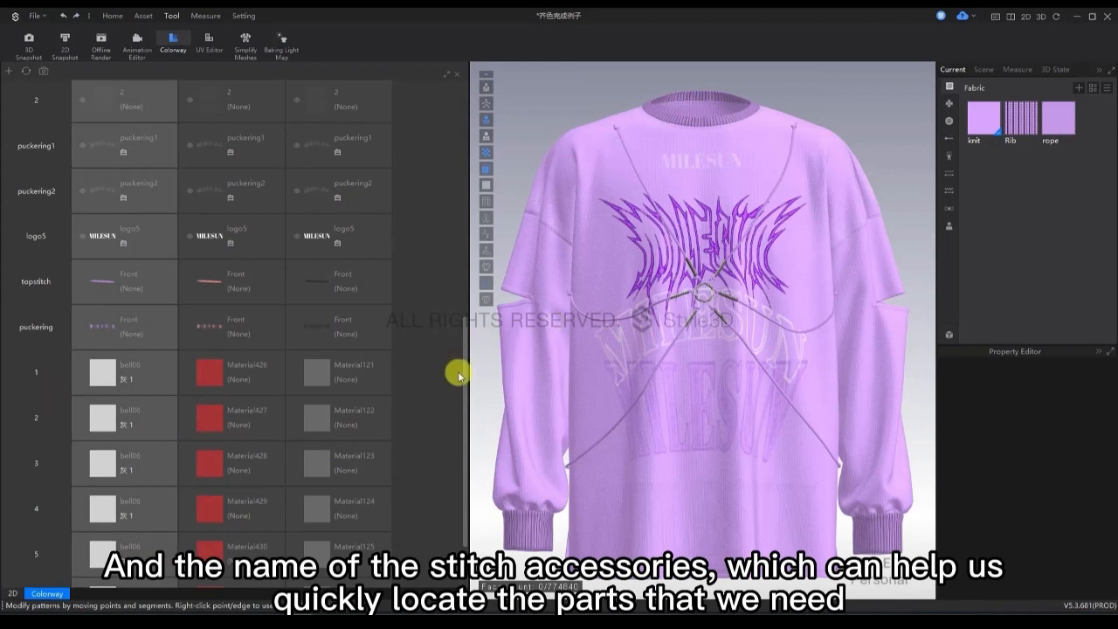
scroll(456, 331, "up", 5)
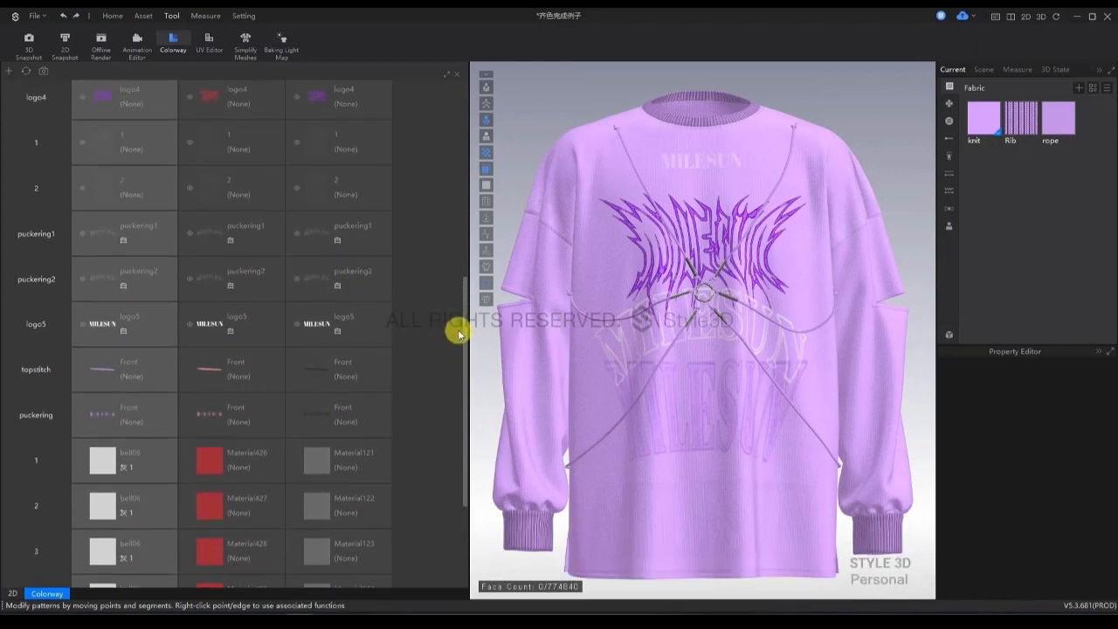
scroll(450, 201, "up", 3)
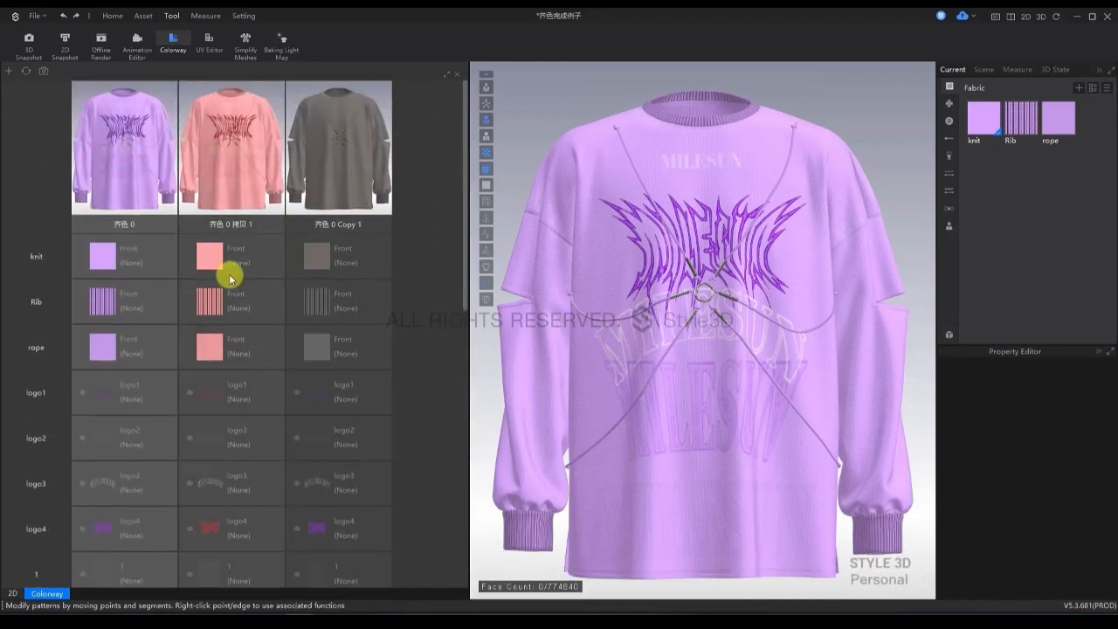
Examine the material properties of the purple colorway's knit, Rib, rope and logo entries, and preview the pink colorway before returning to purple.
left_click(109, 256)
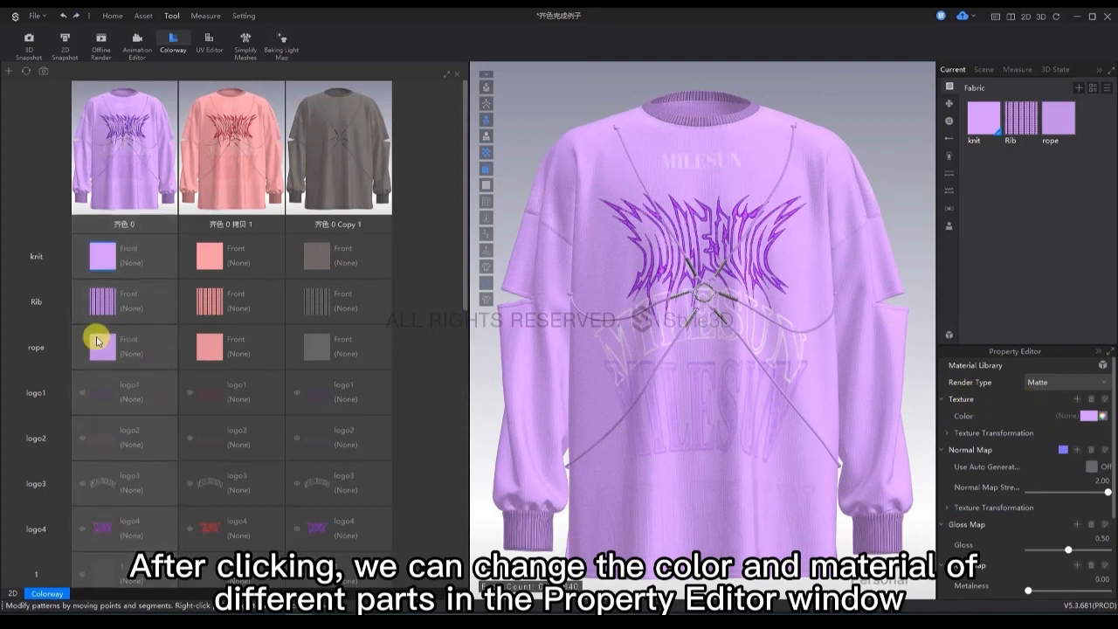
left_click(102, 299)
left_click(105, 340)
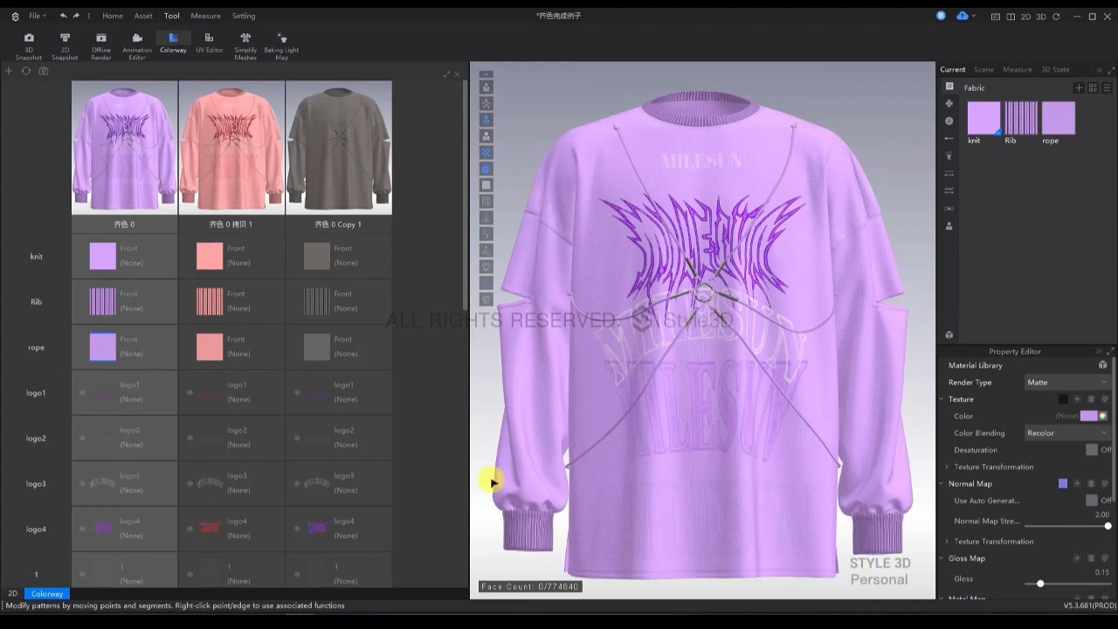
left_click(109, 396)
scroll(111, 412, "down", 5)
scroll(107, 392, "up", 5)
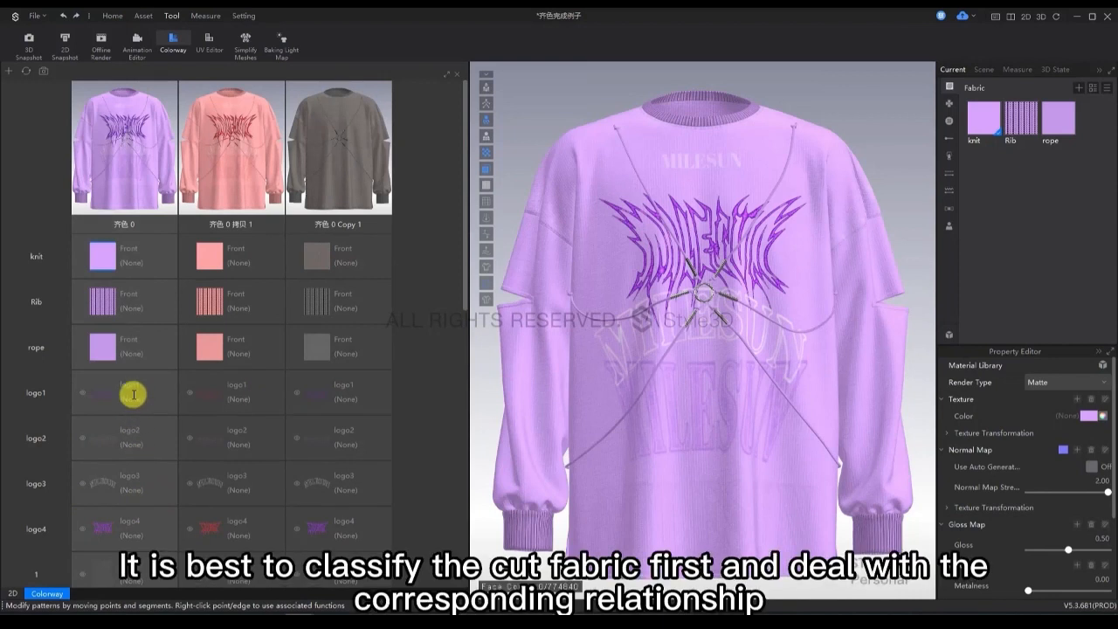
left_click(101, 393)
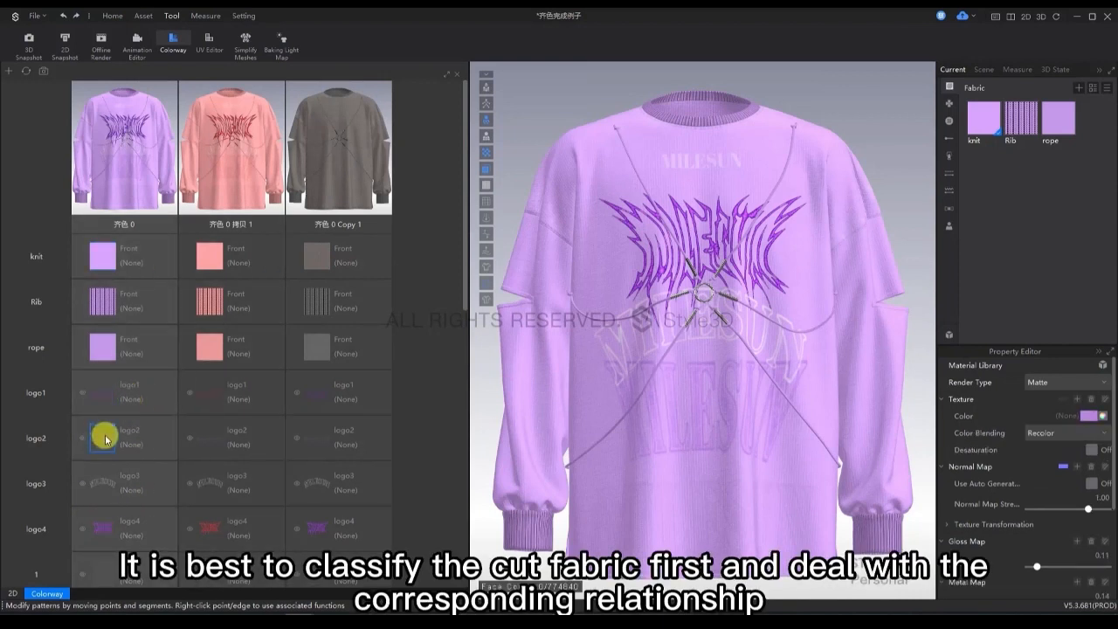
left_click(238, 311)
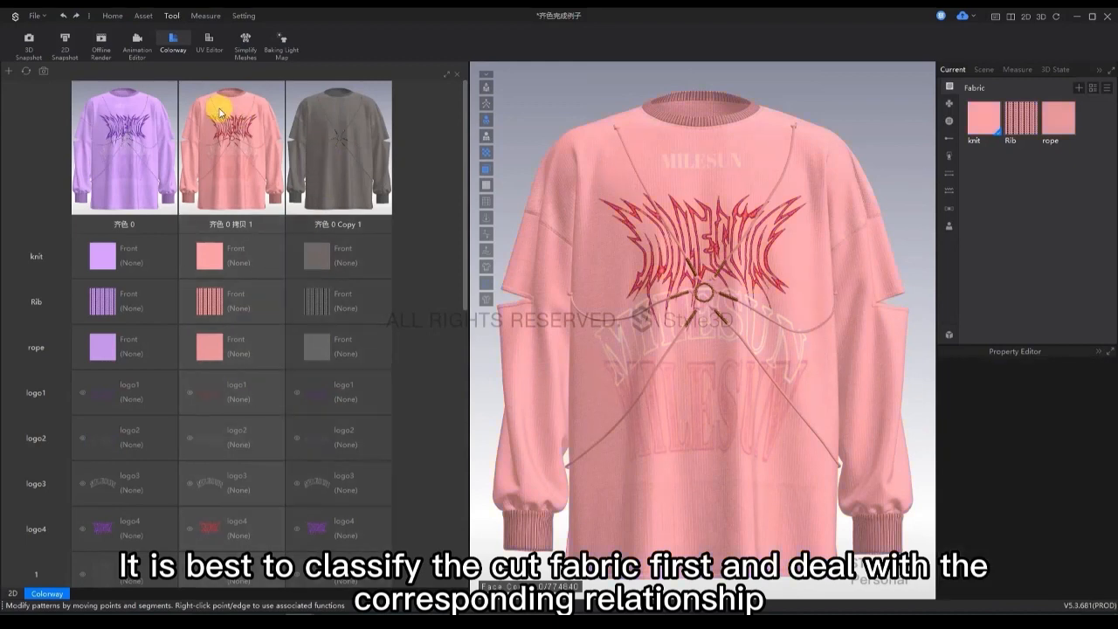
left_click(140, 114)
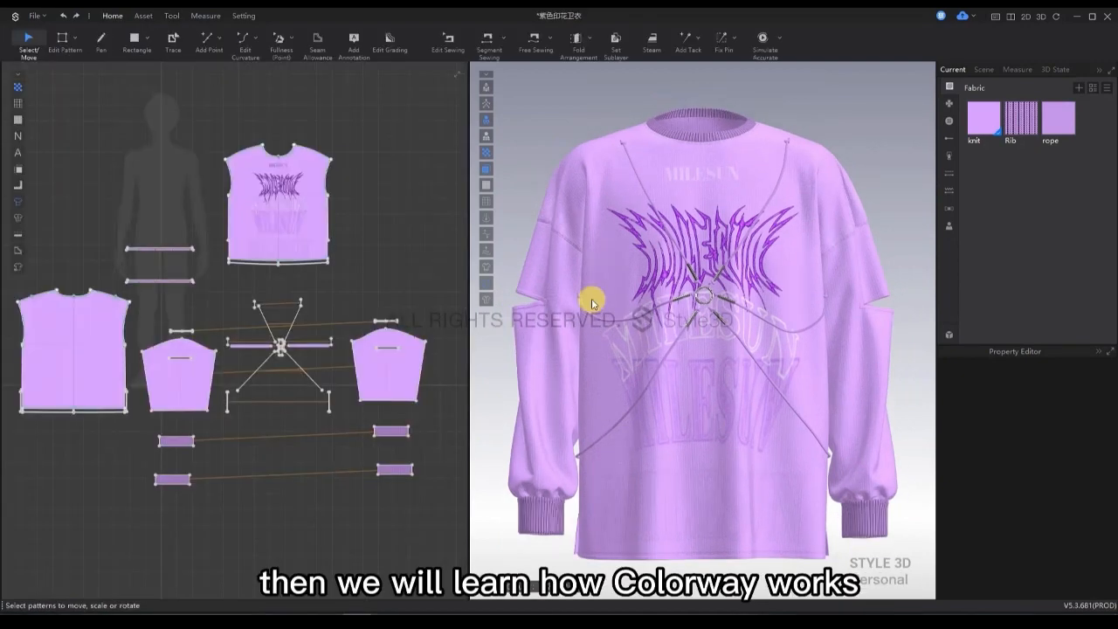
Open the Colorway editor and add two new color schemes copied from the default purple one.
left_click(166, 17)
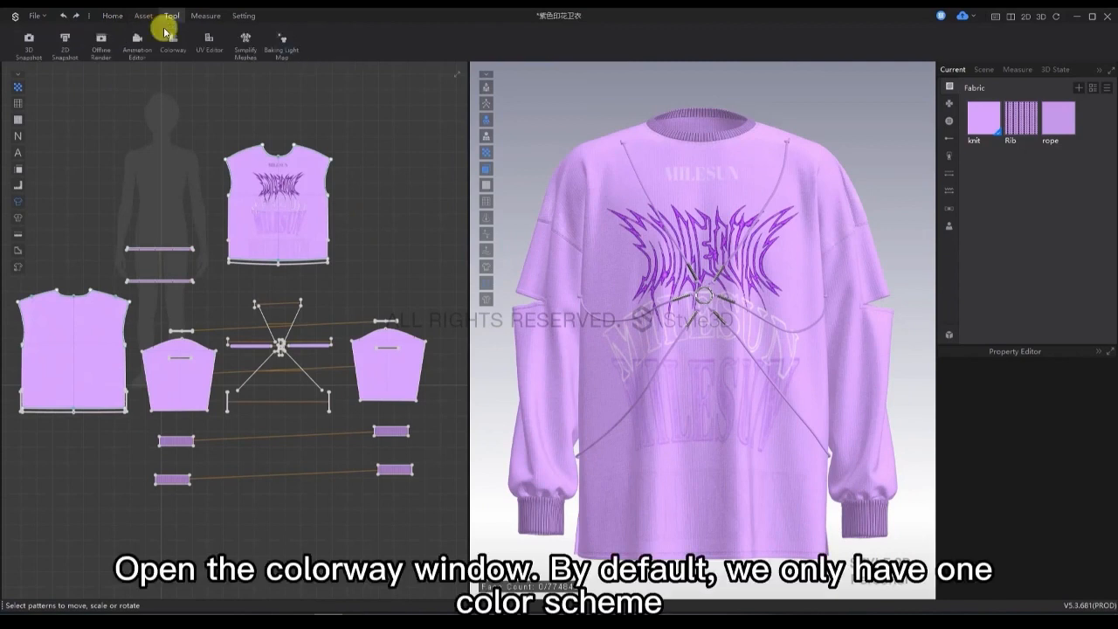
left_click(168, 36)
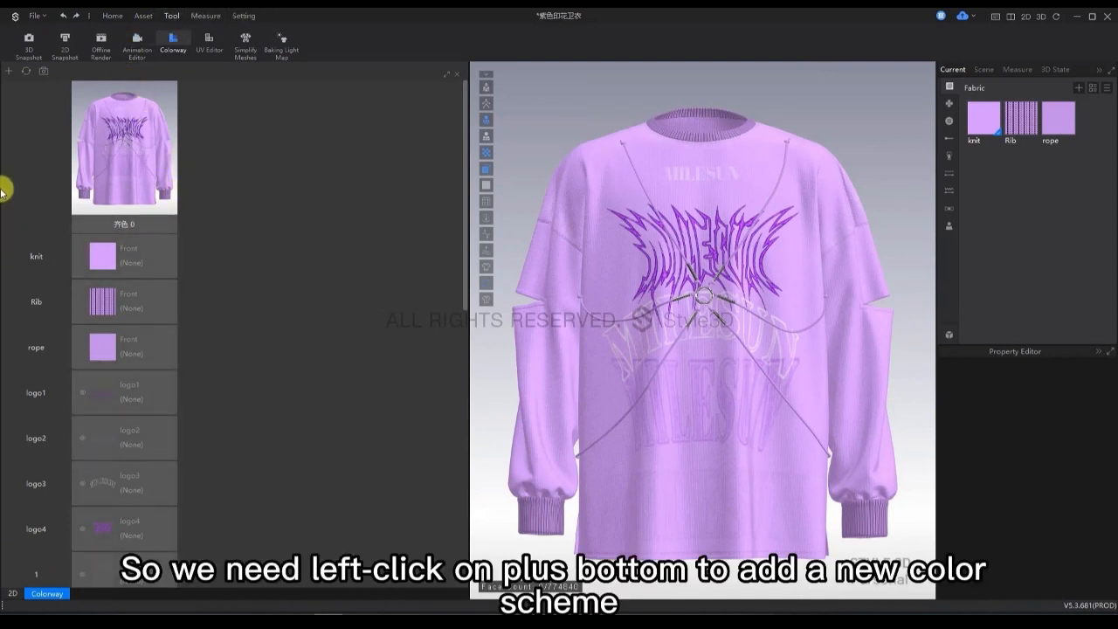
left_click(8, 72)
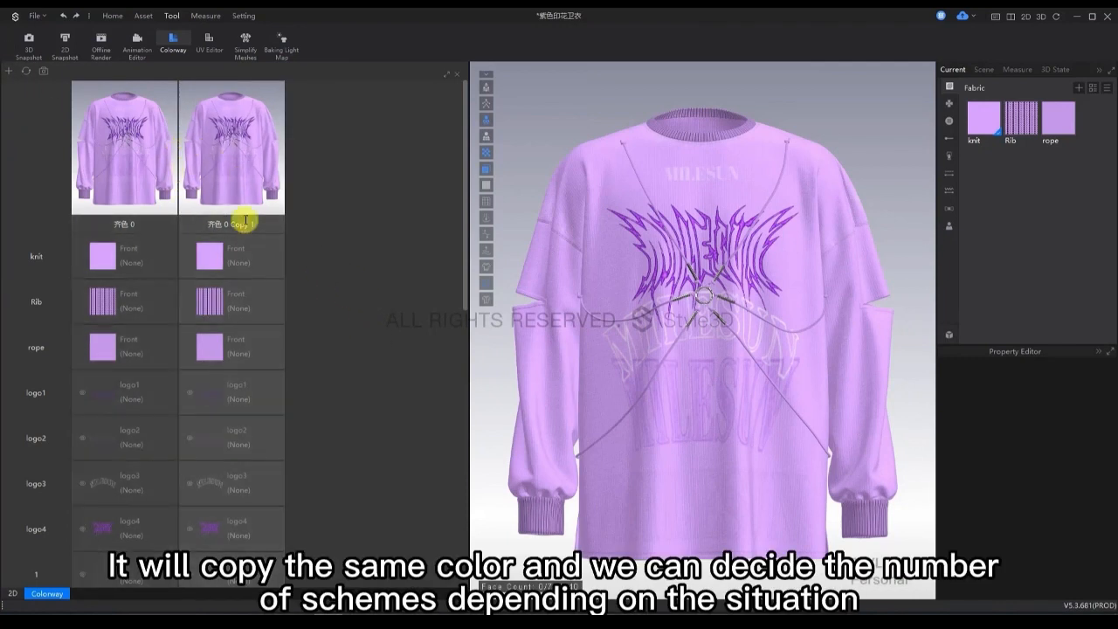
left_click(8, 71)
Set the knit fabric's color in the first copied colorway to pink, FFA6A6.
left_click(238, 168)
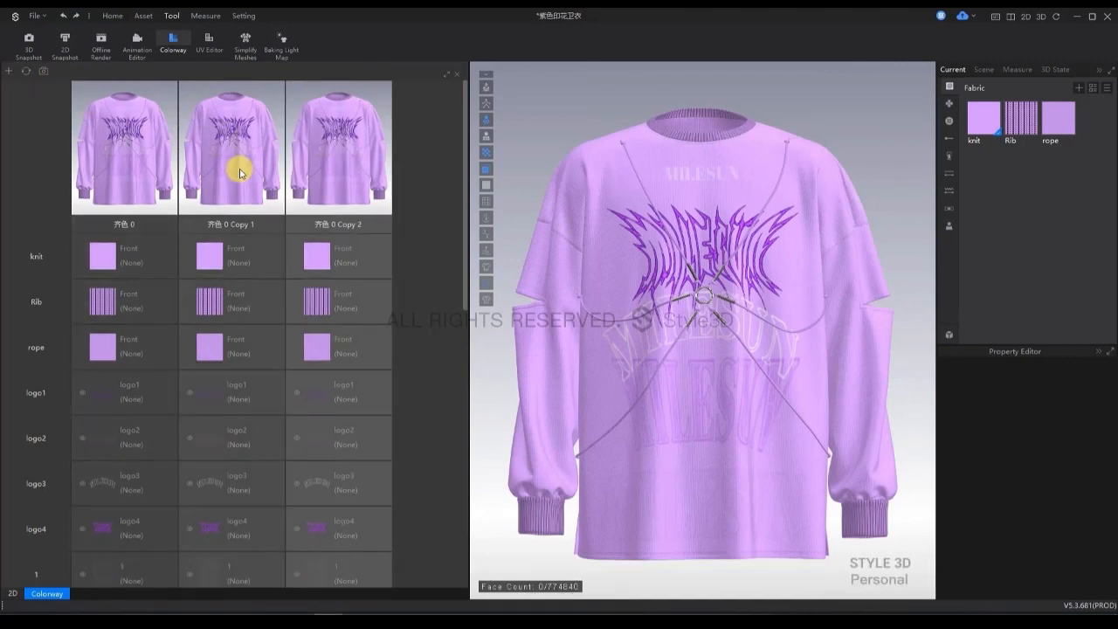
left_click(209, 259)
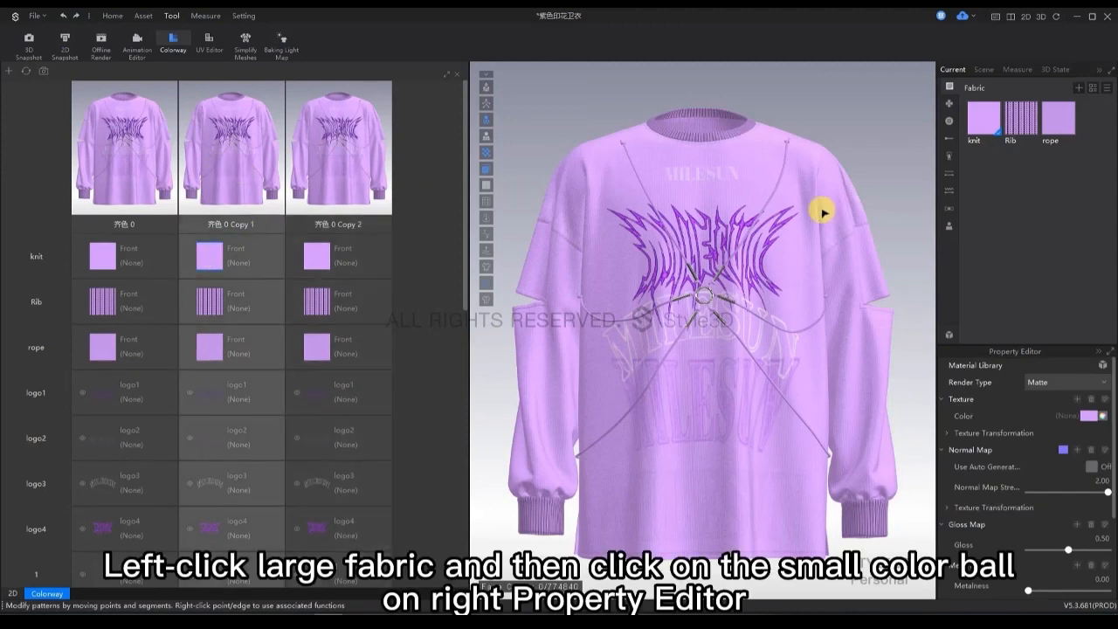
left_click(1102, 417)
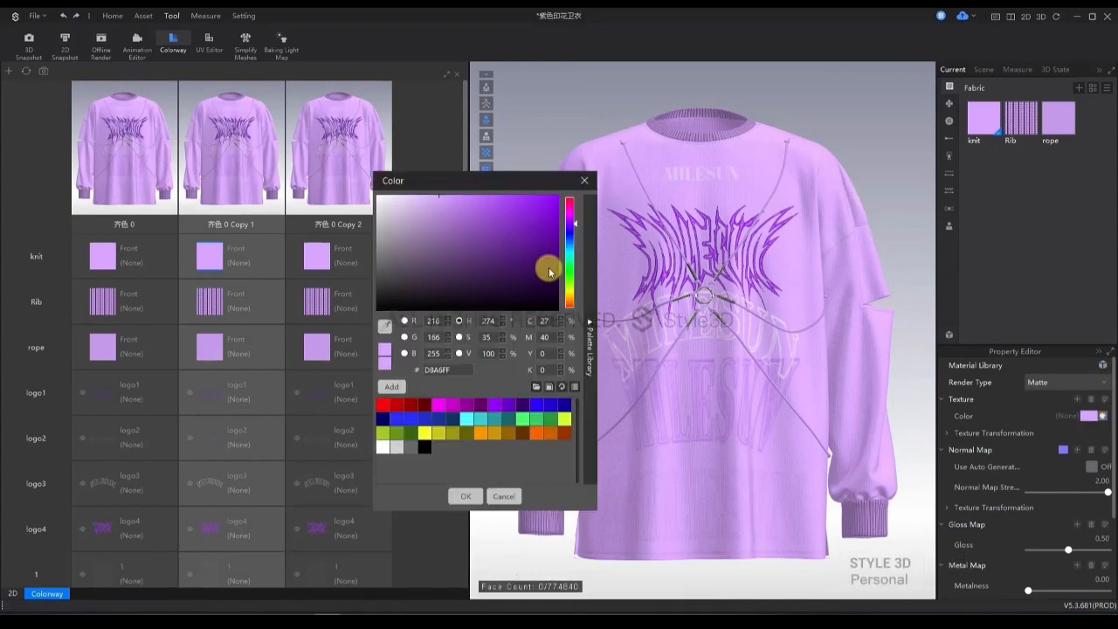
left_click_drag(569, 267, 570, 348)
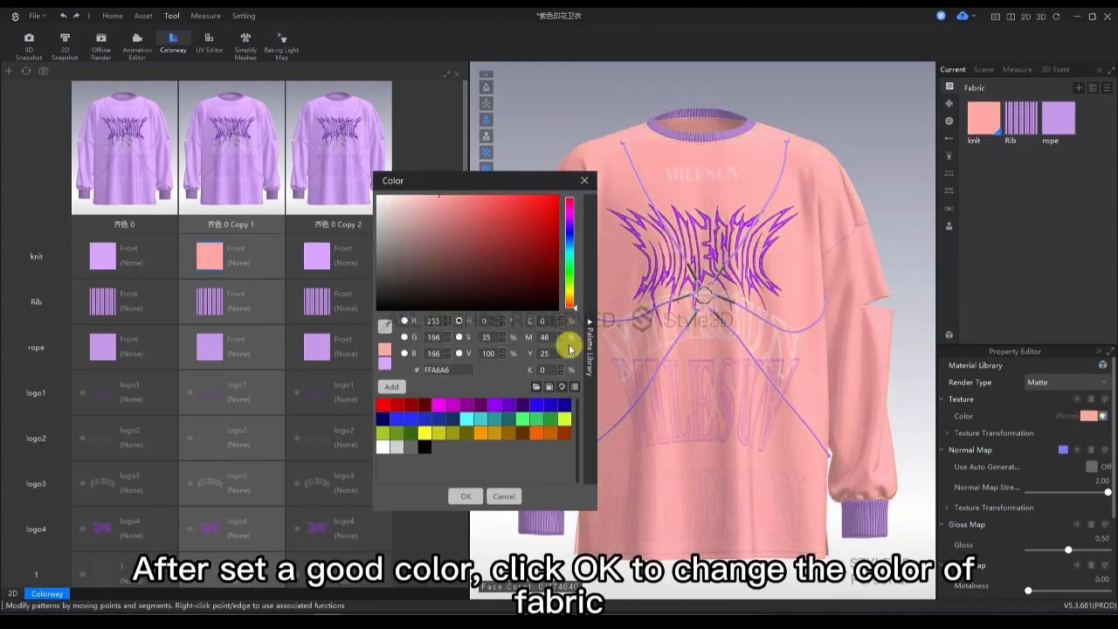
left_click(469, 497)
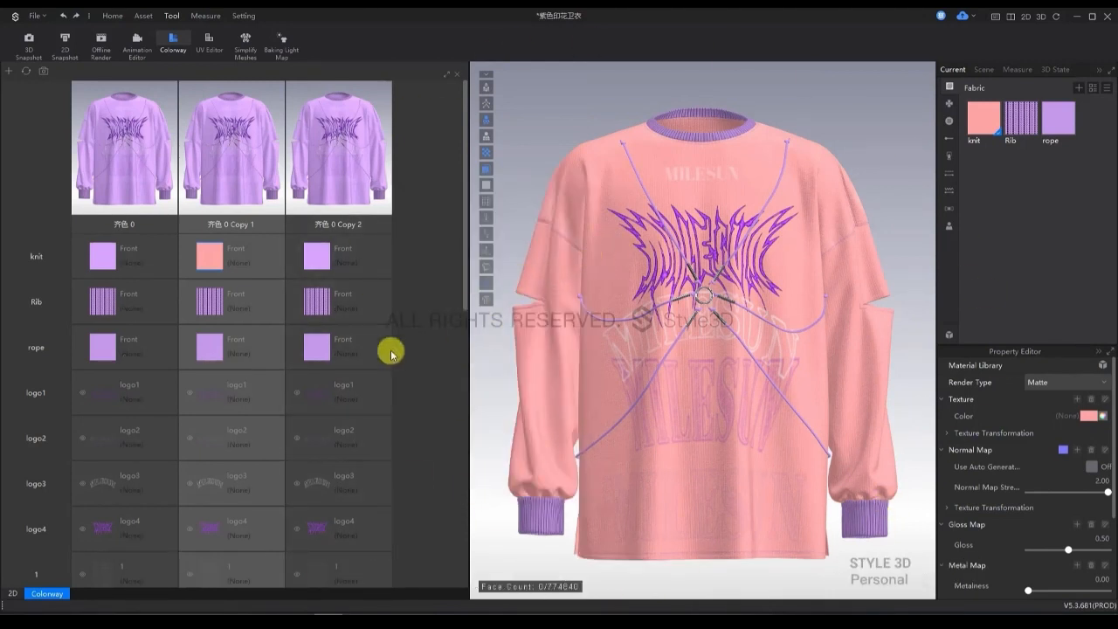
Recolor the Rib fabric of the first copied colorway from the purple range to a matching pink.
left_click(210, 301)
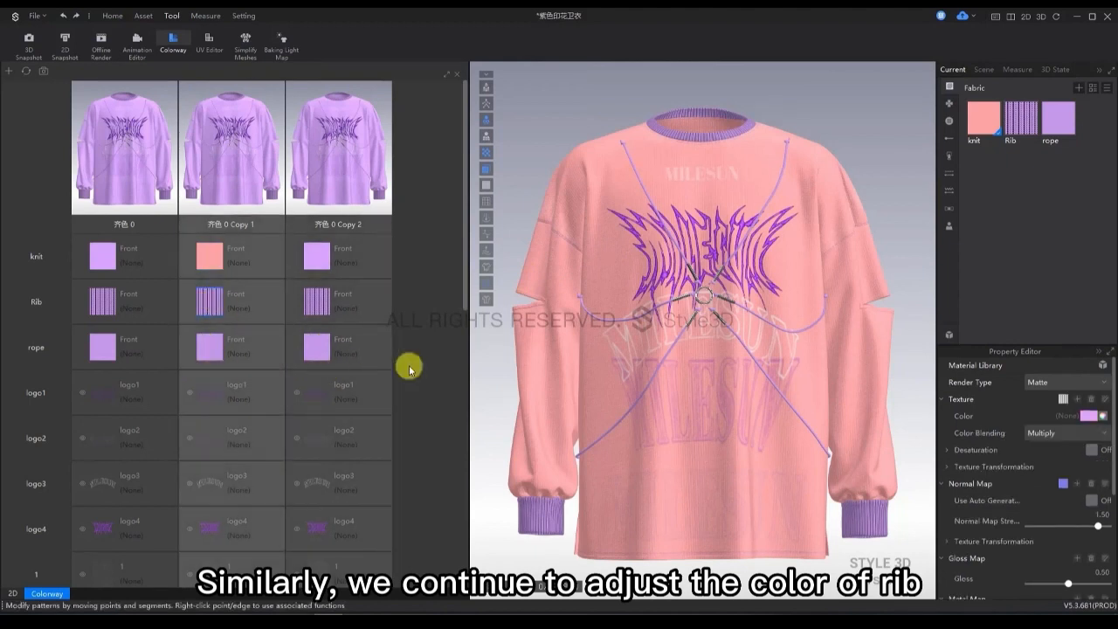
left_click(1090, 415)
left_click_drag(562, 232, 569, 352)
left_click(465, 495)
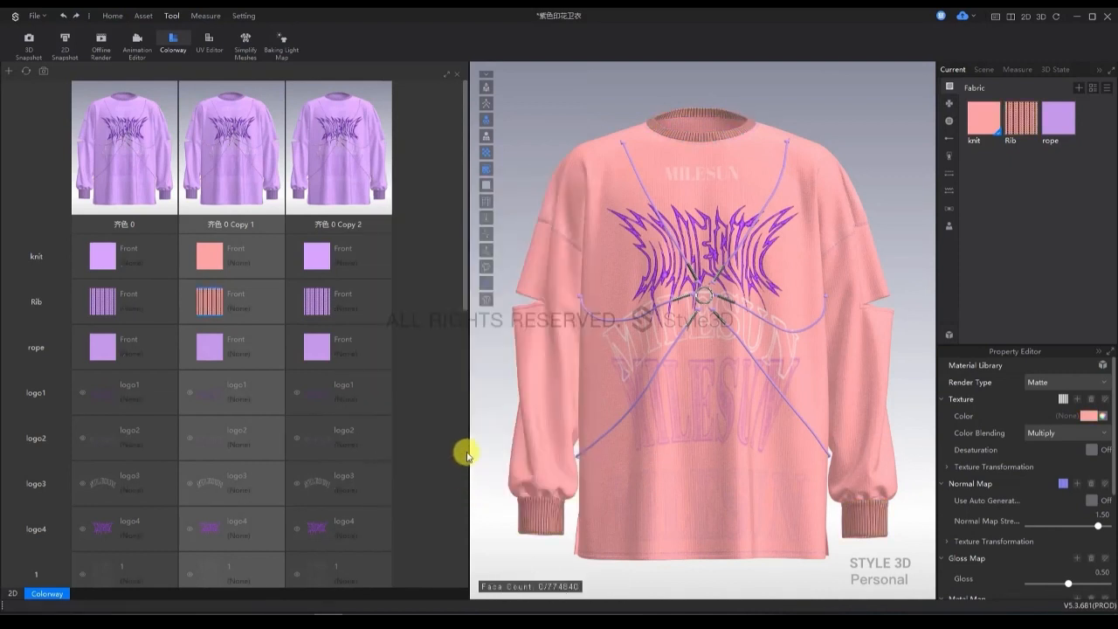
Set the rope's color in the first copied colorway to salmon red, EB8282.
left_click(199, 343)
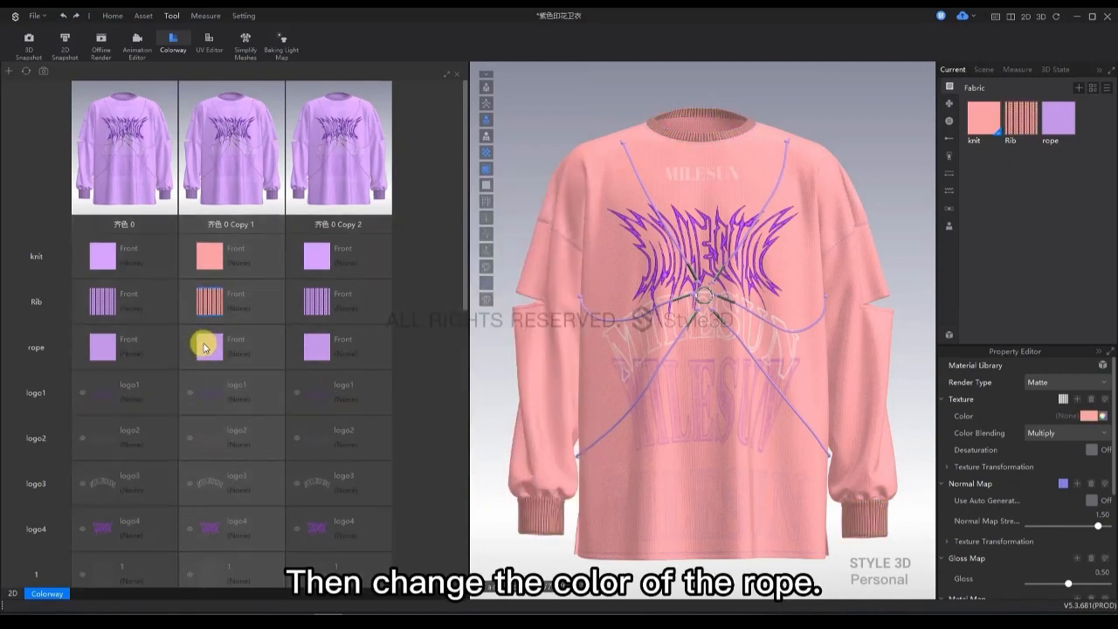
left_click(1087, 416)
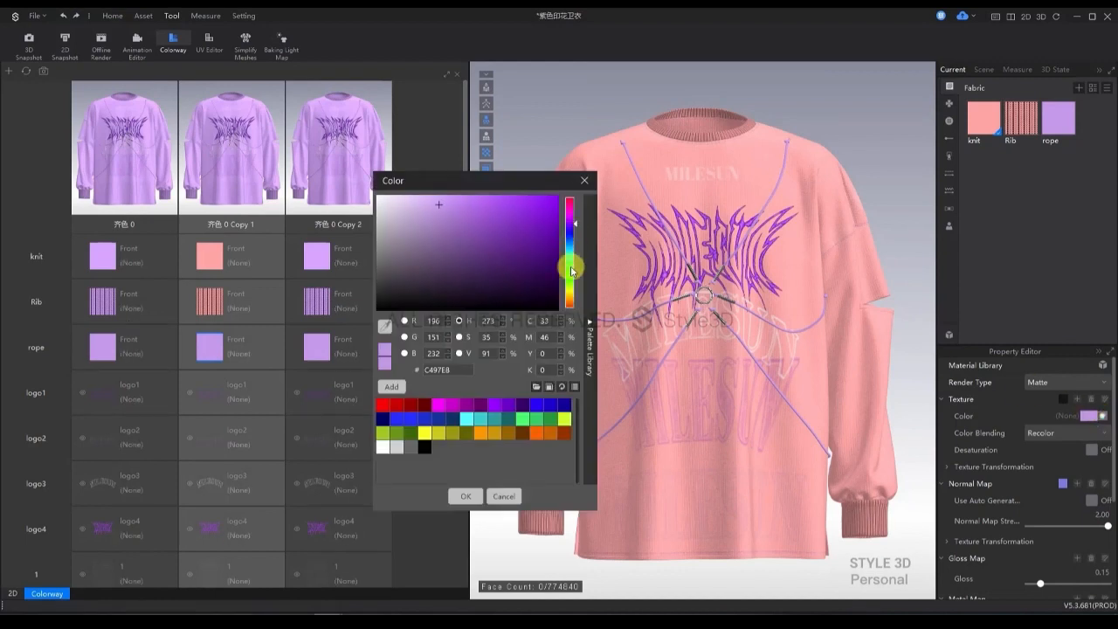
left_click_drag(569, 263, 535, 306)
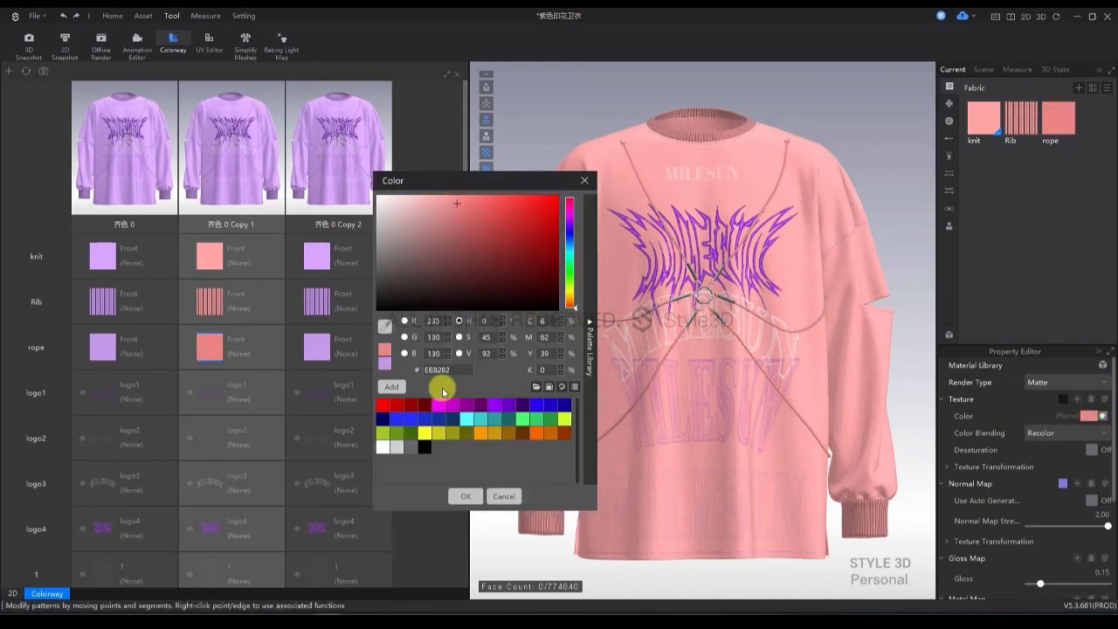
left_click(466, 496)
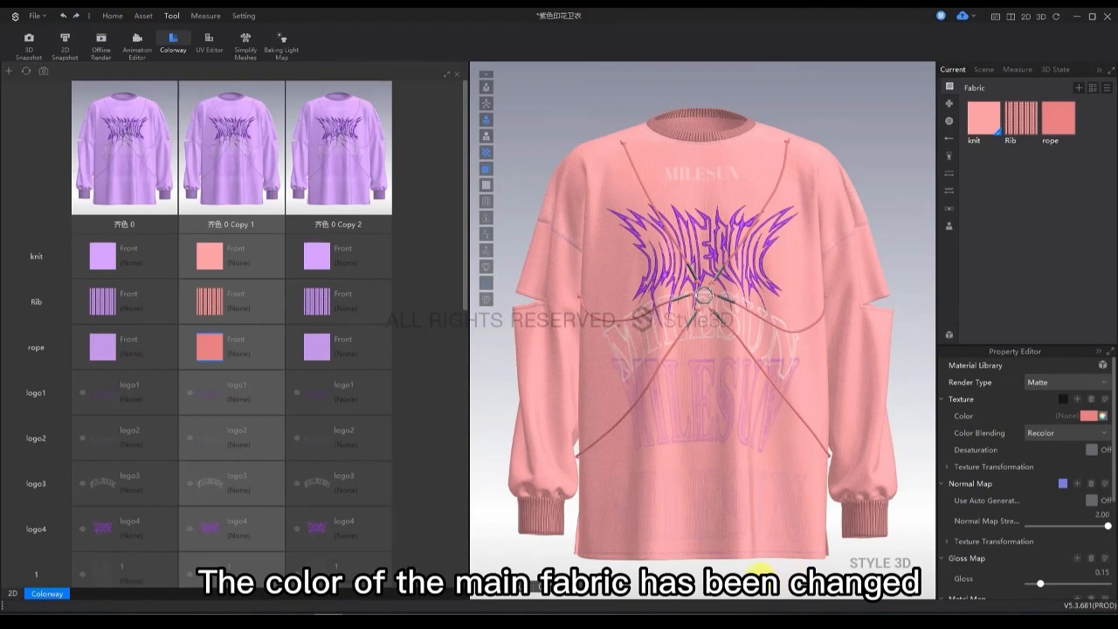
Set the logo1 print's color in the first copied colorway to bright red, ED0E0E.
left_click(217, 399)
scroll(213, 395, "down", 5)
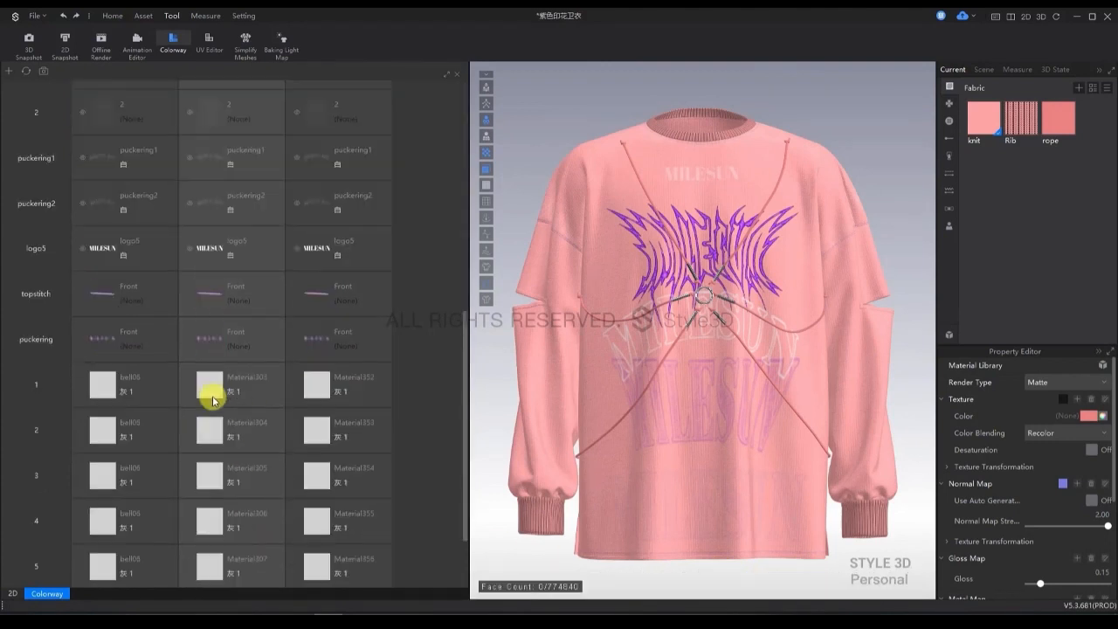
scroll(213, 332, "up", 5)
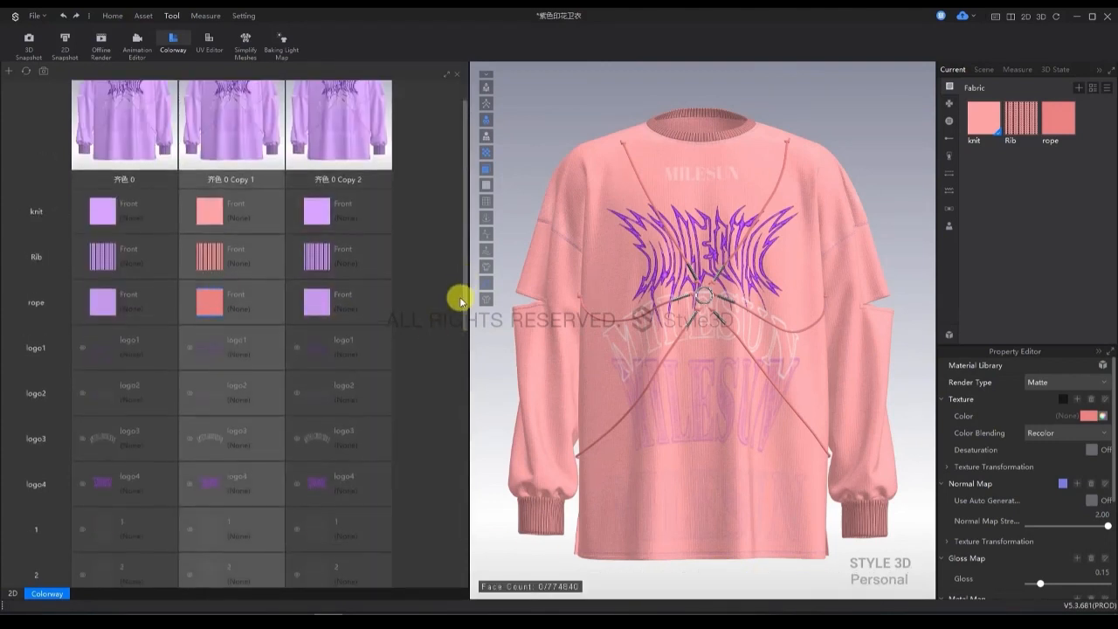
scroll(449, 303, "down", 2)
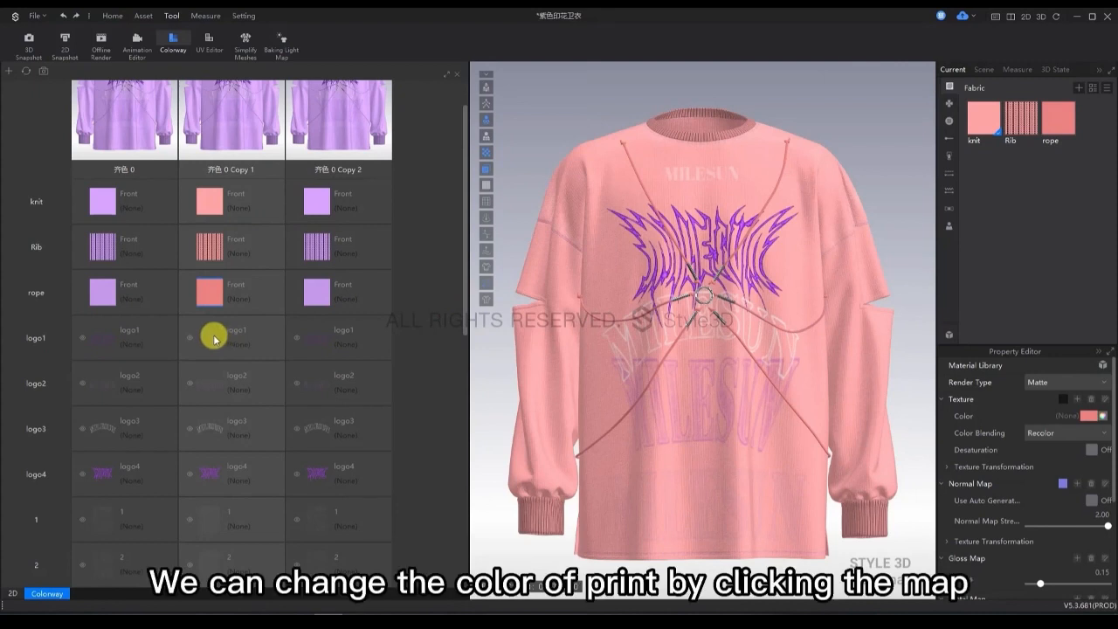
left_click(214, 338)
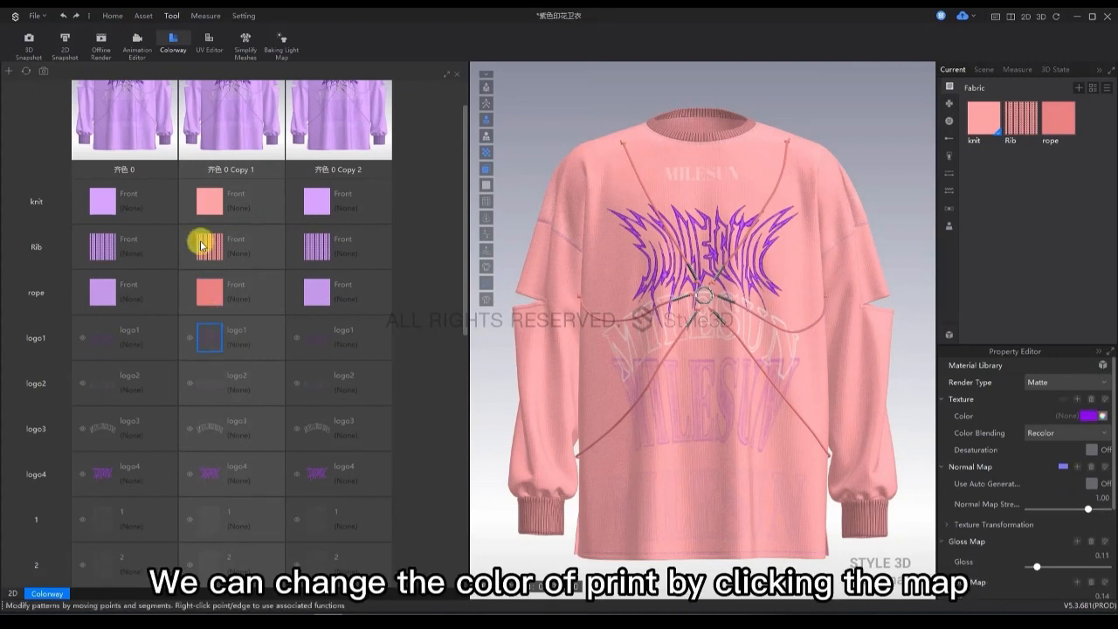
left_click(1105, 417)
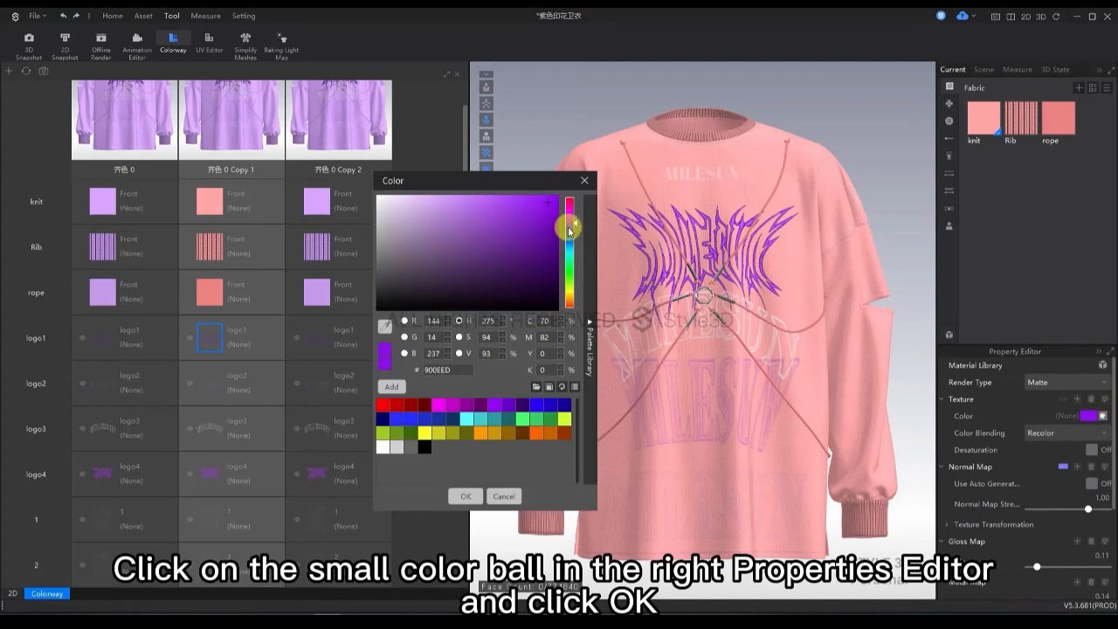
mouse_move(572, 224)
left_mouse_down()
mouse_move(554, 332)
mouse_move(566, 347)
left_mouse_up()
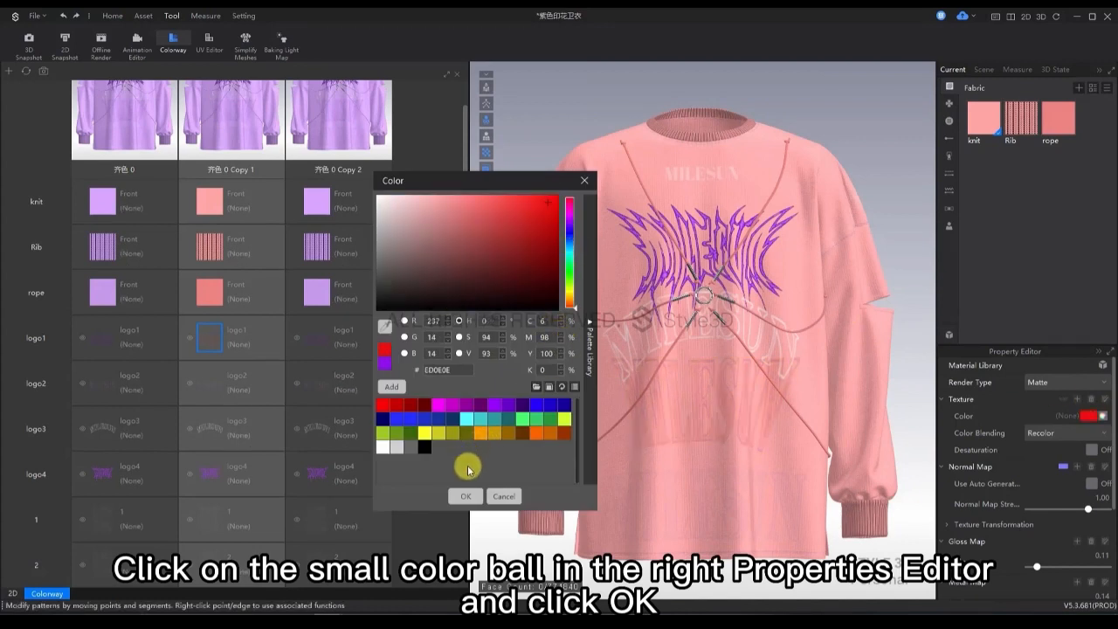
left_click(456, 496)
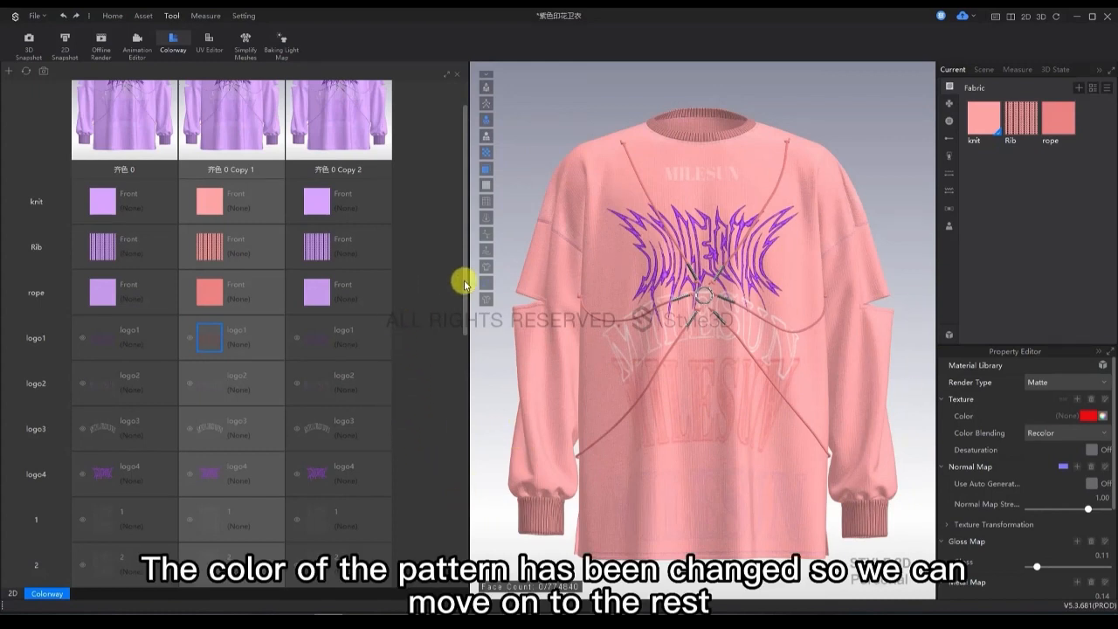
Set the logo2 print's color in the first copied colorway to a muted peach, D7A286.
scroll(457, 317, "down", 3)
left_click(213, 255)
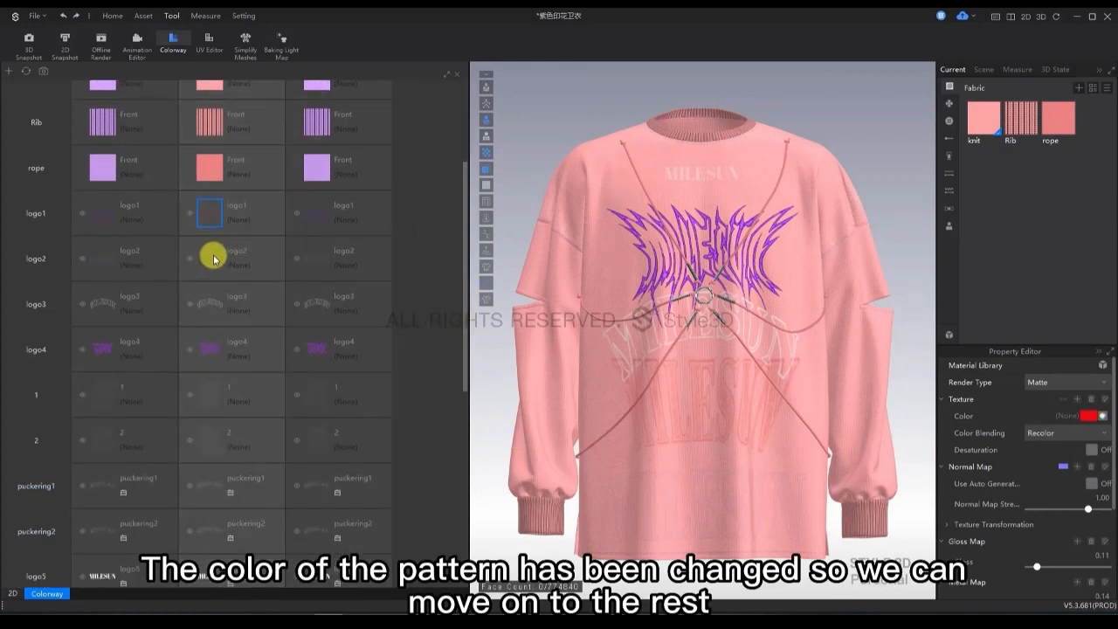
left_click(1102, 416)
left_click_drag(574, 236, 563, 376)
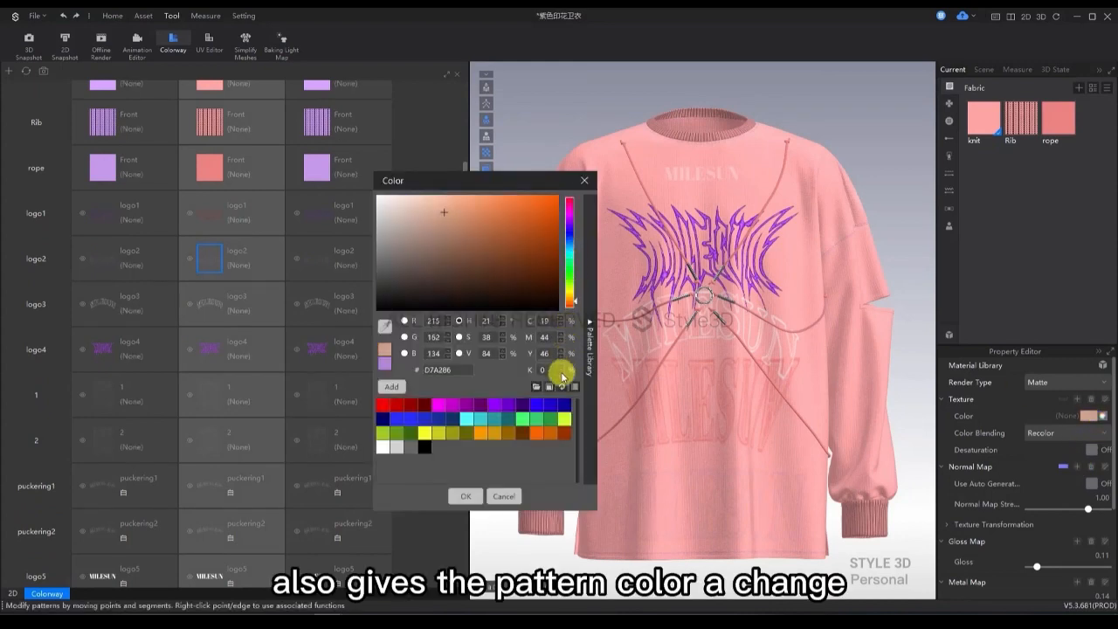
left_click(466, 495)
Set the logo4 print's color in the first copied colorway to bright red, FF3838.
left_click(210, 349)
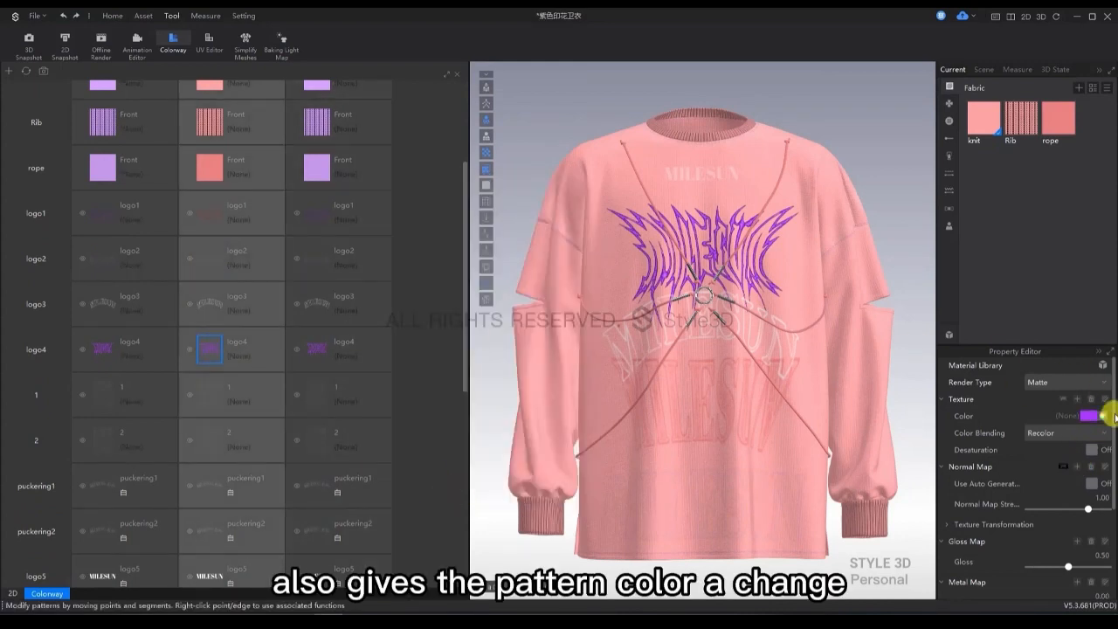
left_click(1104, 416)
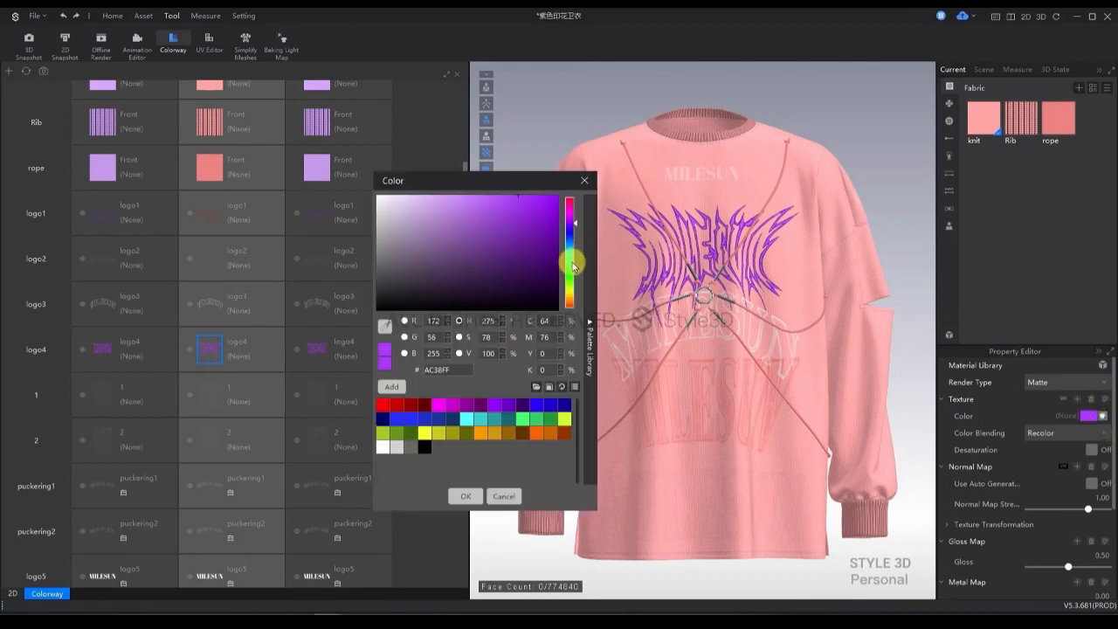
left_click_drag(573, 266, 576, 380)
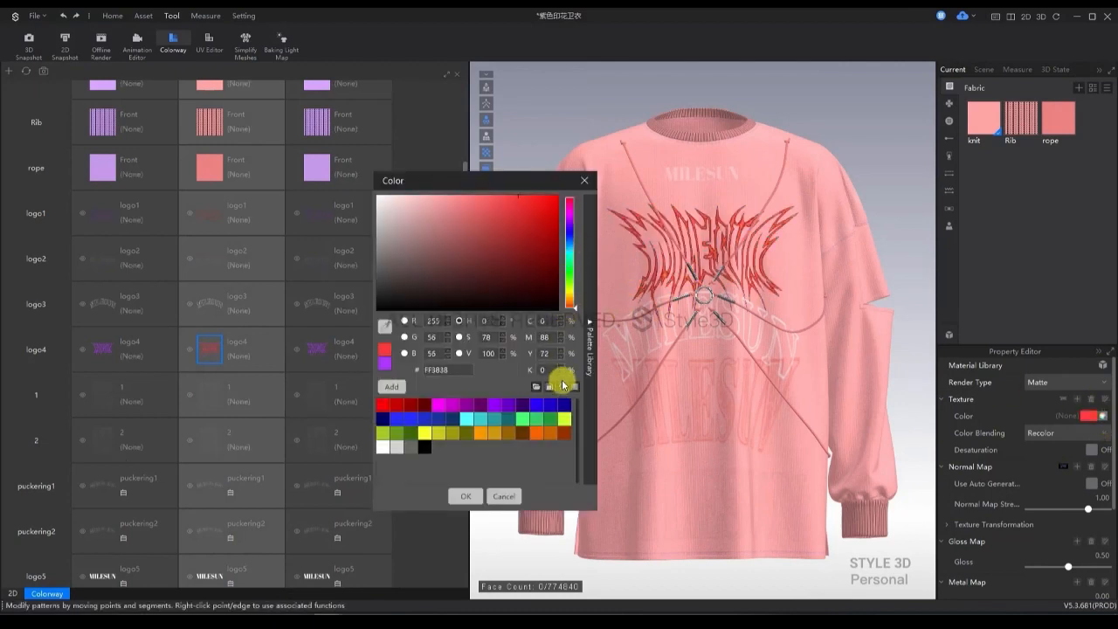
left_click(463, 496)
Recolor the topstitch in the first copied colorway from the purple range to a salmon red.
left_click_drag(465, 340, 452, 496)
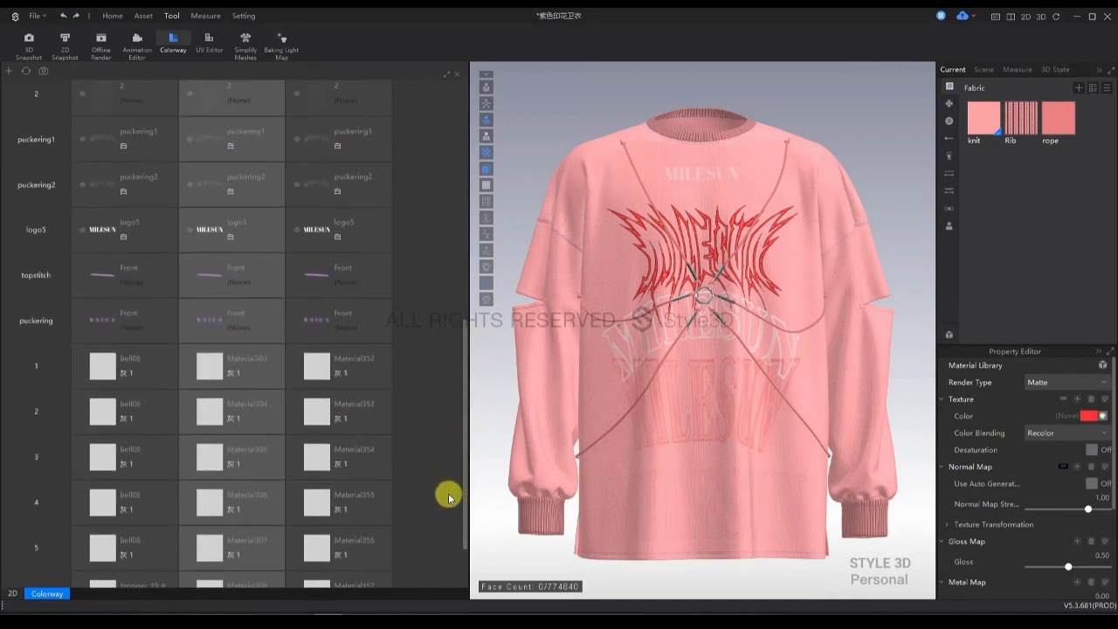
left_click(210, 275)
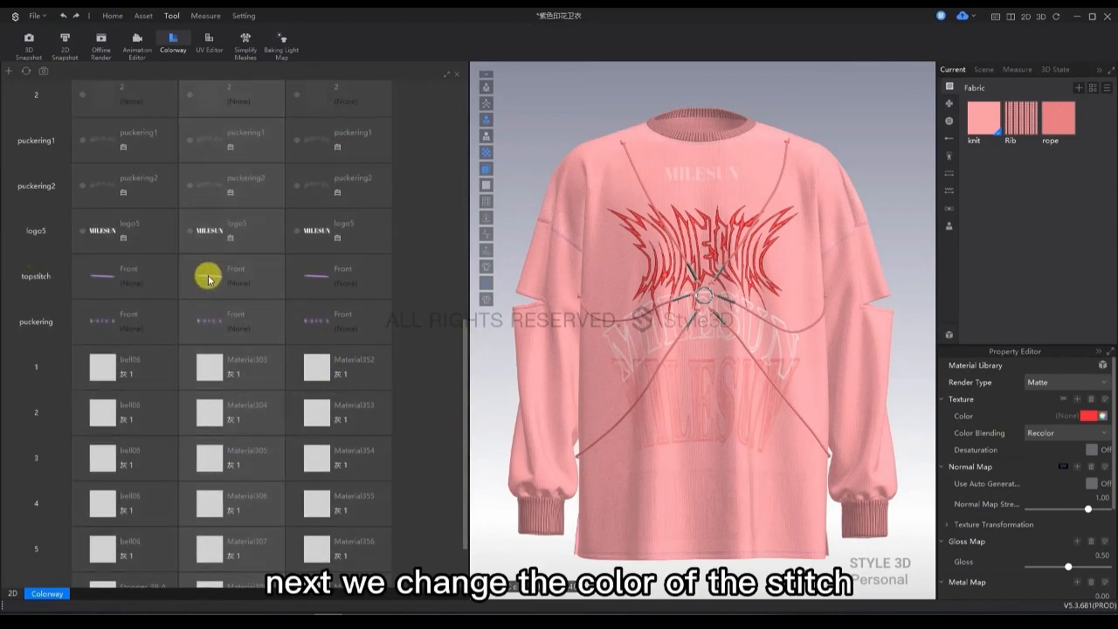
left_click(1089, 415)
left_click_drag(572, 250, 572, 387)
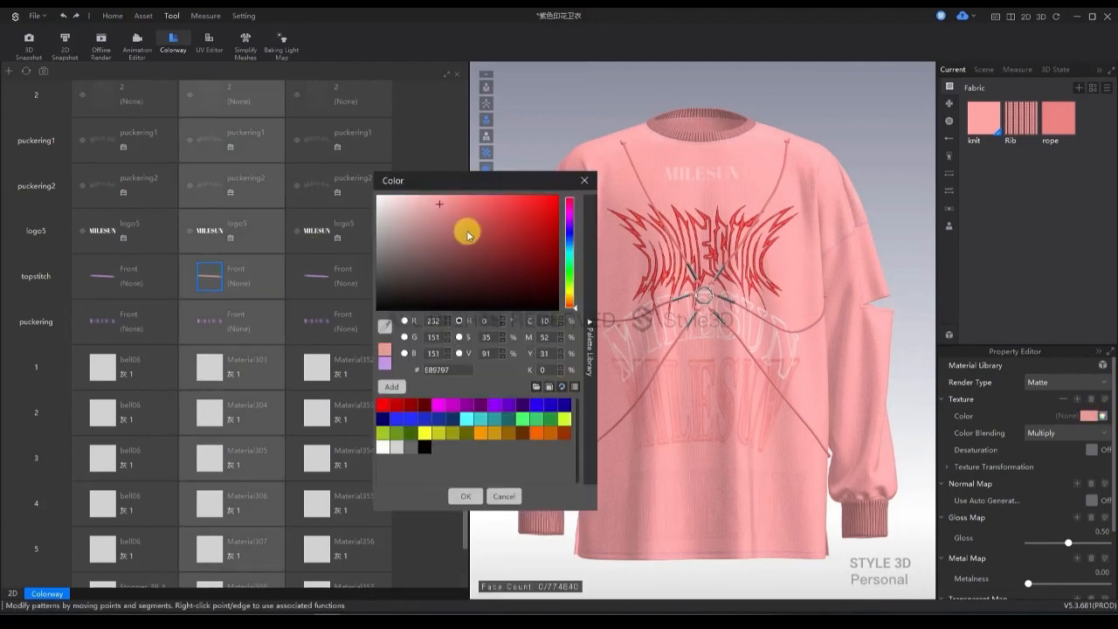
left_click(466, 206)
left_click(464, 497)
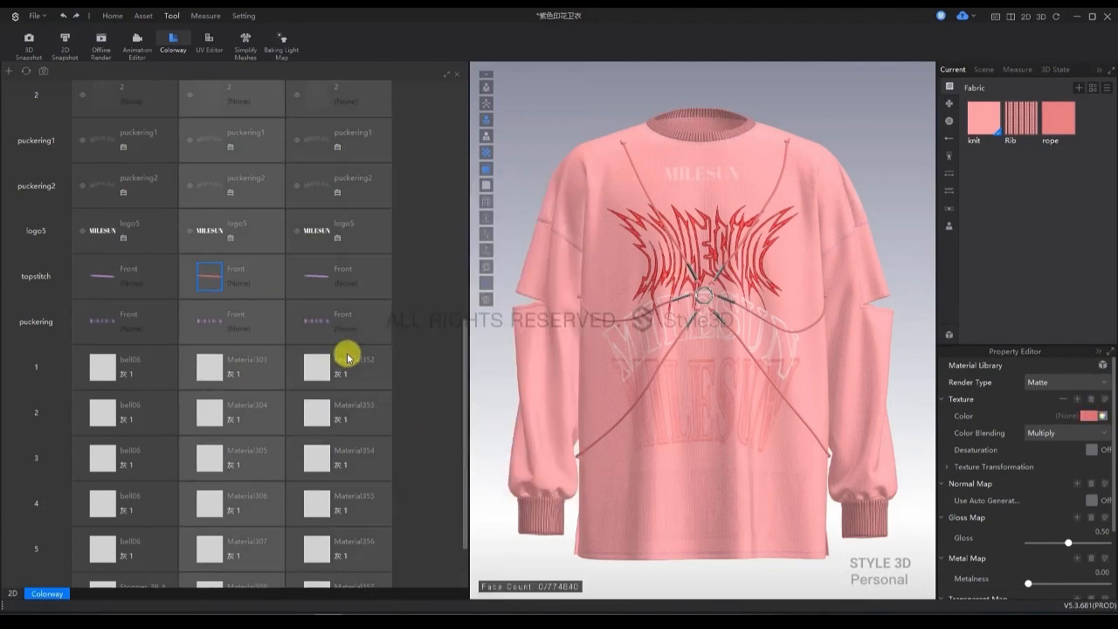
Set the puckering's color in the first copied colorway to light pink, FFA6A6.
left_click(210, 321)
left_click(1090, 415)
left_click_drag(570, 280, 554, 370)
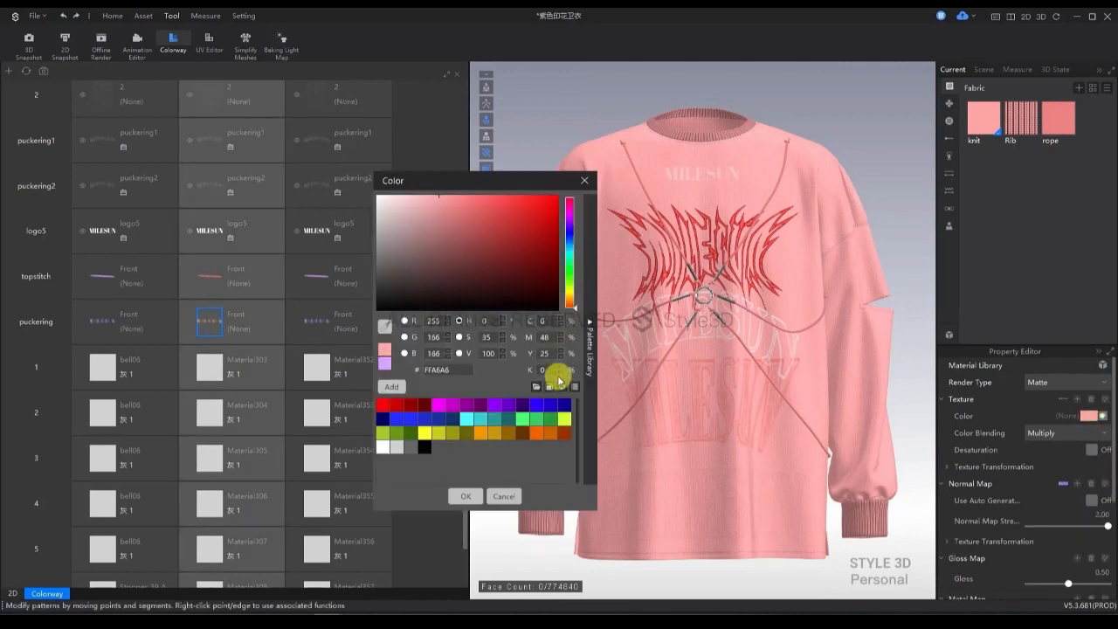
left_click(464, 496)
Color trim 1 of the first copied colorway with Red 3 (930000) and set its render type to Plastic.
scroll(145, 257, "down", 2)
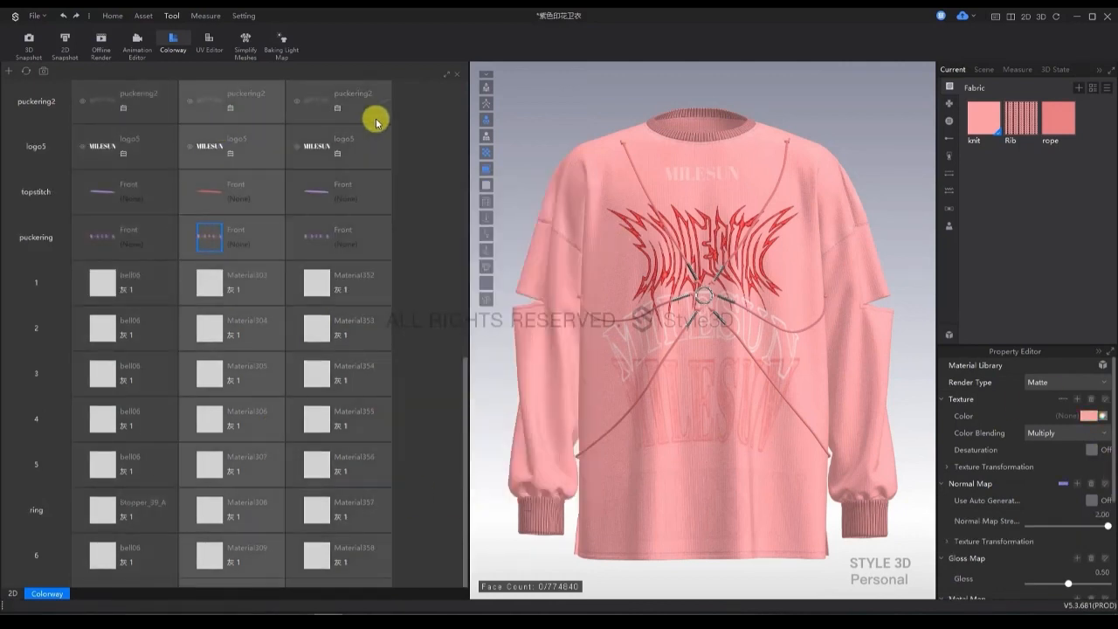
left_click(950, 208)
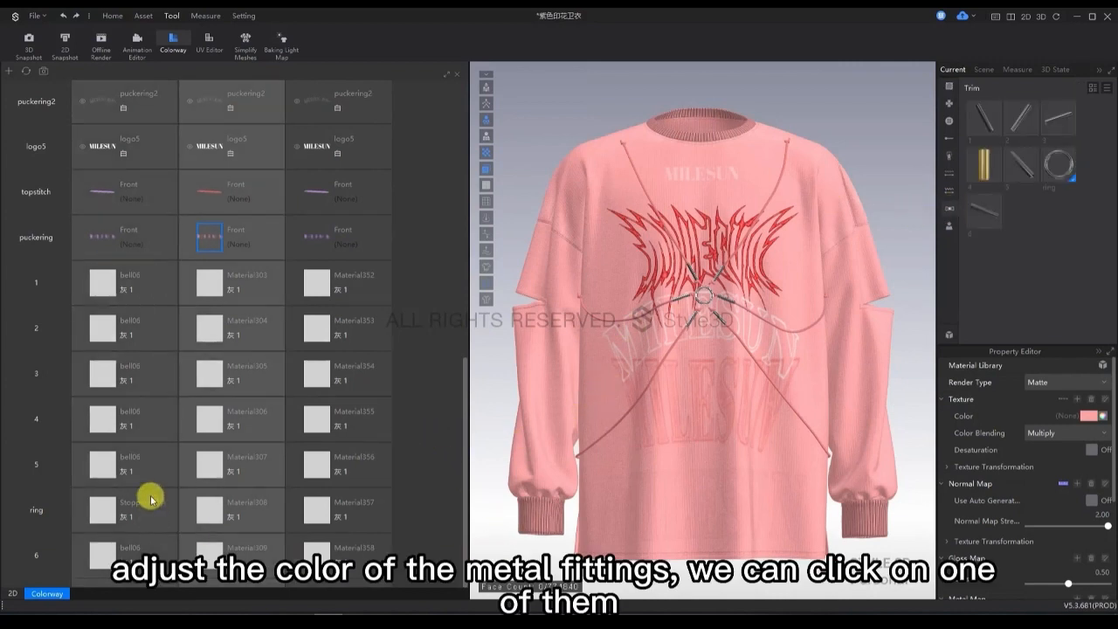
left_click(214, 286)
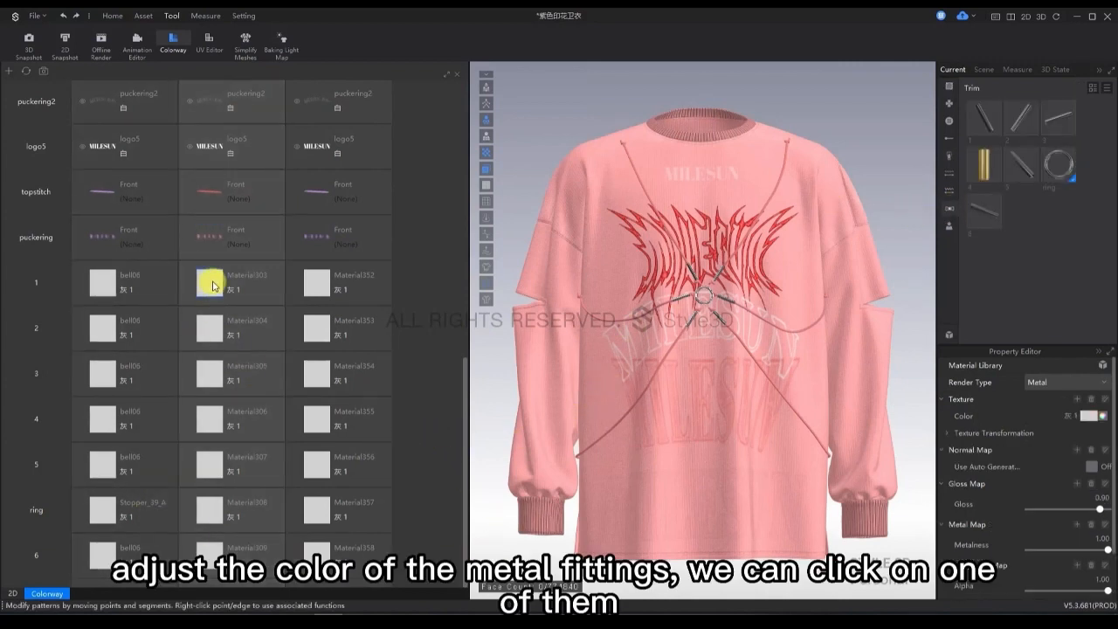
left_click(1102, 417)
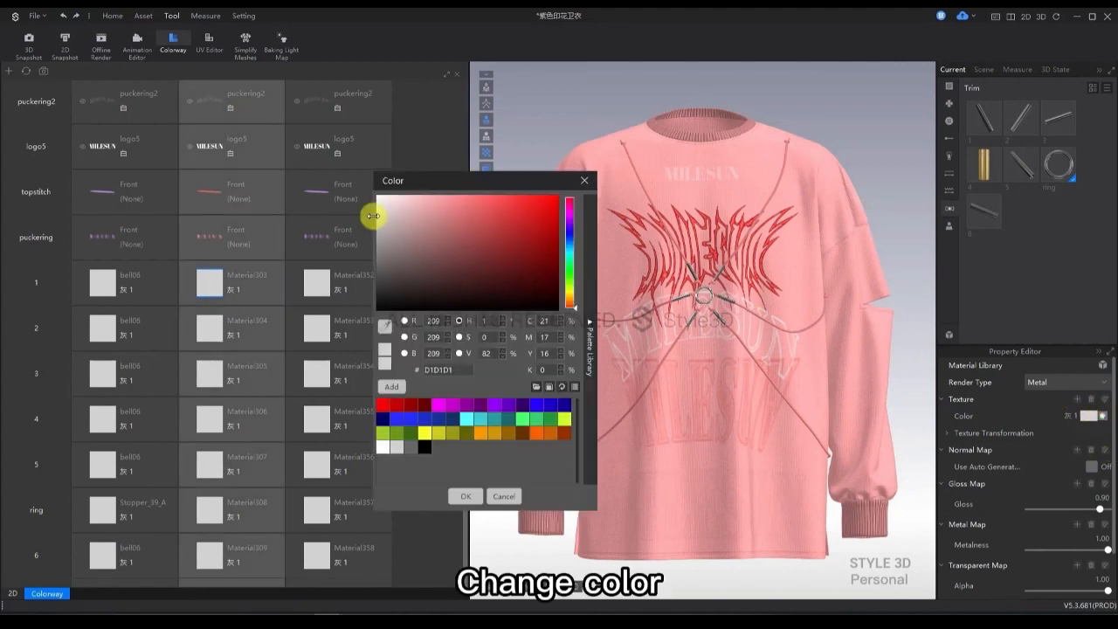
left_click_drag(403, 220, 467, 190)
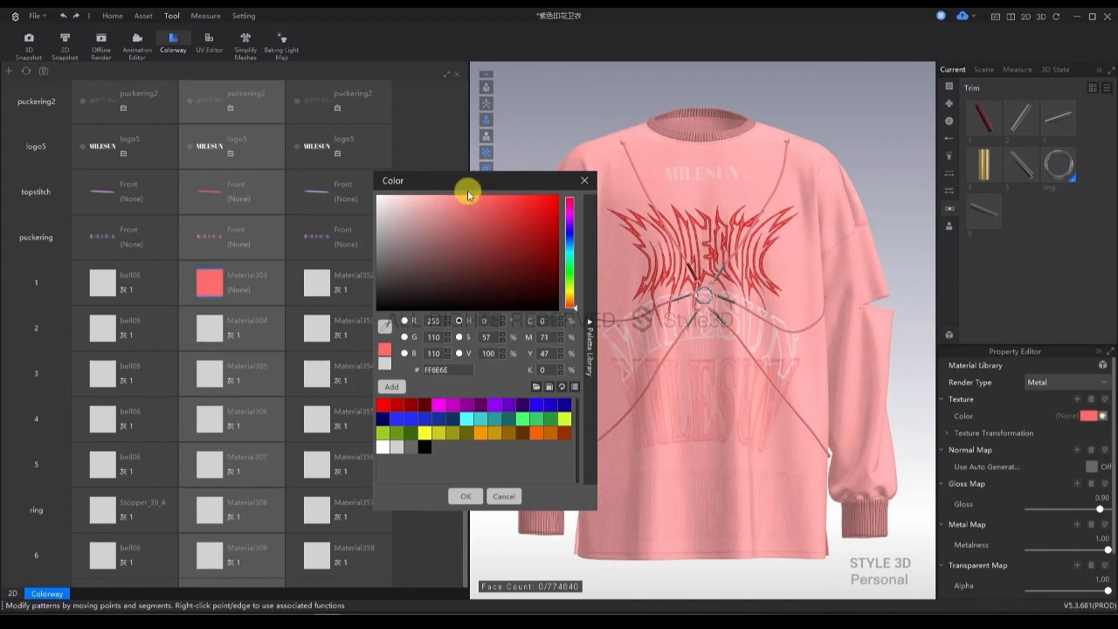
left_click(410, 404)
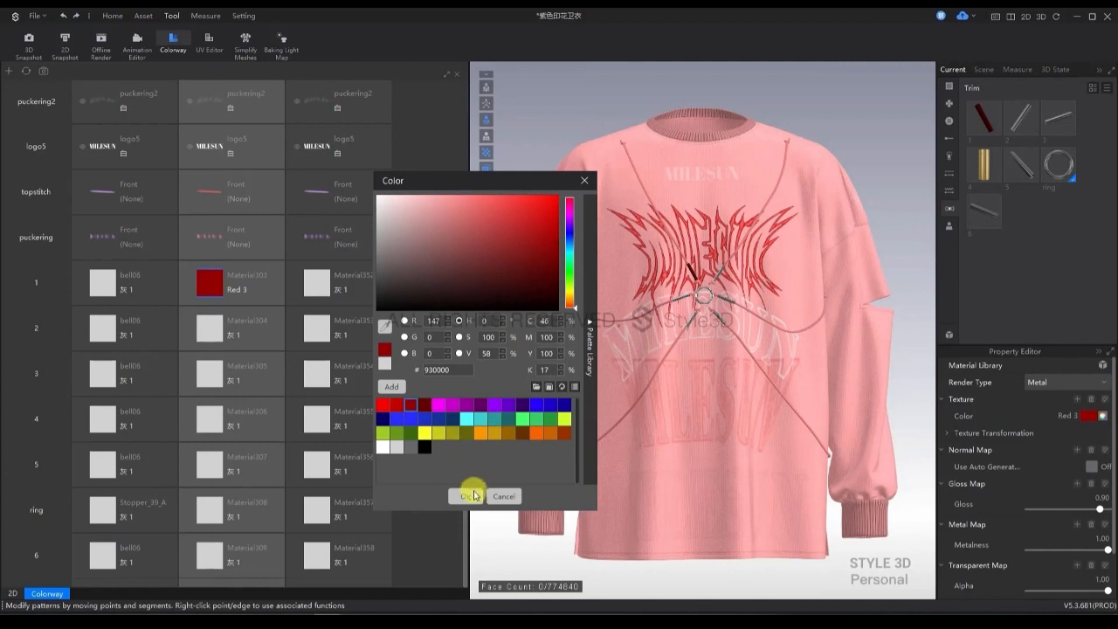
left_click(464, 496)
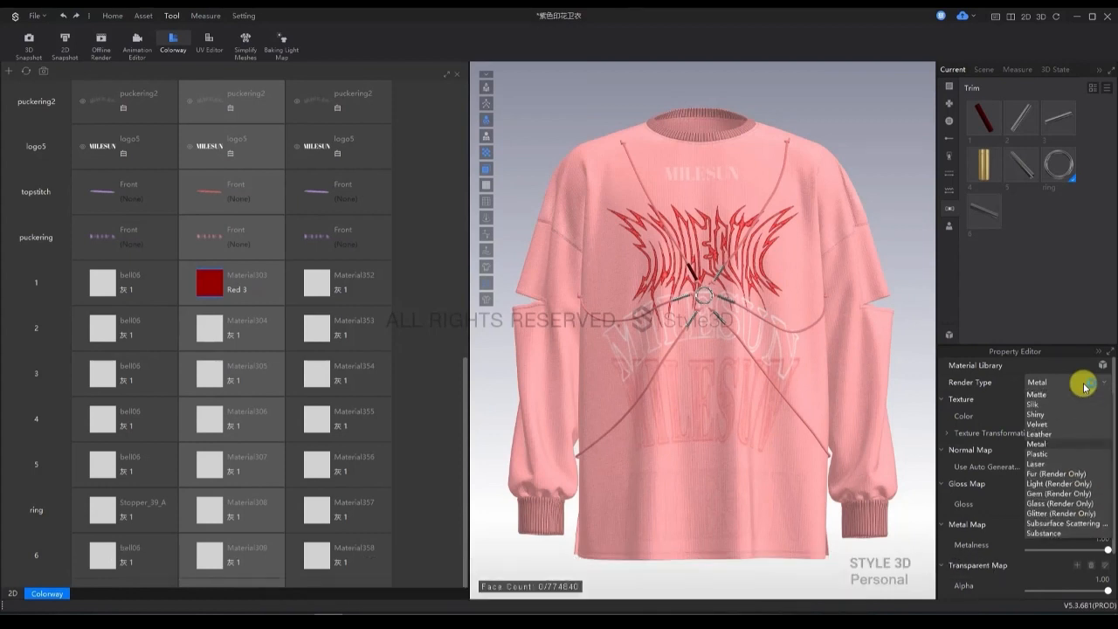
left_click(1036, 454)
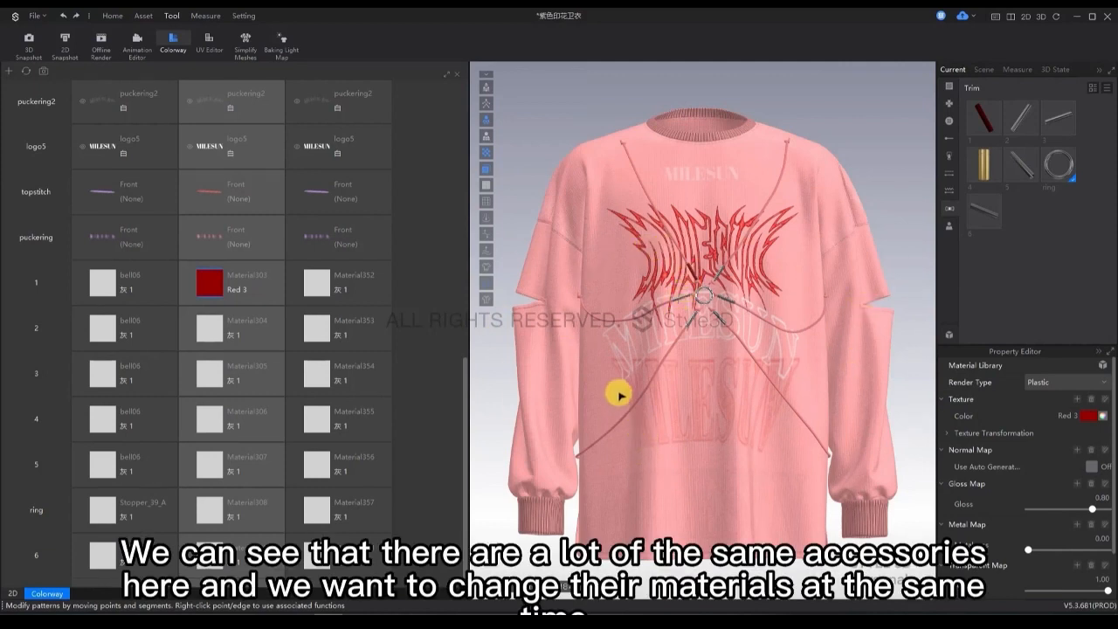
left_click(716, 277)
left_click(727, 302)
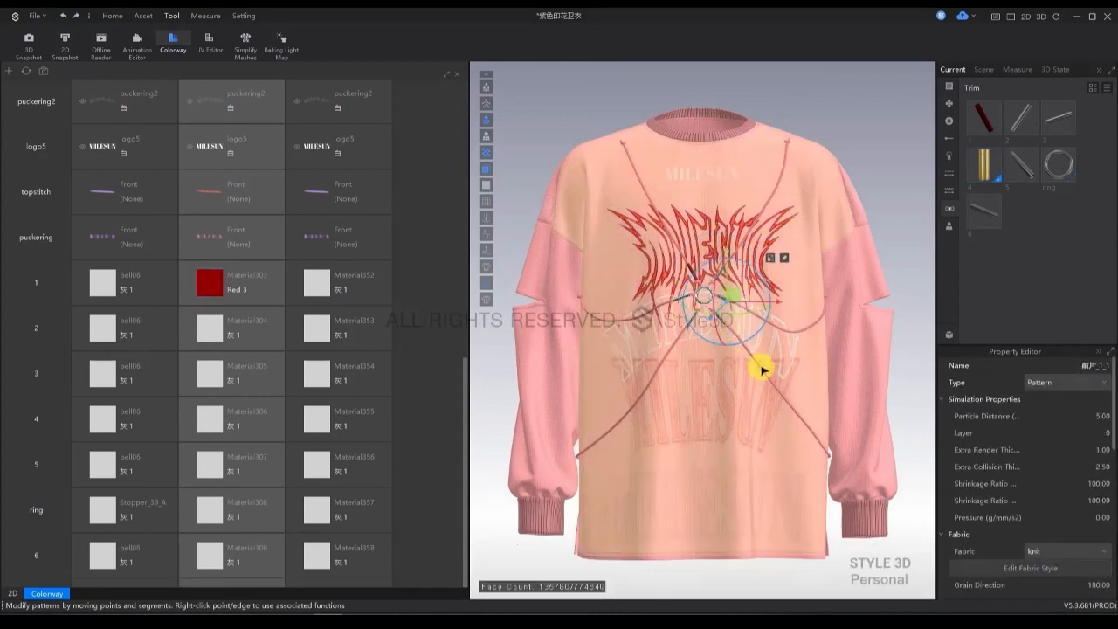
left_click(917, 274)
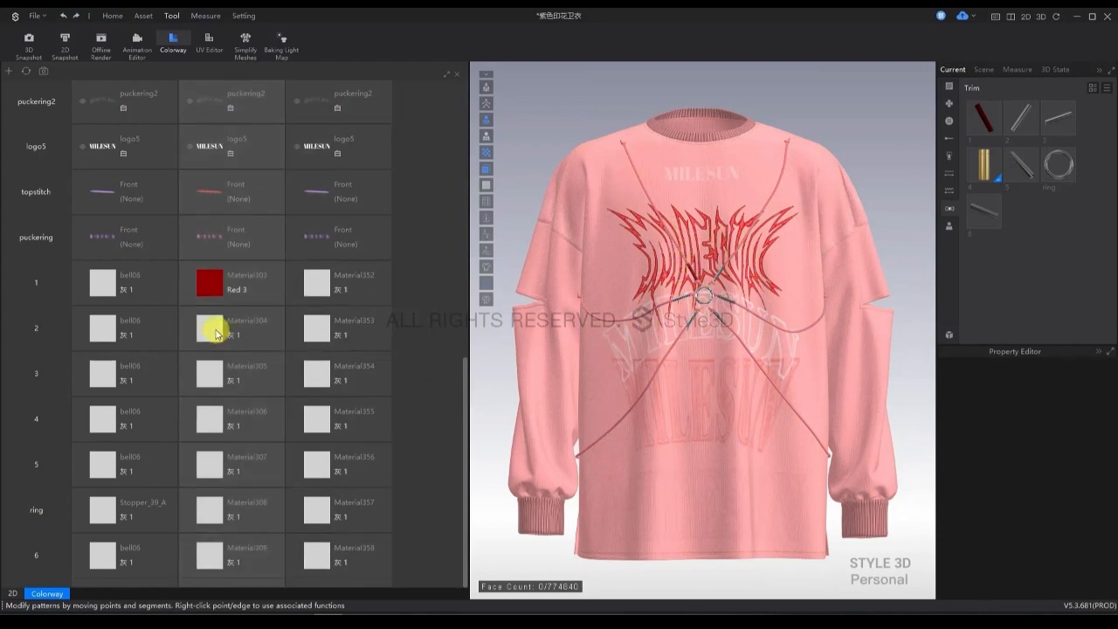
Color trims 2 to 6 and the ring of the first copied colorway together with Red 3 (930000) and set their render type to Plastic.
left_click(210, 332)
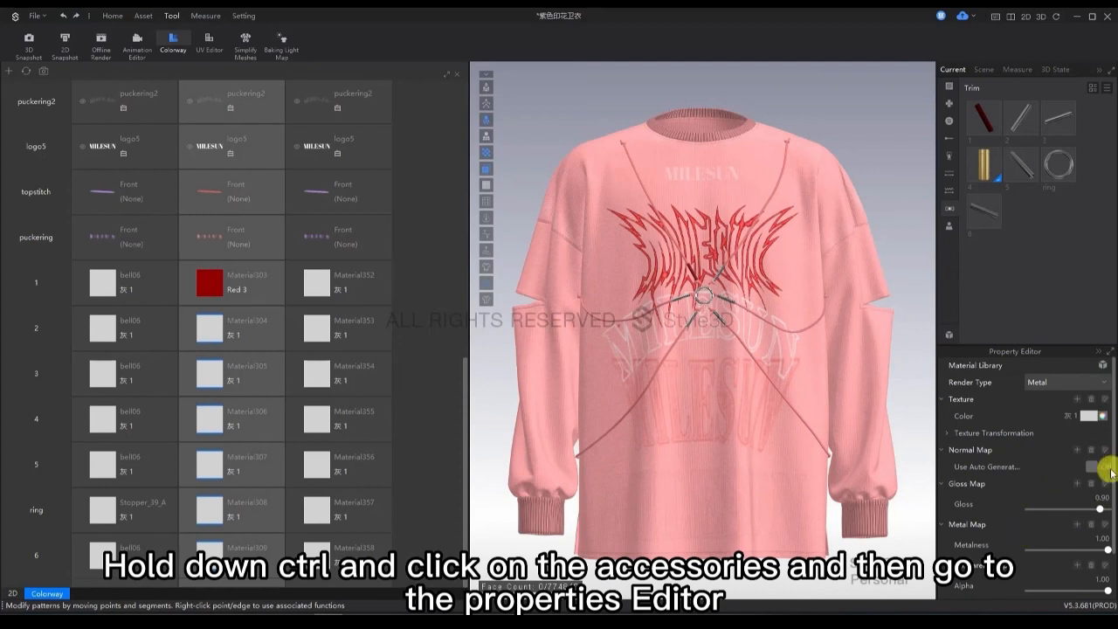
left_click(1106, 418)
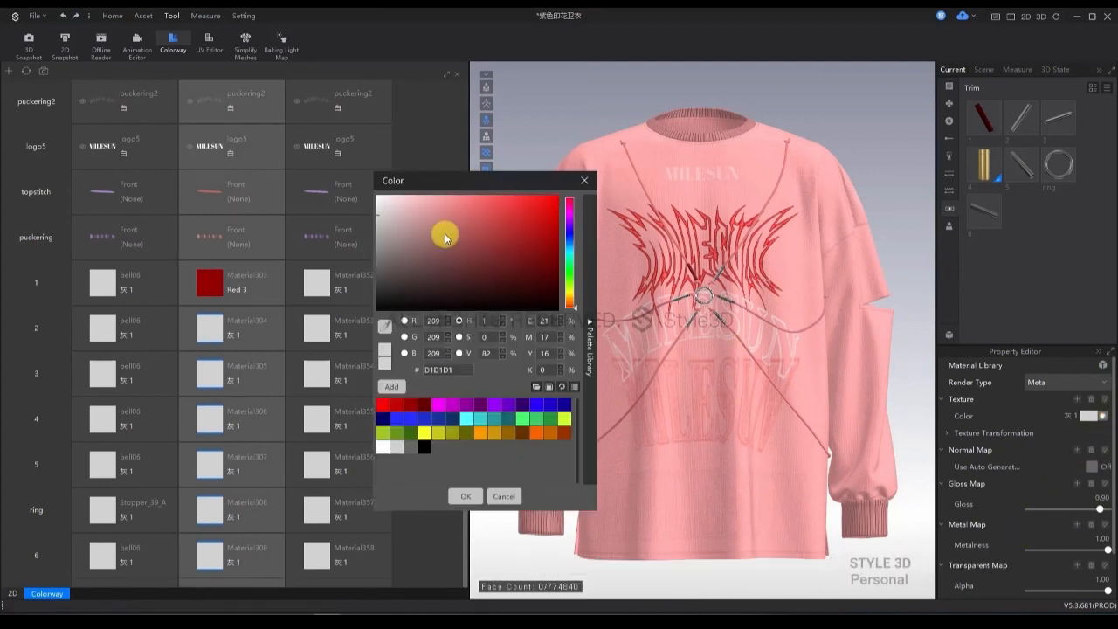
left_click(409, 404)
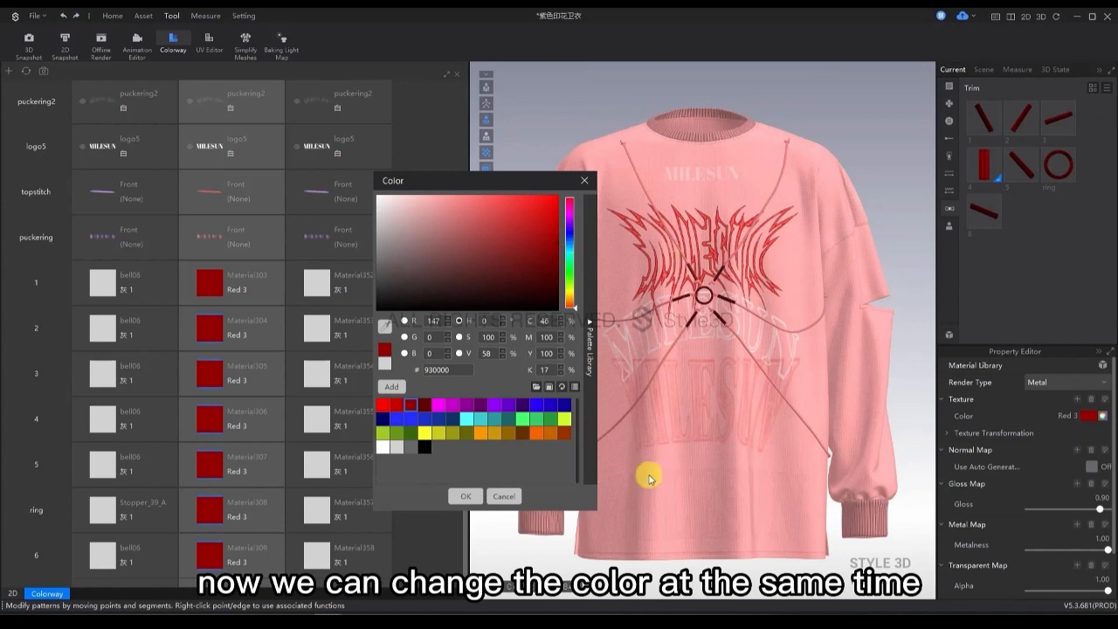
left_click(466, 496)
left_click(1079, 383)
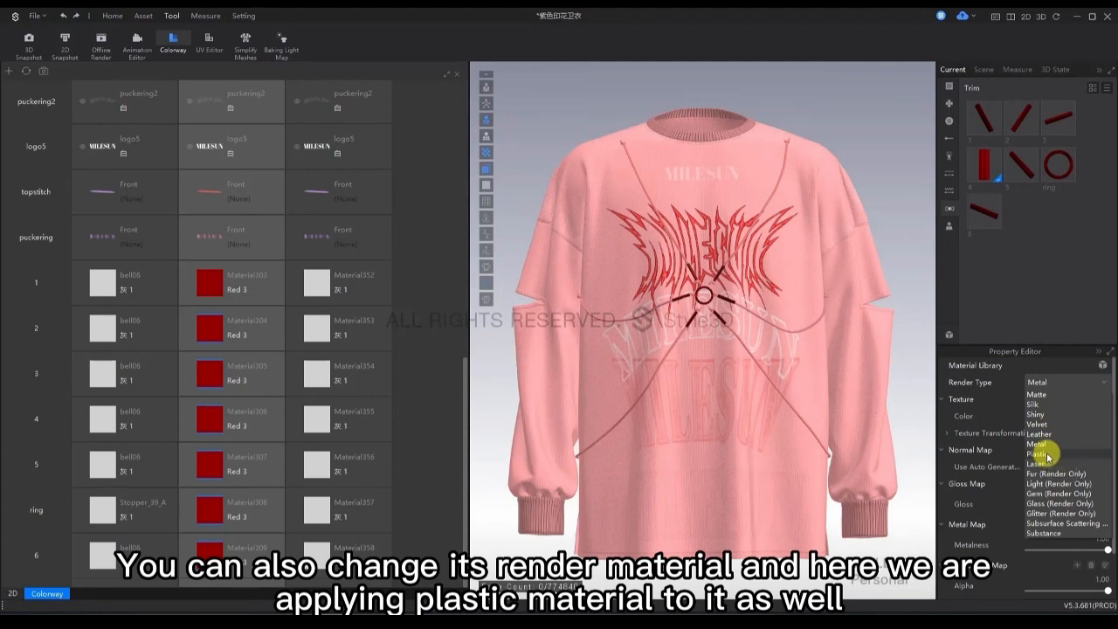
left_click(1044, 454)
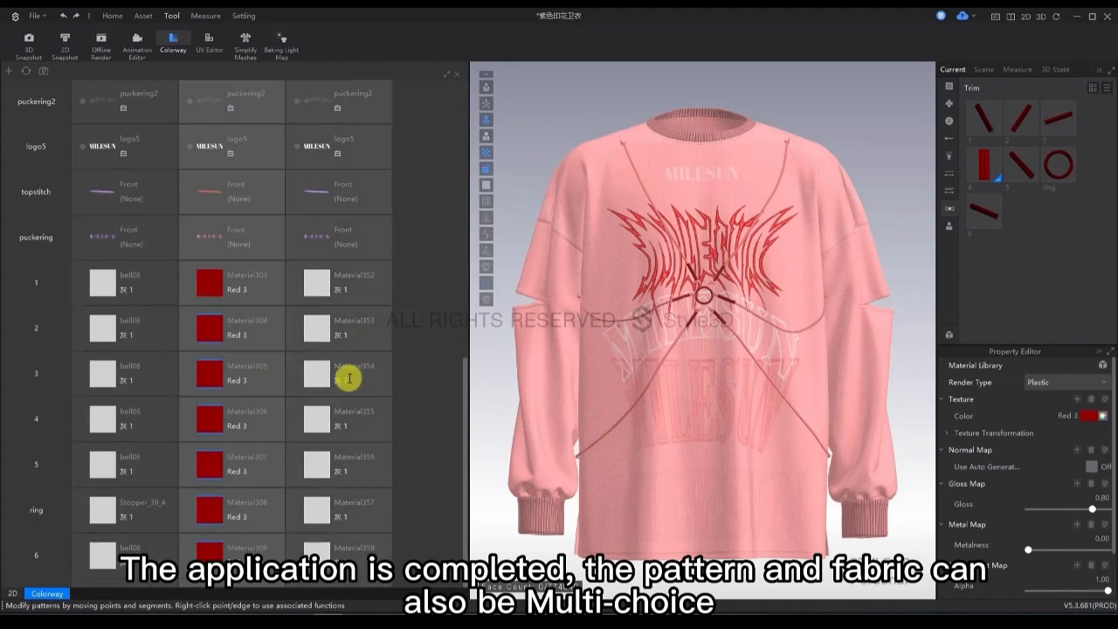
Switch the garment to the second copied colorway.
scroll(247, 374, "up", 10)
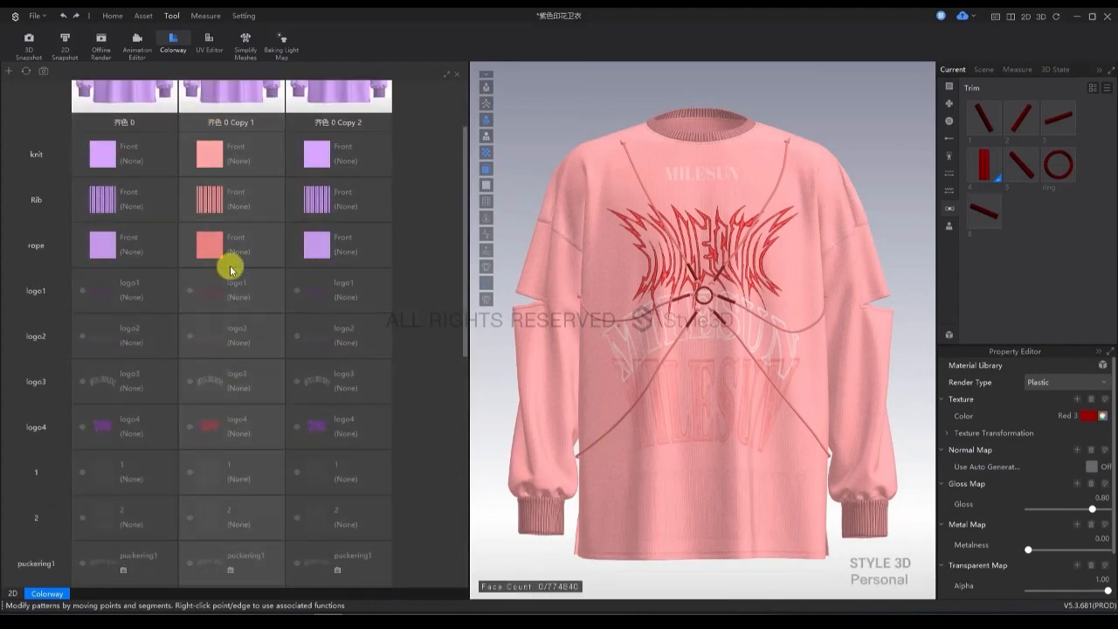
scroll(253, 324, "down", 10)
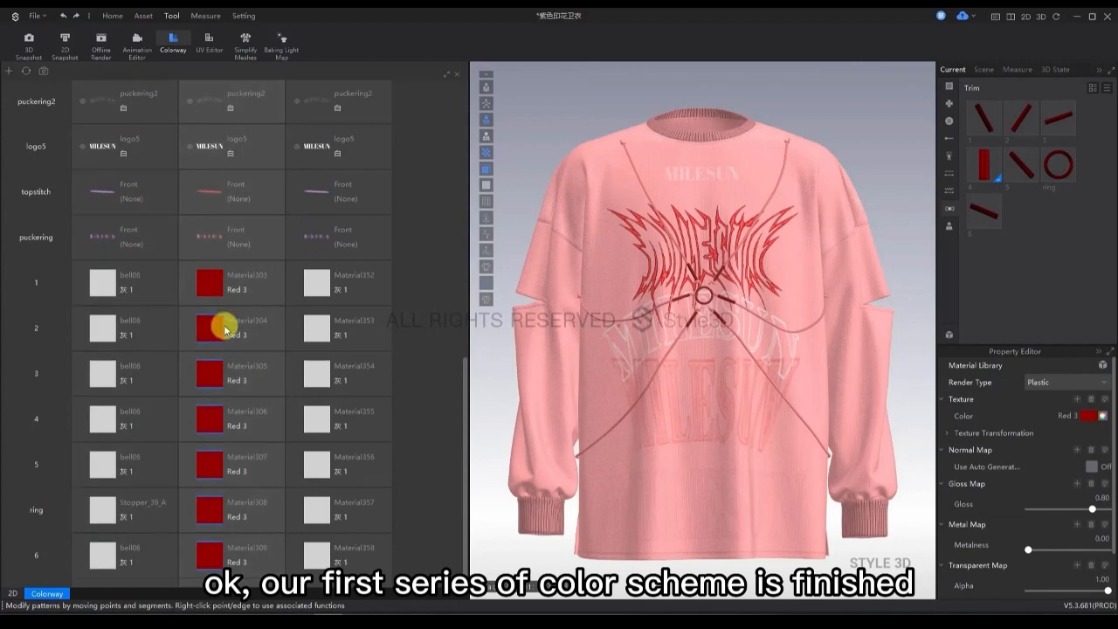
scroll(223, 369, "up", 10)
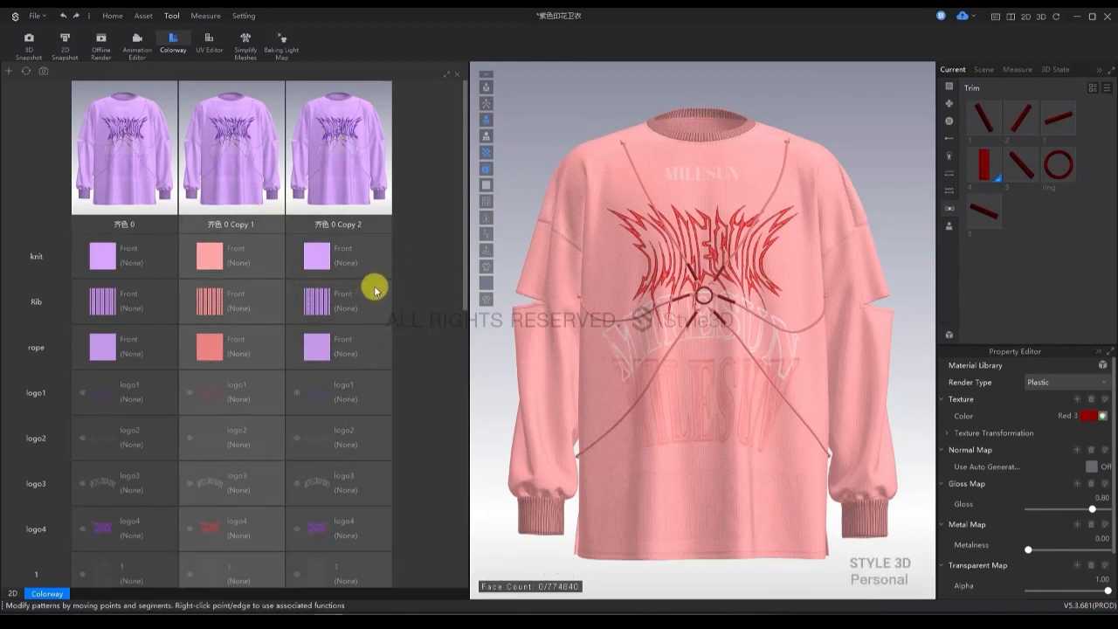
left_click(362, 179)
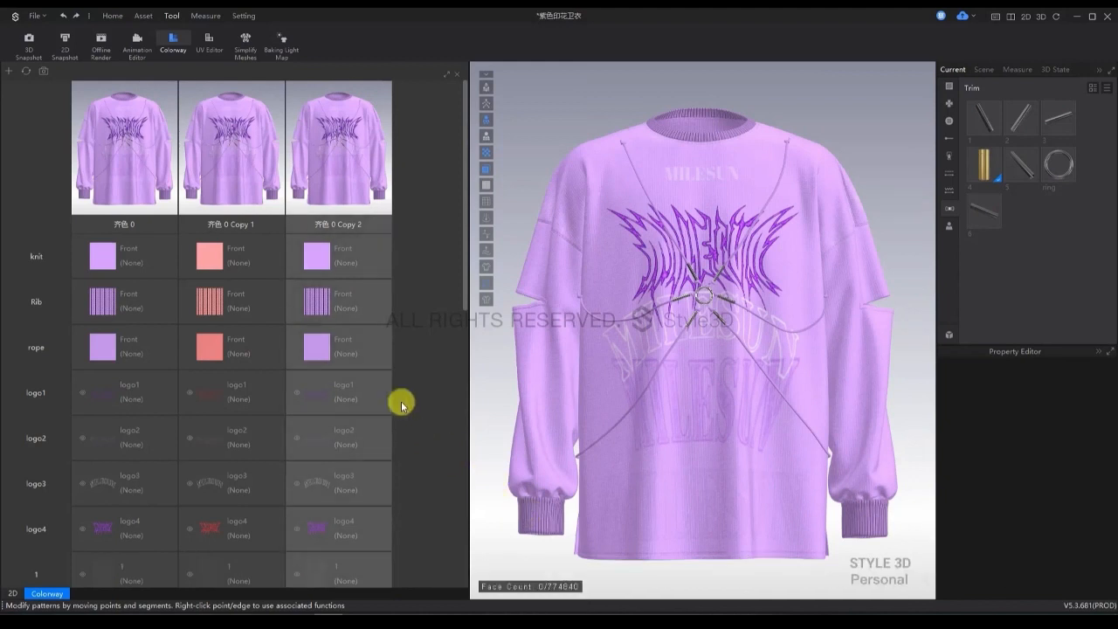
Add the Knit_Jacquard1_B image as the texture of the knit fabric in the second copied colorway.
left_click(316, 260)
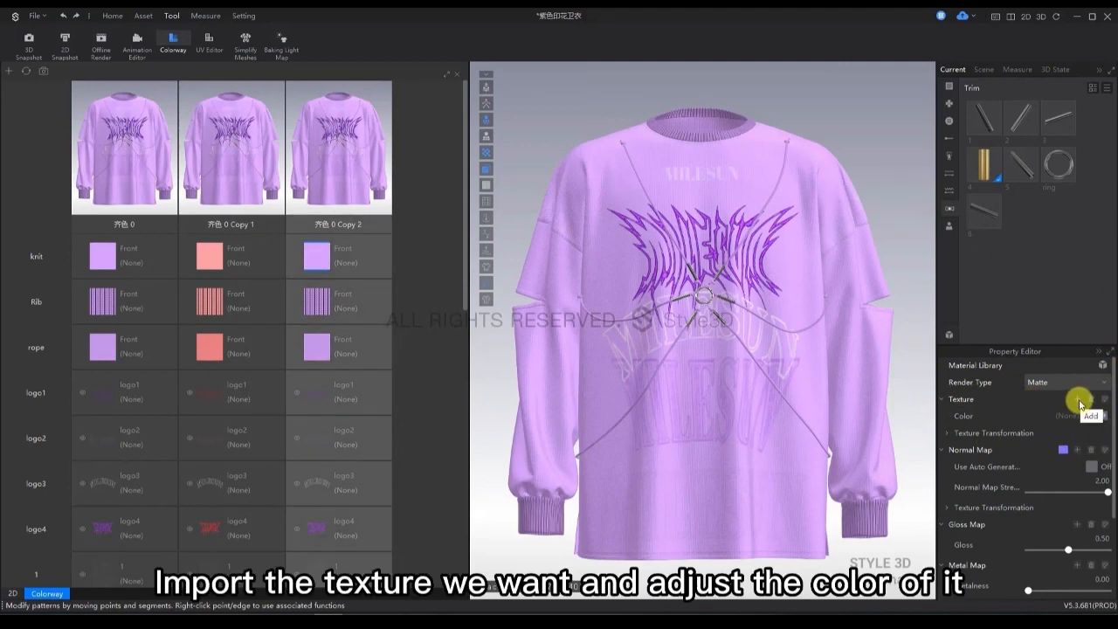
left_click(1079, 400)
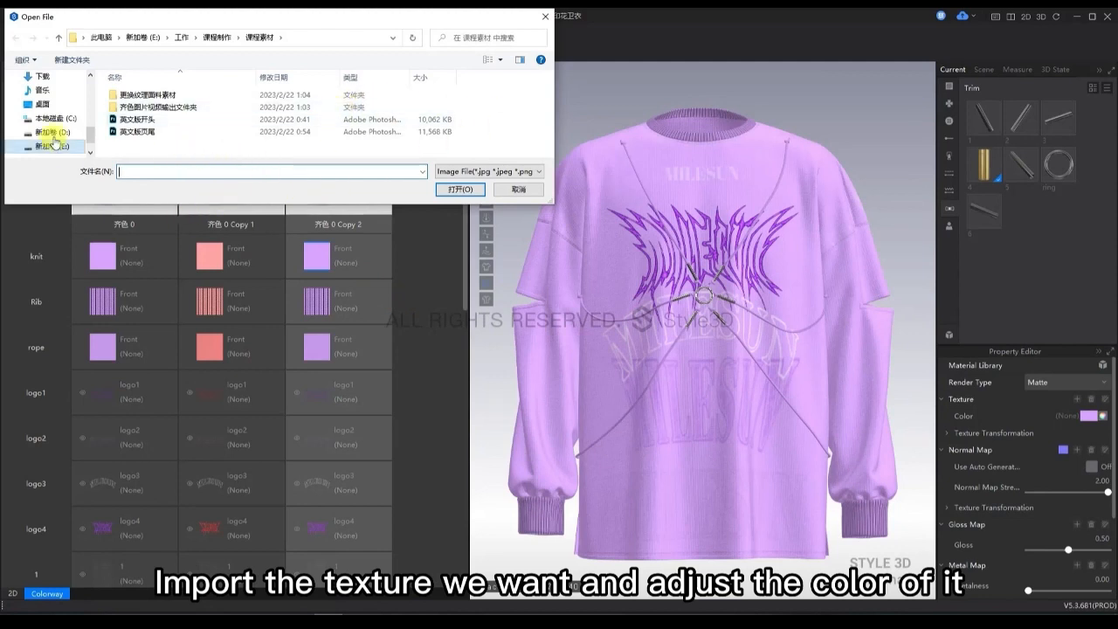
double_click(143, 94)
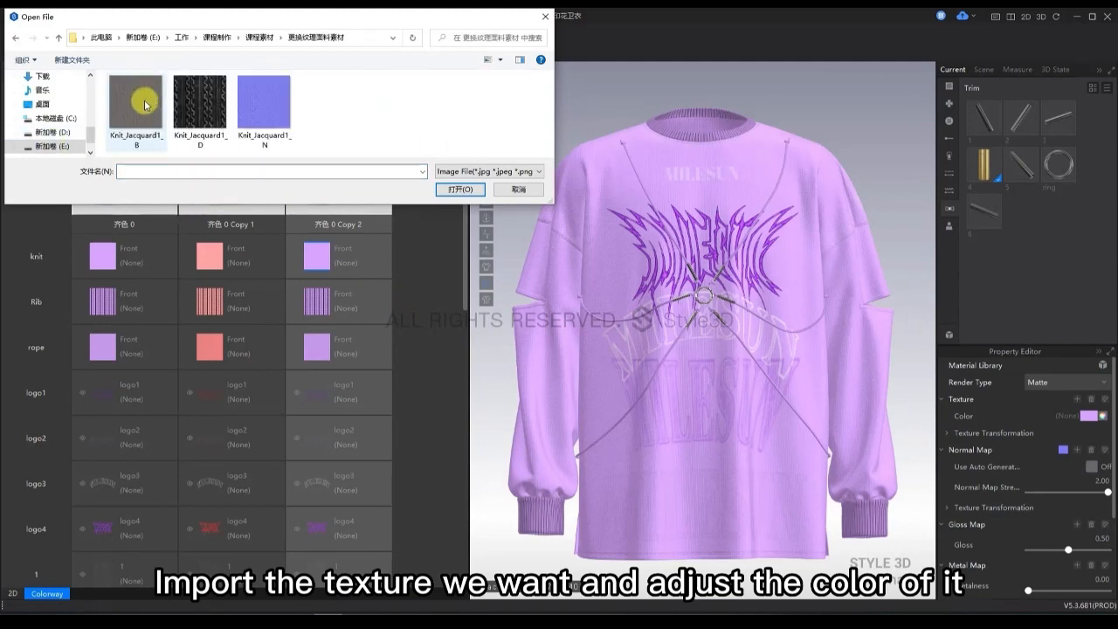
left_click(145, 105)
left_click(451, 190)
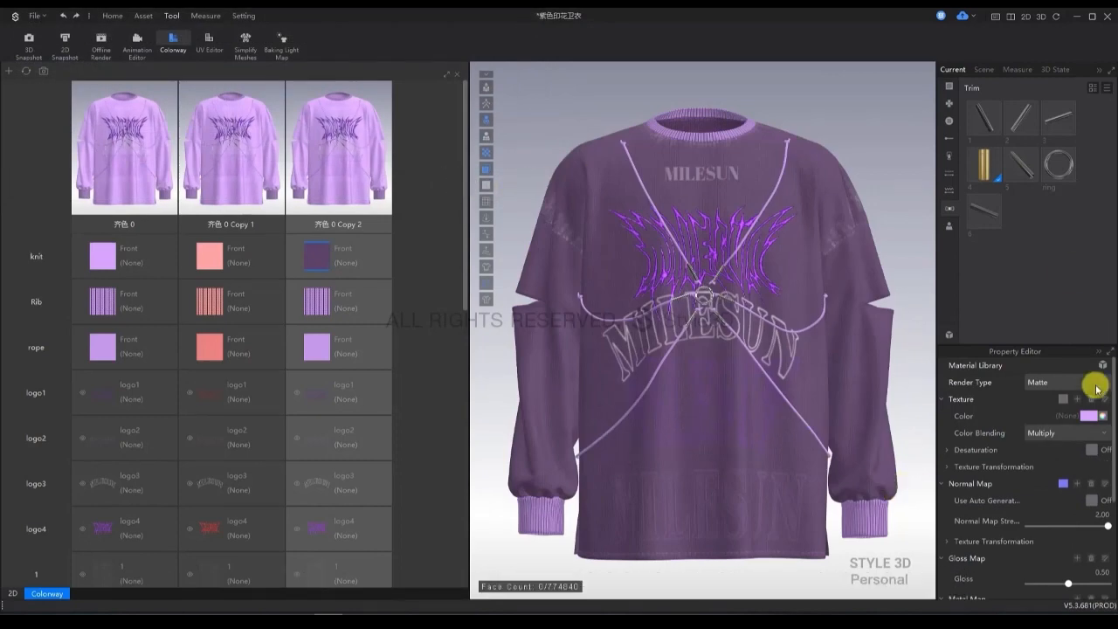
Set the knit fabric's color in the second copied colorway to white.
left_click(1091, 416)
left_click_drag(370, 205, 331, 179)
left_click(464, 496)
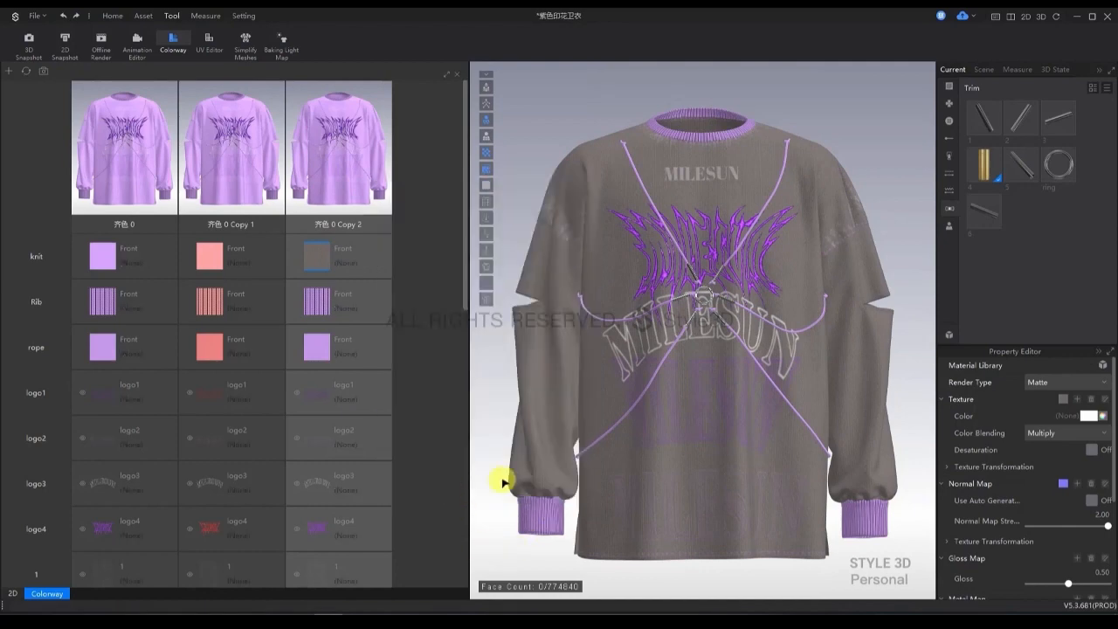
Replace the knit fabric's normal map in the second copied colorway with the Knit_Jacquard1_N image.
left_click(1075, 486)
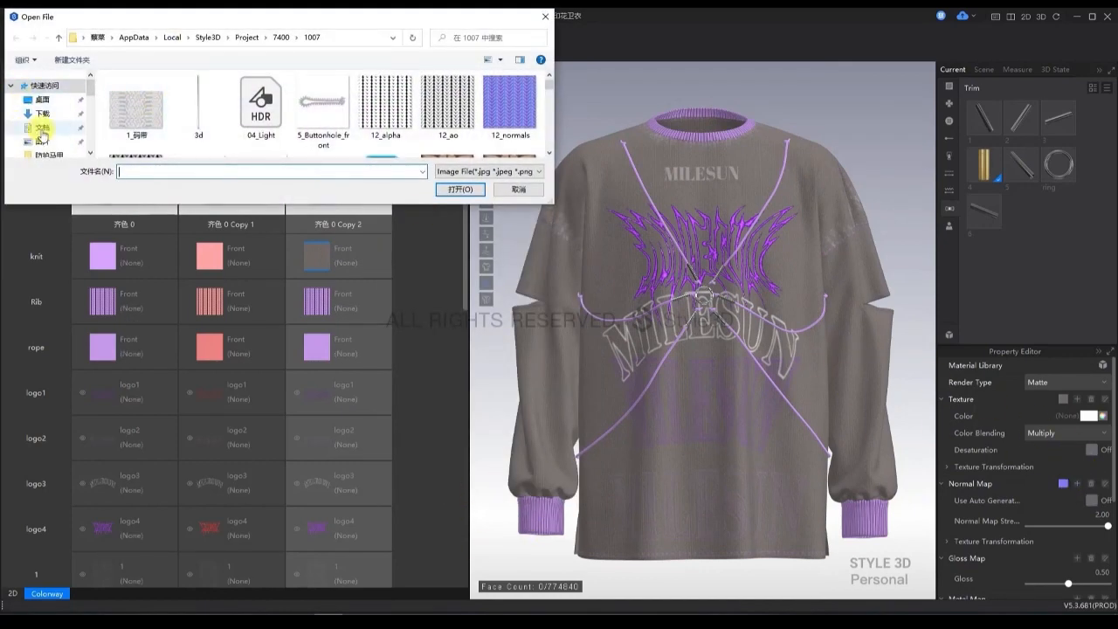
scroll(42, 135, "down", 3)
left_click(57, 118)
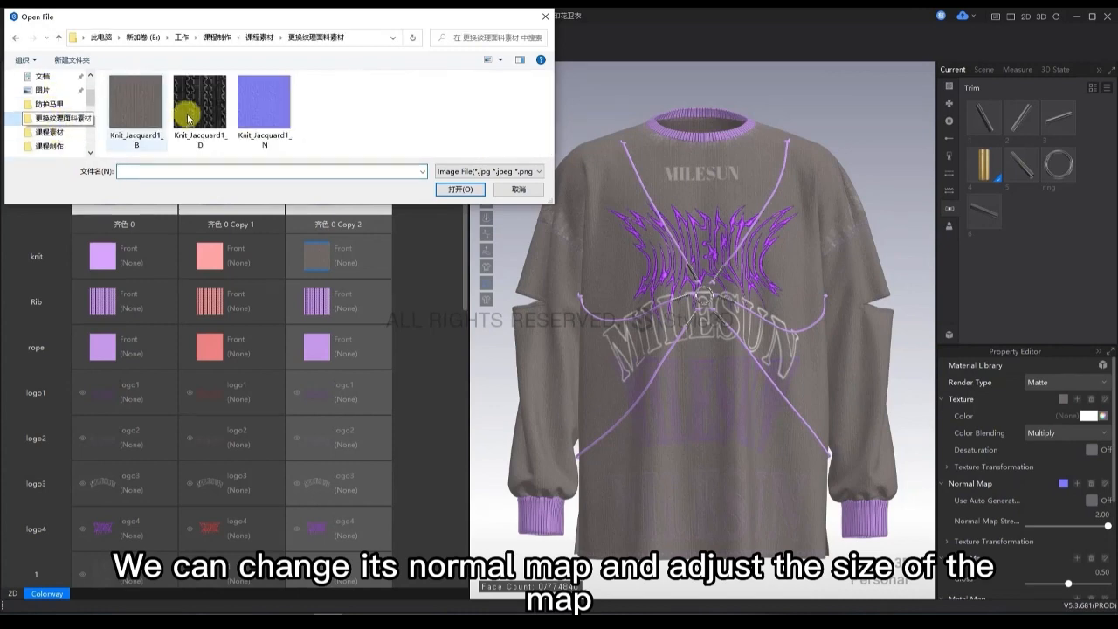
left_click(271, 106)
left_click(461, 188)
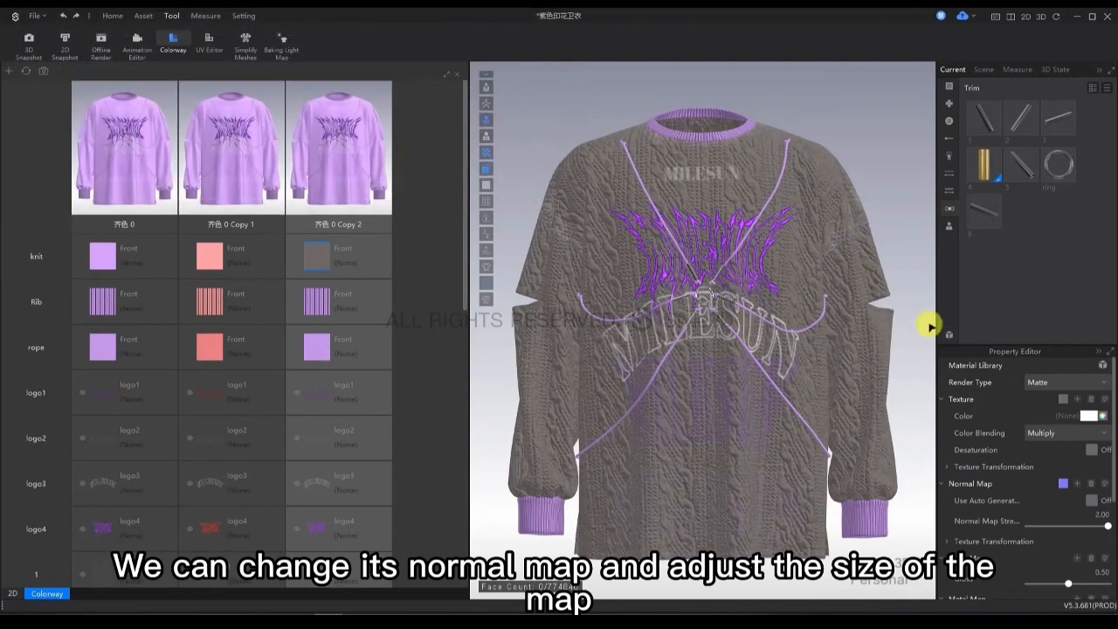
Resize the knit fabric's normal map in the second copied colorway so the knit pattern has a finer scale.
left_click(947, 467)
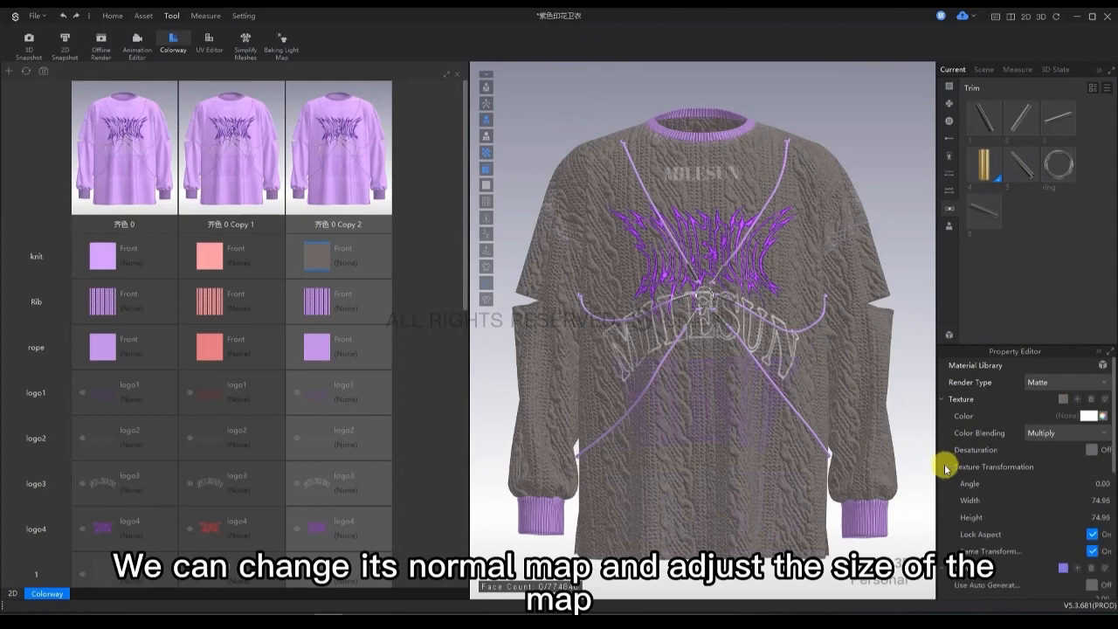
scroll(1069, 494, "down", 1)
scroll(1067, 494, "down", 2)
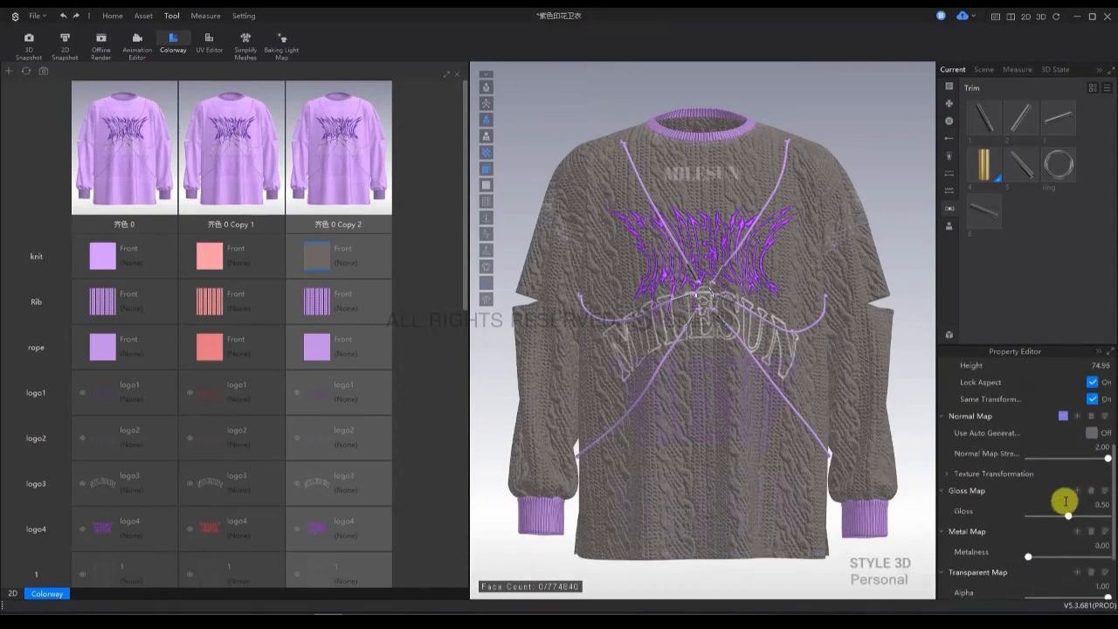
left_click(950, 474)
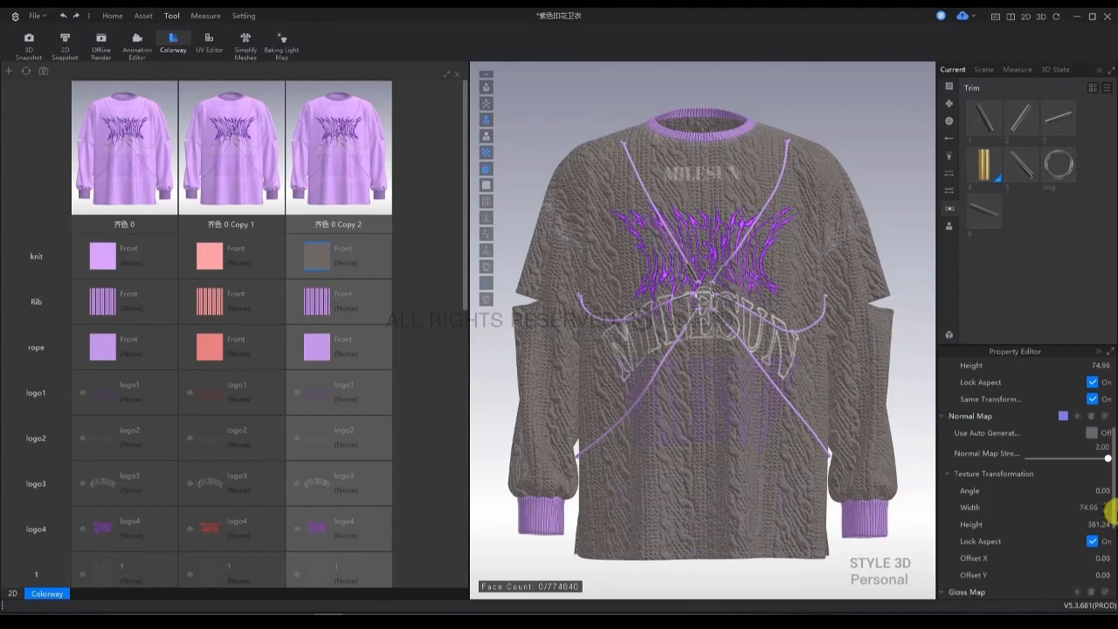
key("ctrl+z")
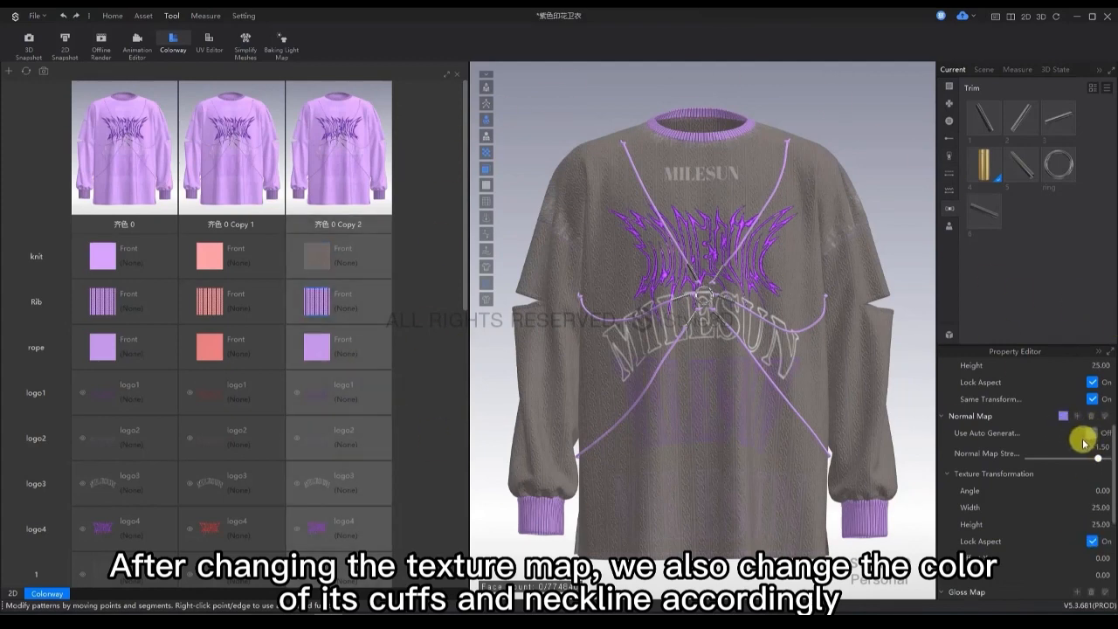
Set the Rib fabric's color in the second copied colorway to Gray 2 (666666).
scroll(1091, 446, "up", 3)
left_click(1106, 423)
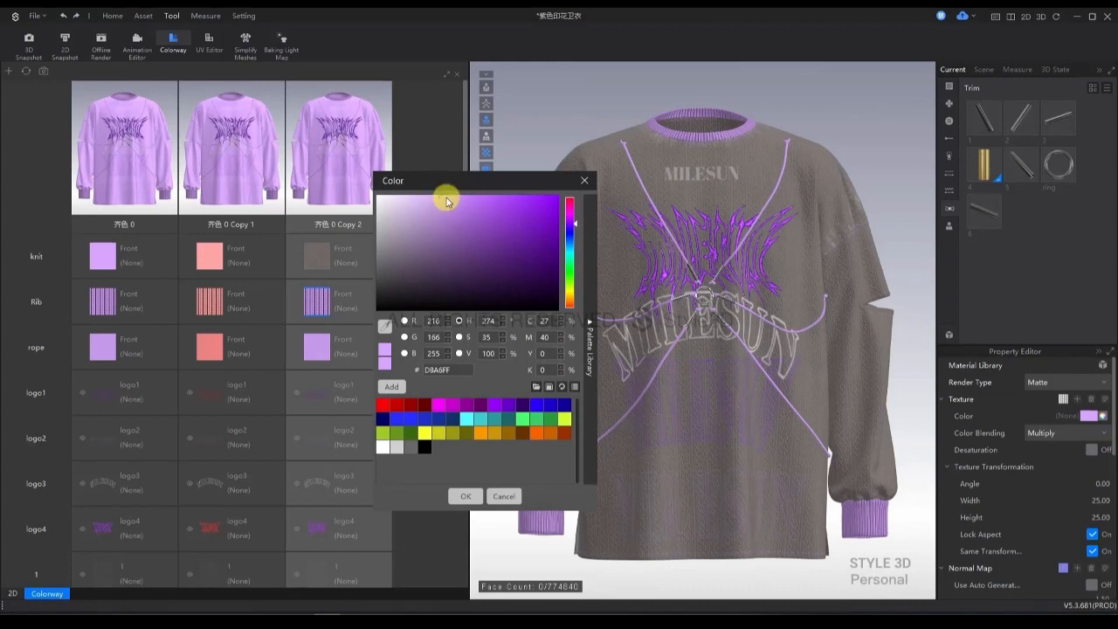
left_click_drag(424, 257, 384, 273)
left_click(410, 448)
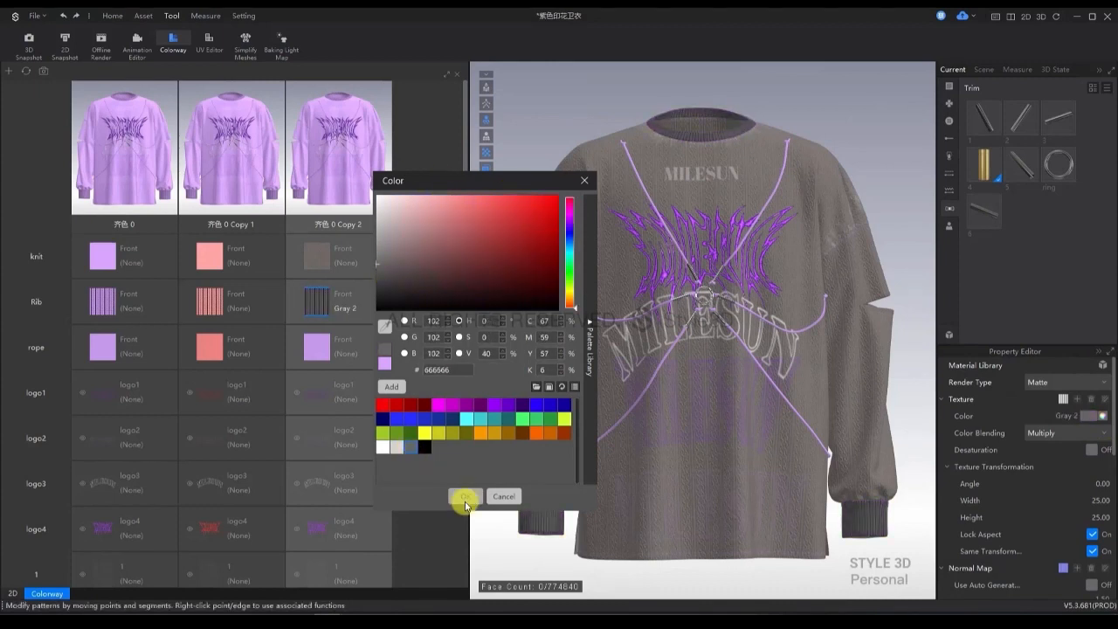
left_click(466, 501)
Set the rope's color in the second copied colorway to dark gray 474747.
left_click(342, 344)
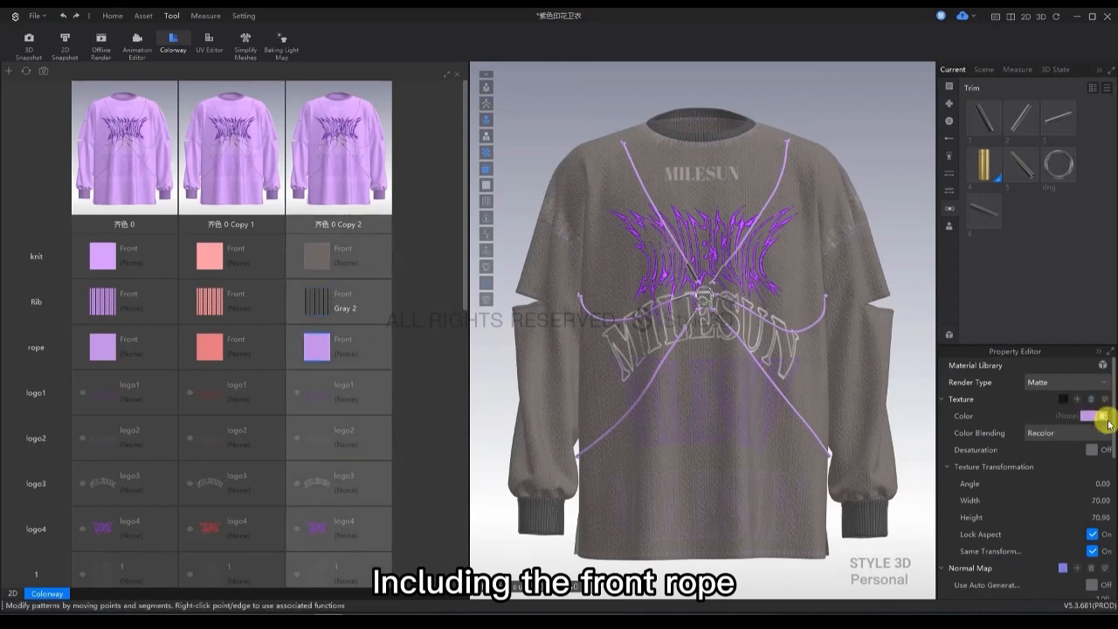
left_click(1108, 420)
left_click(380, 286)
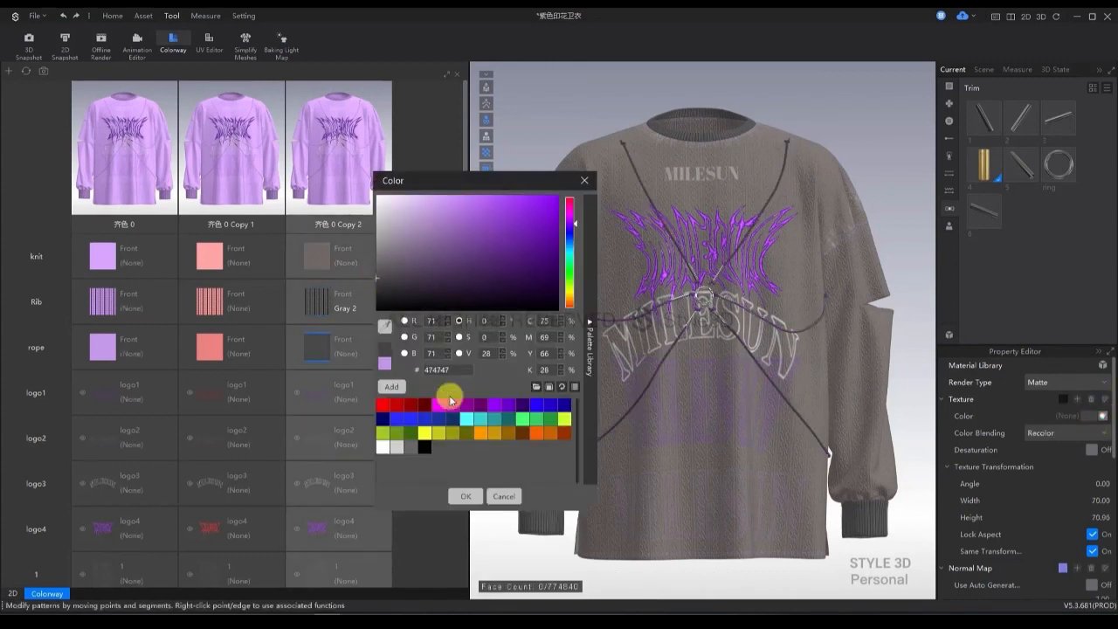
left_click(466, 495)
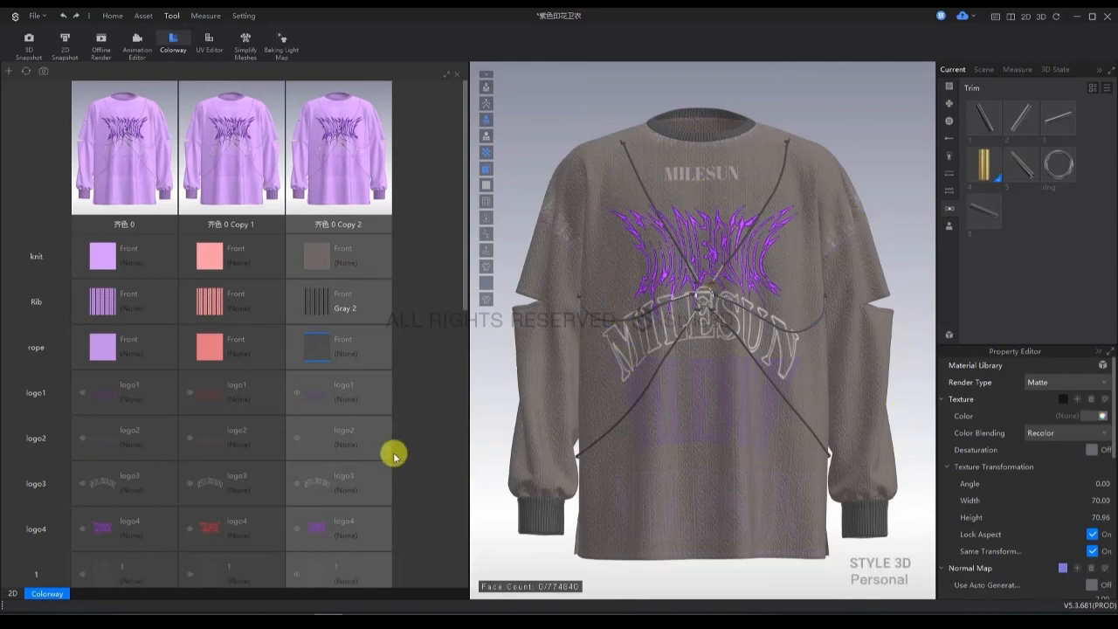
Hide logo1 and logo2 in the second copied colorway by setting the Alpha of each to 0.
scroll(463, 297, "down", 2)
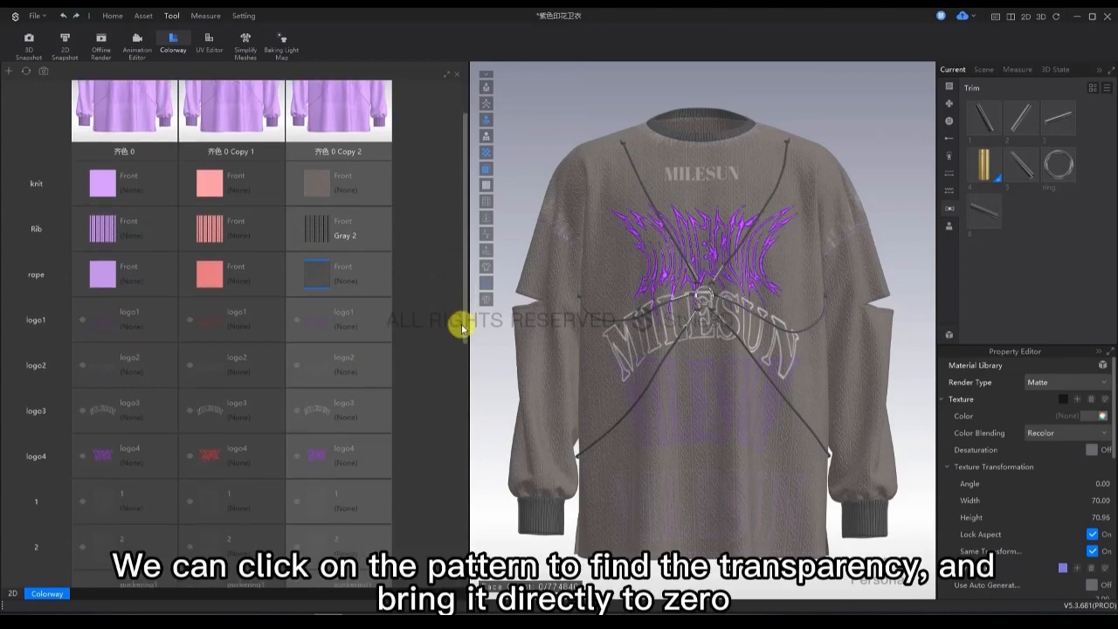
left_click(311, 324)
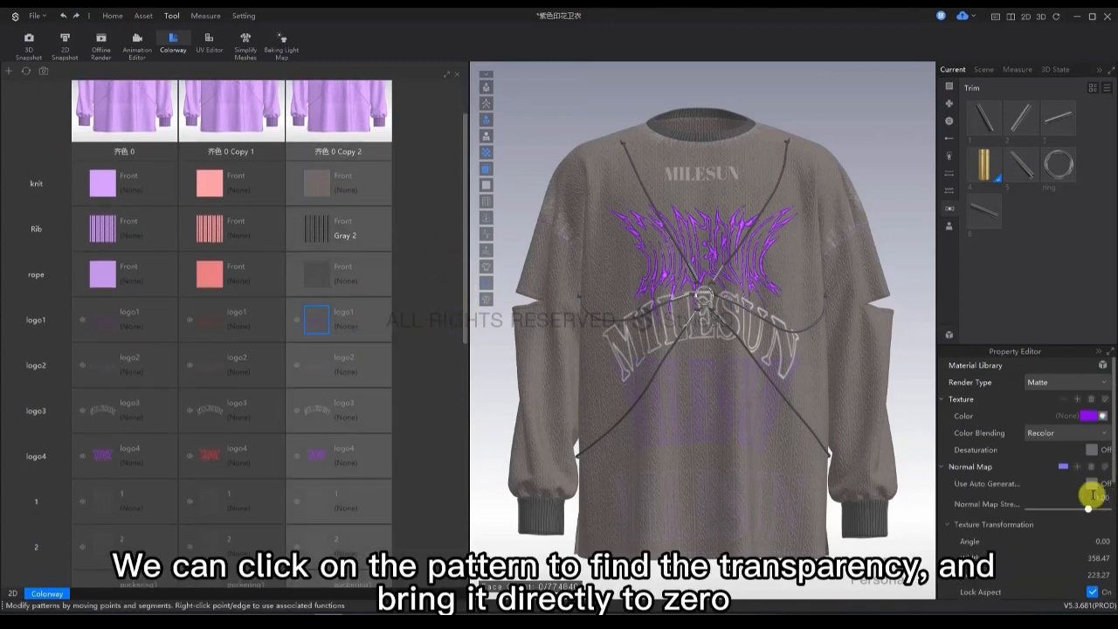
left_click_drag(1114, 470, 1112, 601)
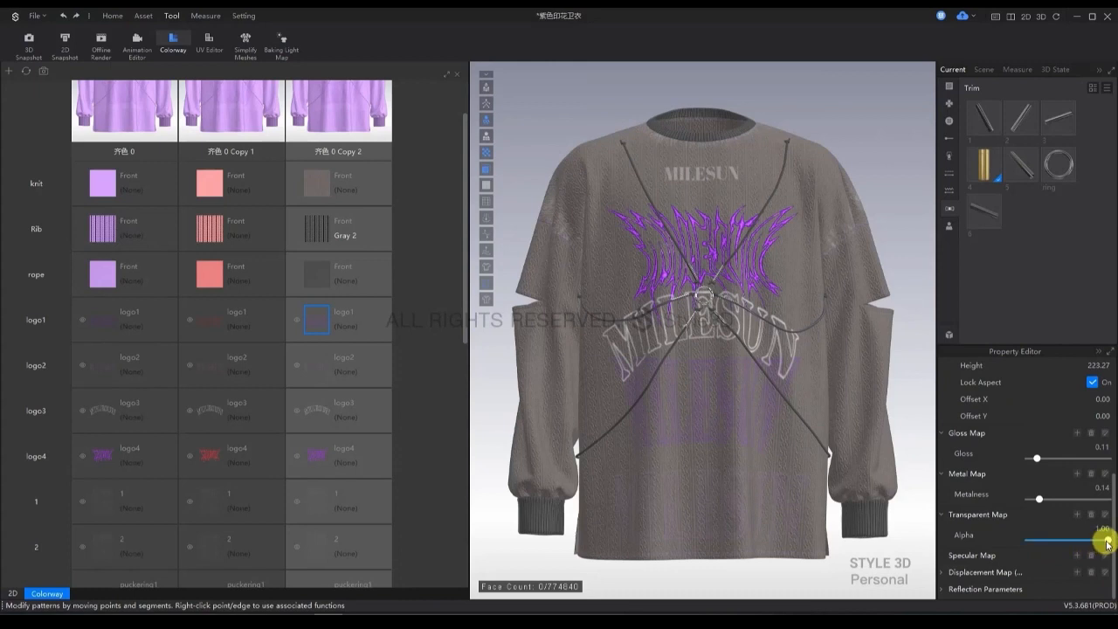
left_click_drag(1108, 543, 933, 563)
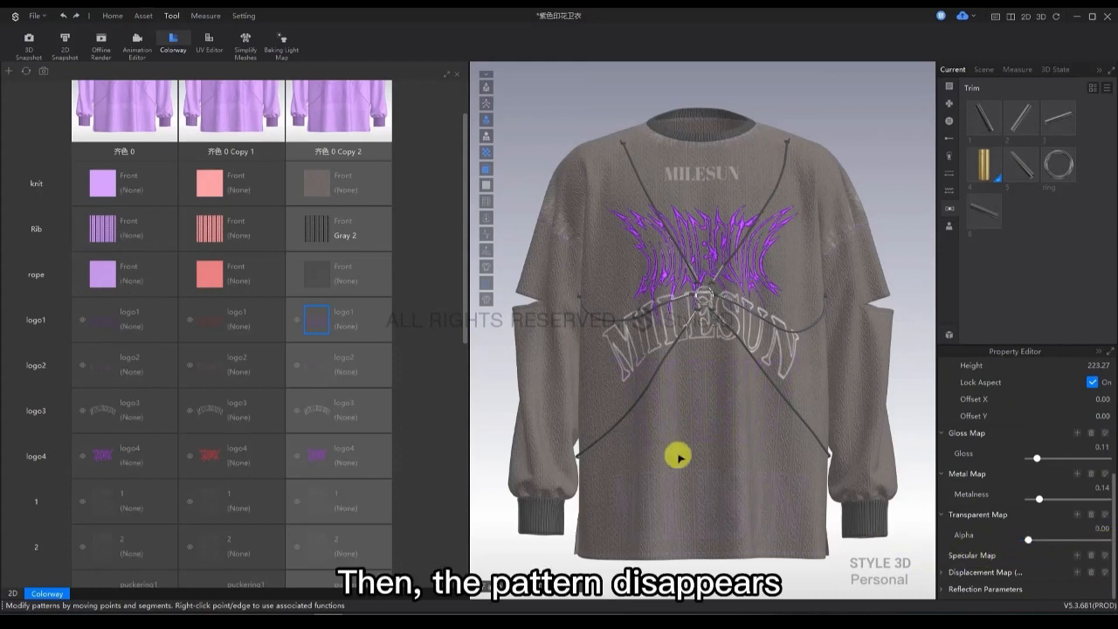
left_click(315, 368)
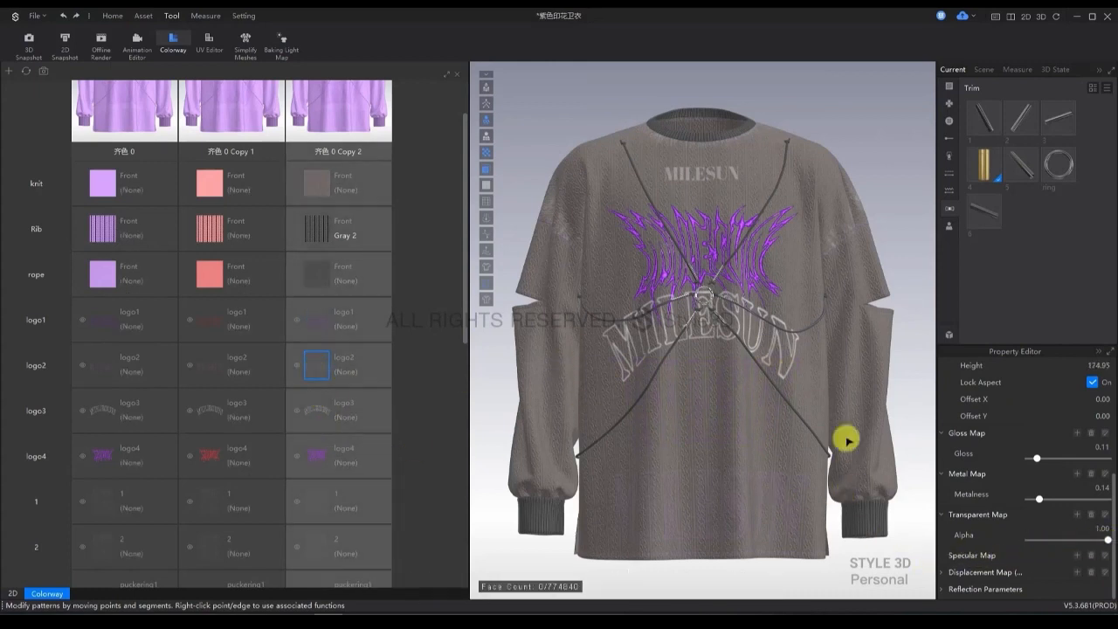
left_click_drag(1108, 544, 920, 546)
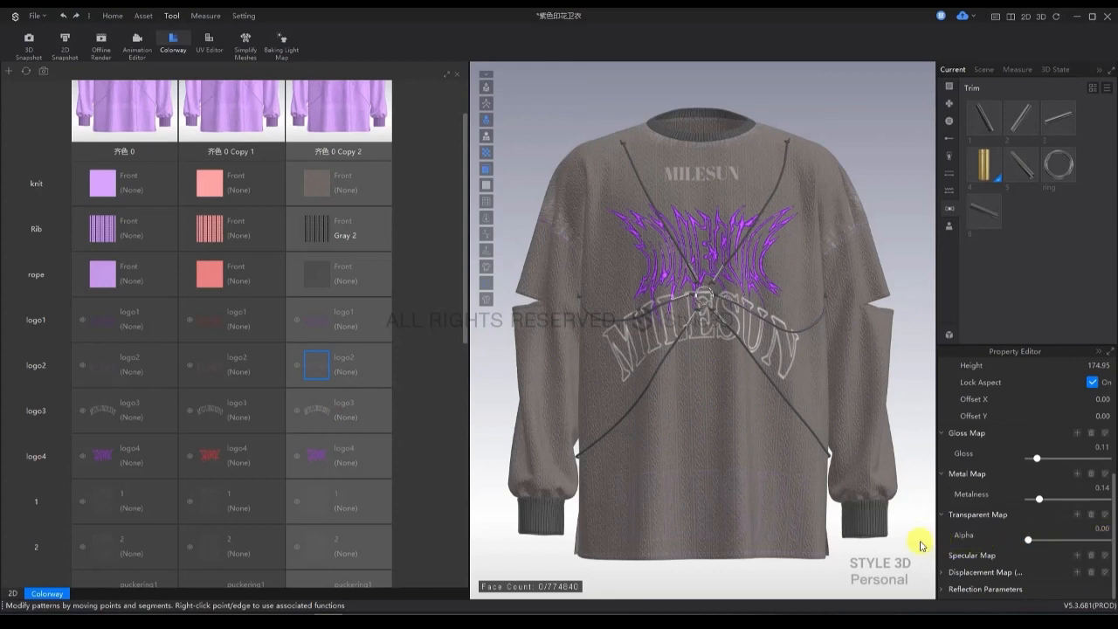
Hide logo3, logo4 and logo5 in the second copied colorway by setting the Alpha of each to 0.
left_click(317, 407)
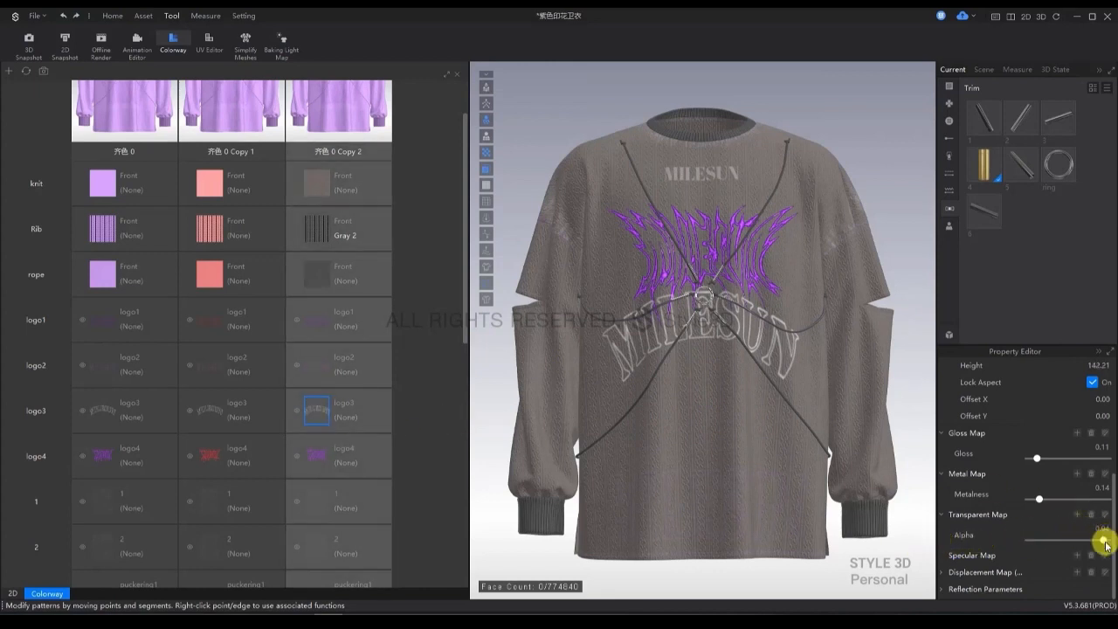
left_click_drag(1103, 542, 916, 550)
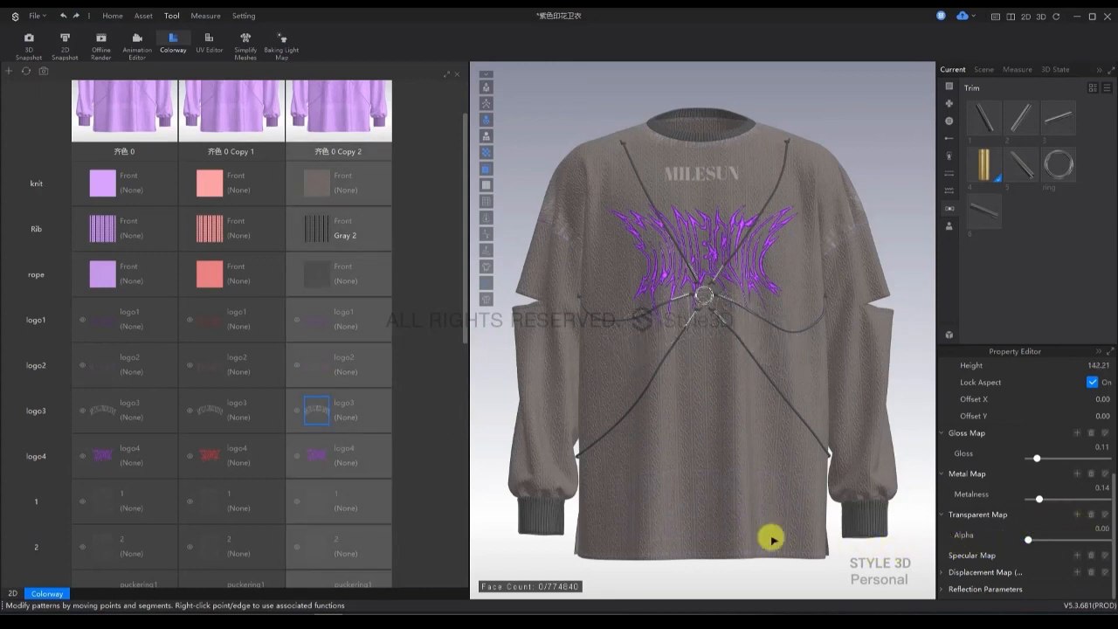
left_click(318, 456)
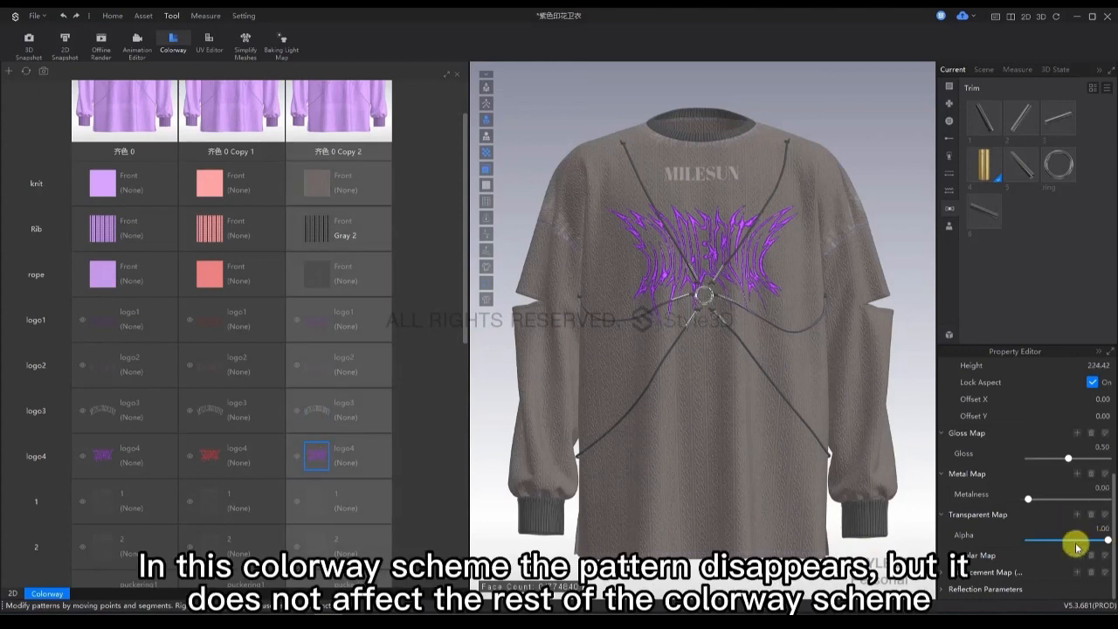
left_click_drag(1077, 548, 909, 554)
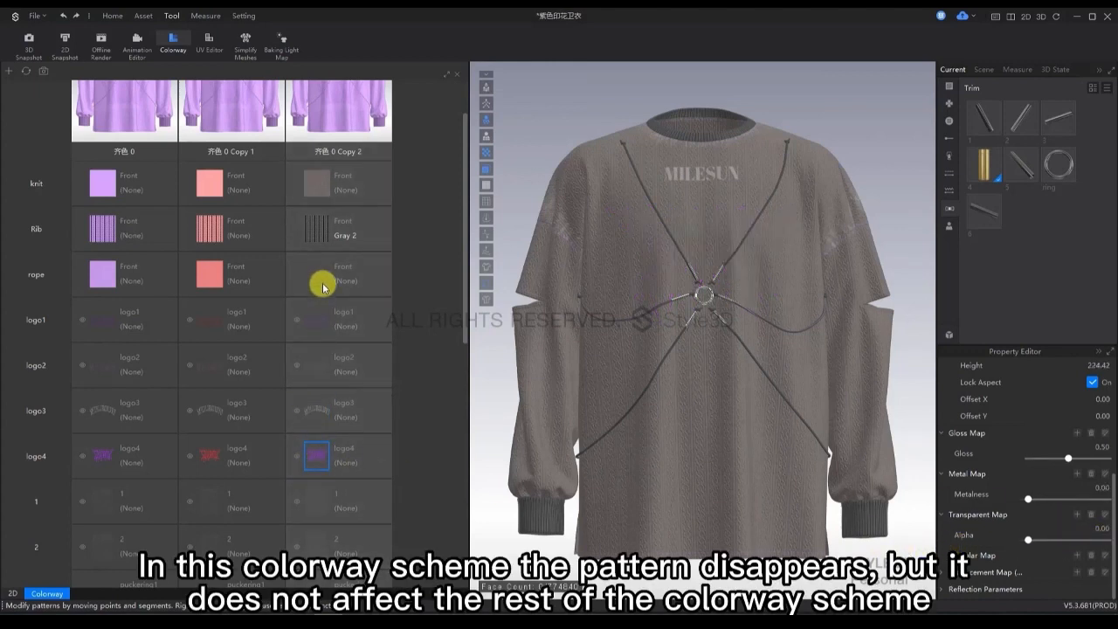
scroll(465, 332, "down", 3)
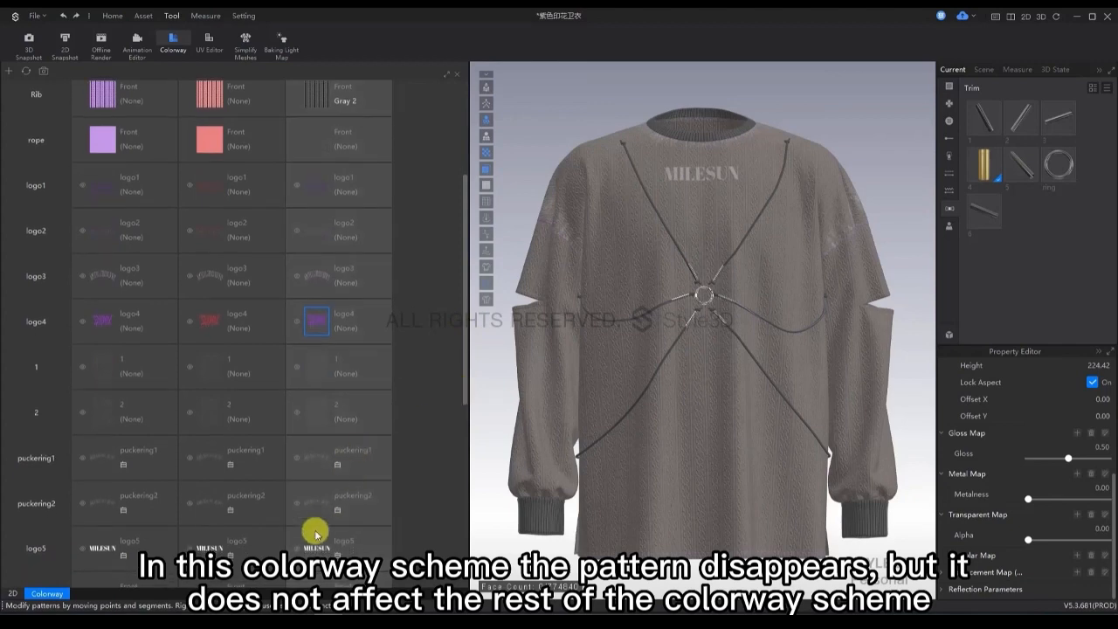
left_click(354, 552)
left_click_drag(1057, 544, 1031, 535)
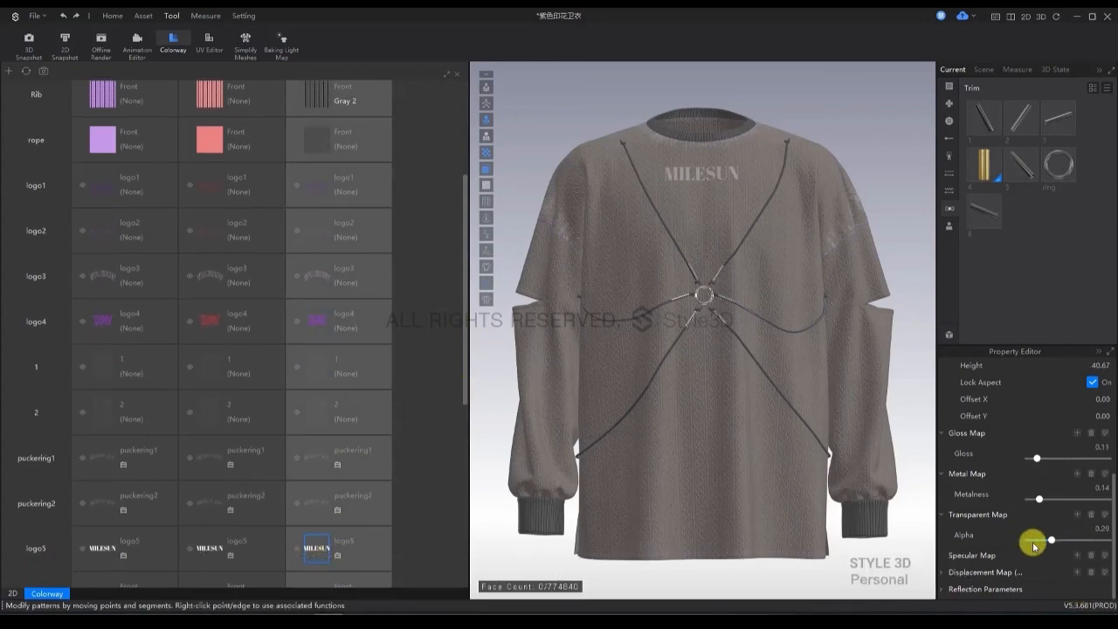
Check the logos on the garment in the first copied colorway, and return to the second copied colorway.
left_click(212, 188)
scroll(175, 253, "up", 4)
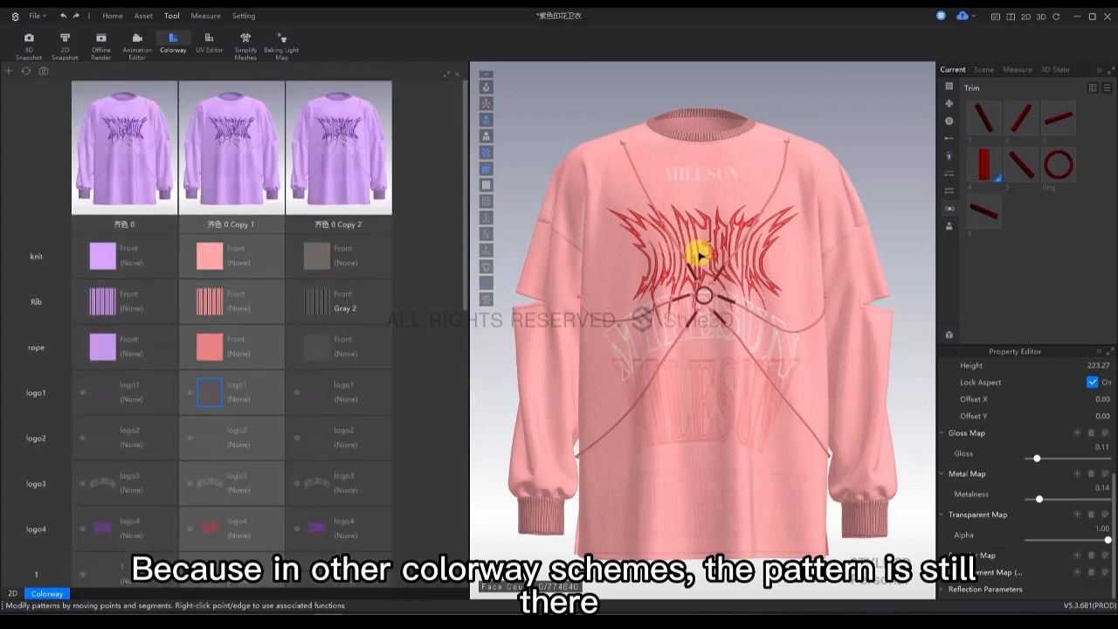
left_click(336, 163)
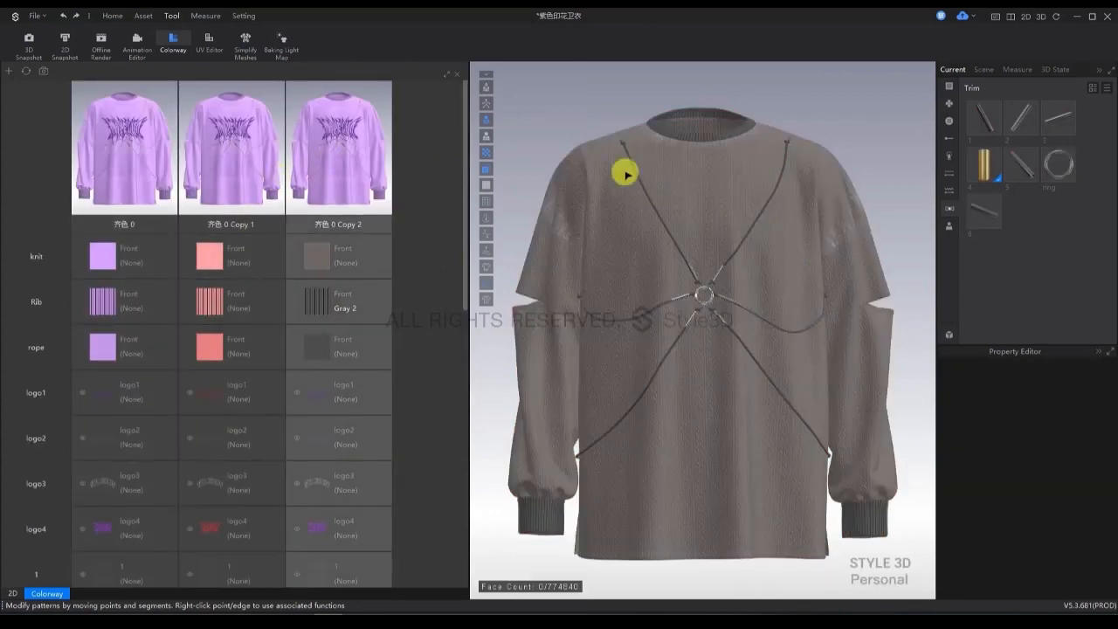
Set the topstitch color in the second copied colorway to near-black 262626.
scroll(448, 349, "down", 10)
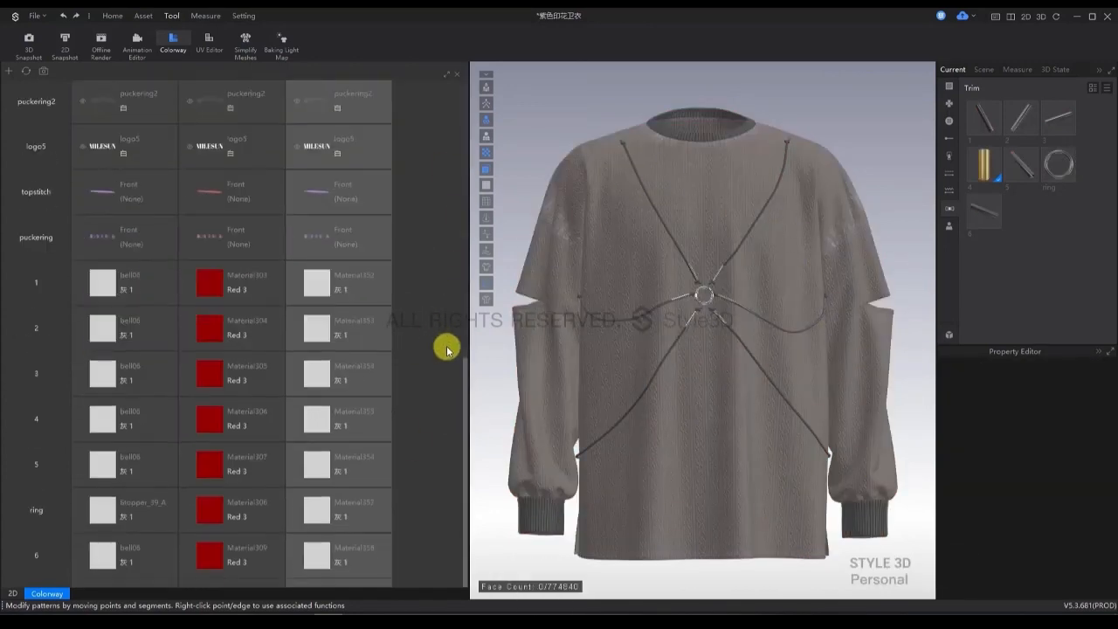
left_click(317, 194)
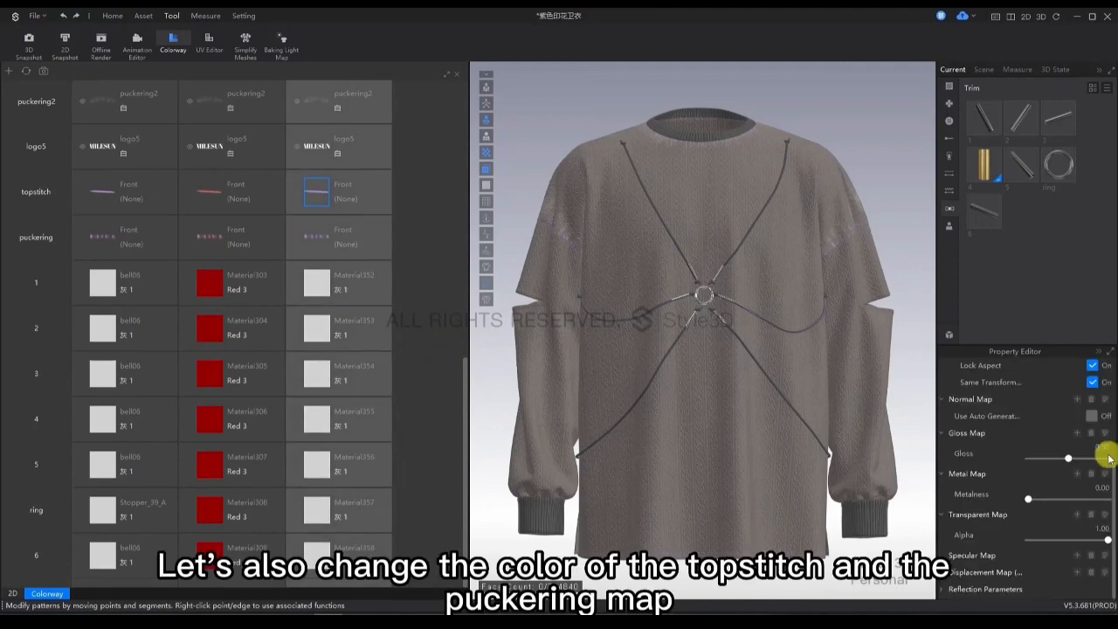
scroll(1110, 458, "up", 5)
left_click(1103, 417)
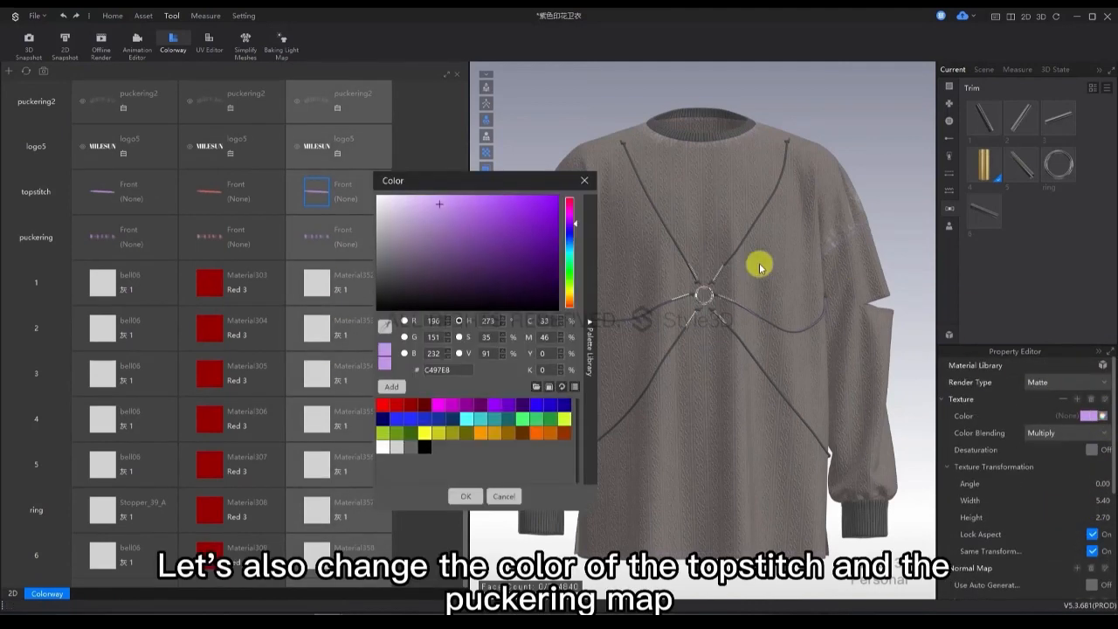
left_click_drag(390, 257, 332, 298)
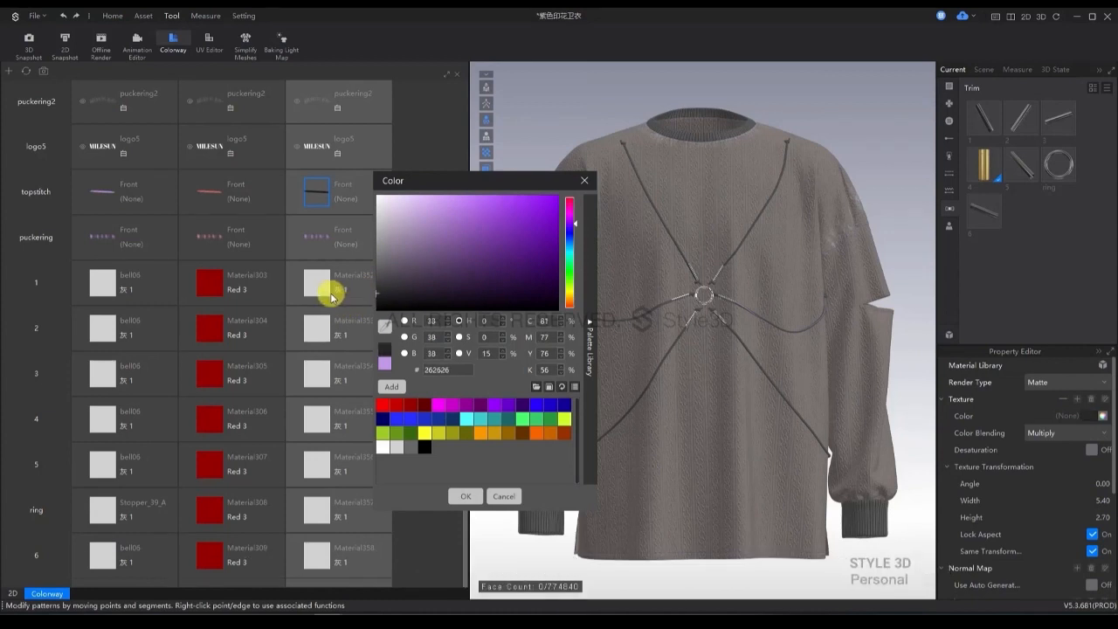
left_click(466, 496)
Set the puckering color in the second copied colorway to dark gray 454545.
left_click(318, 241)
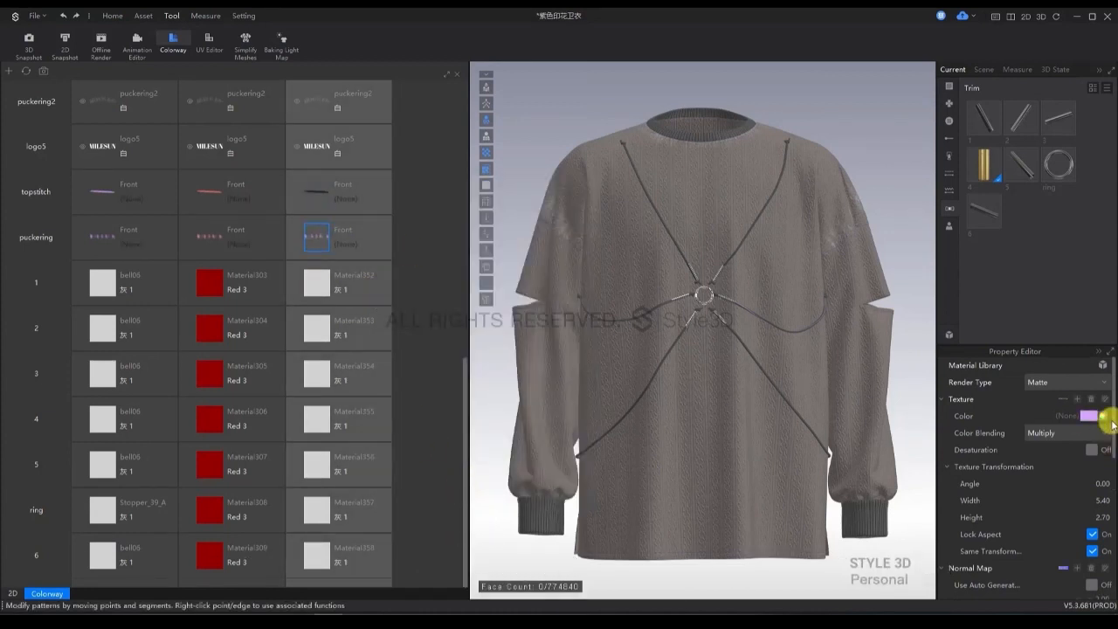
left_click(1083, 414)
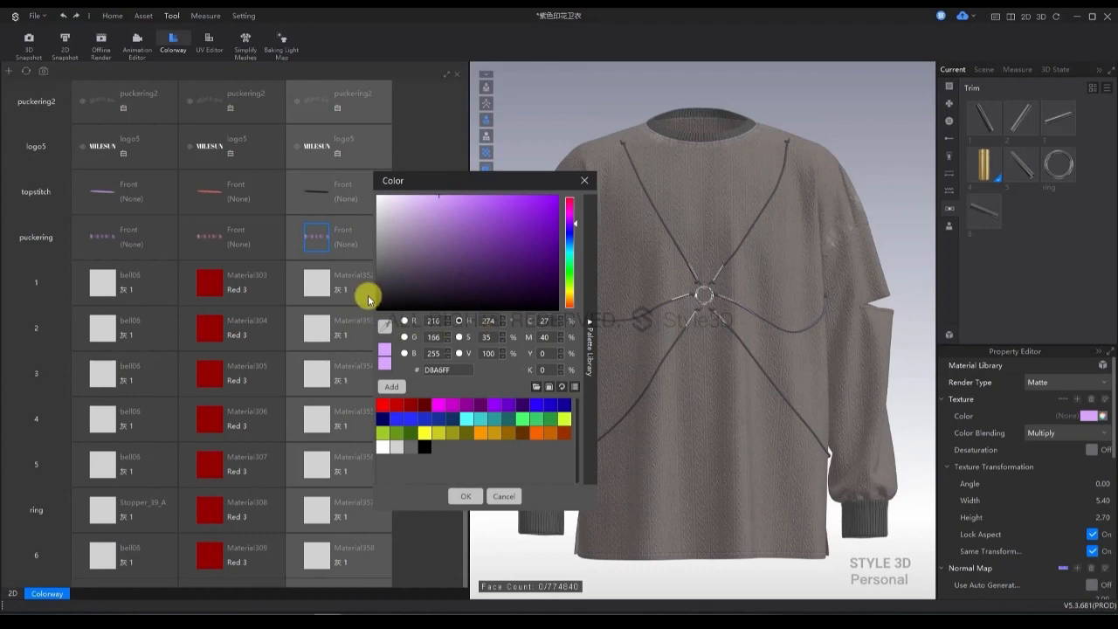
left_click(363, 301)
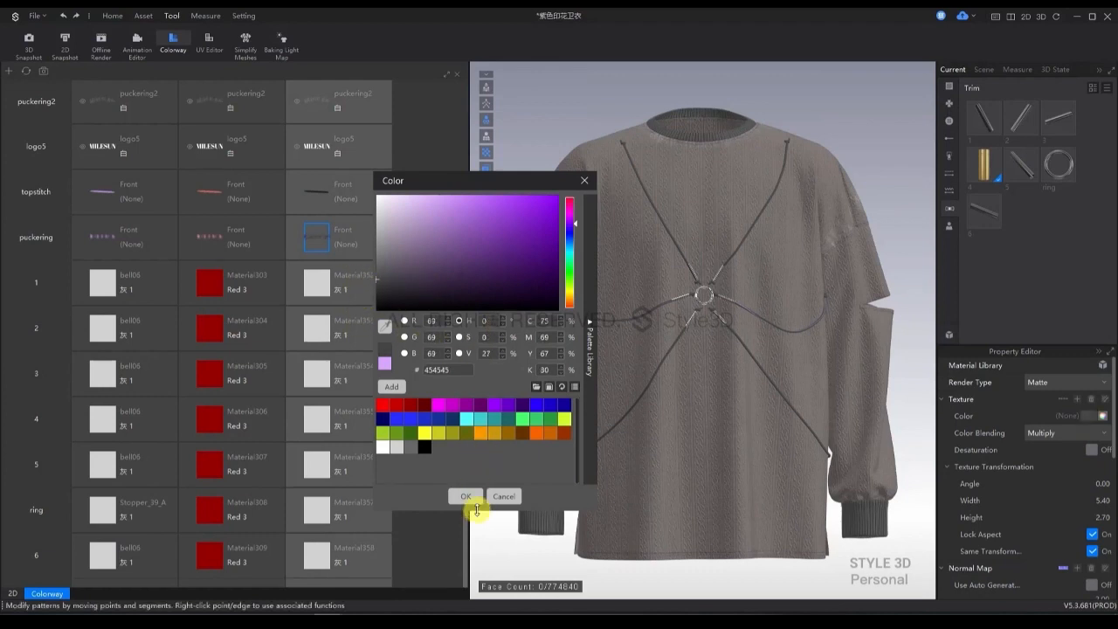
left_click(465, 496)
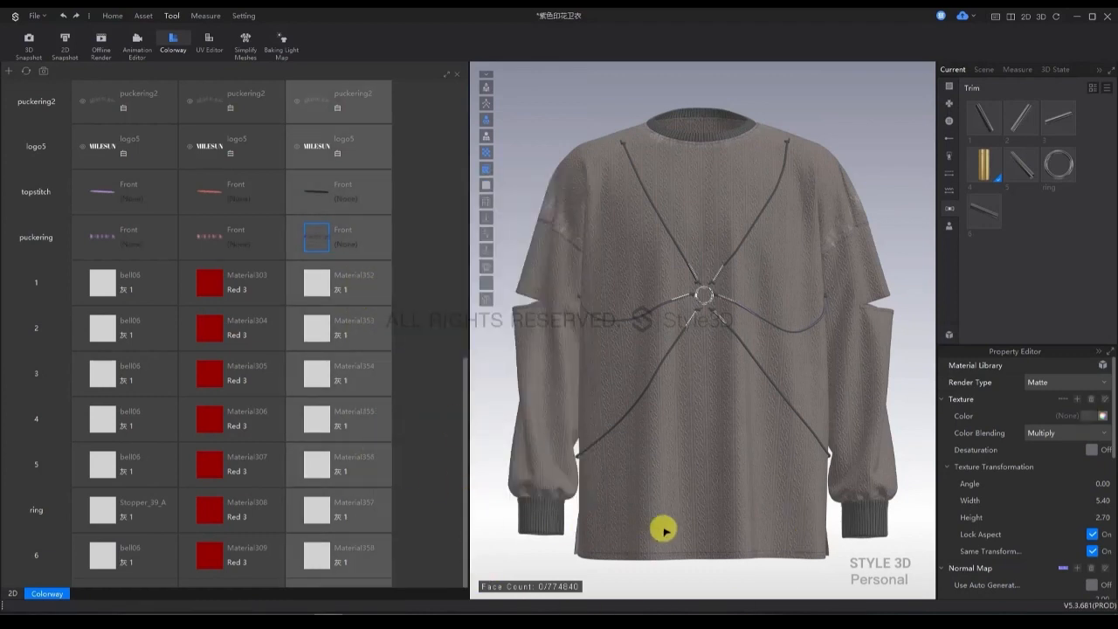
Refresh the preview images of all colorways and switch the garment to the first copied colorway.
scroll(296, 446, "up", 6)
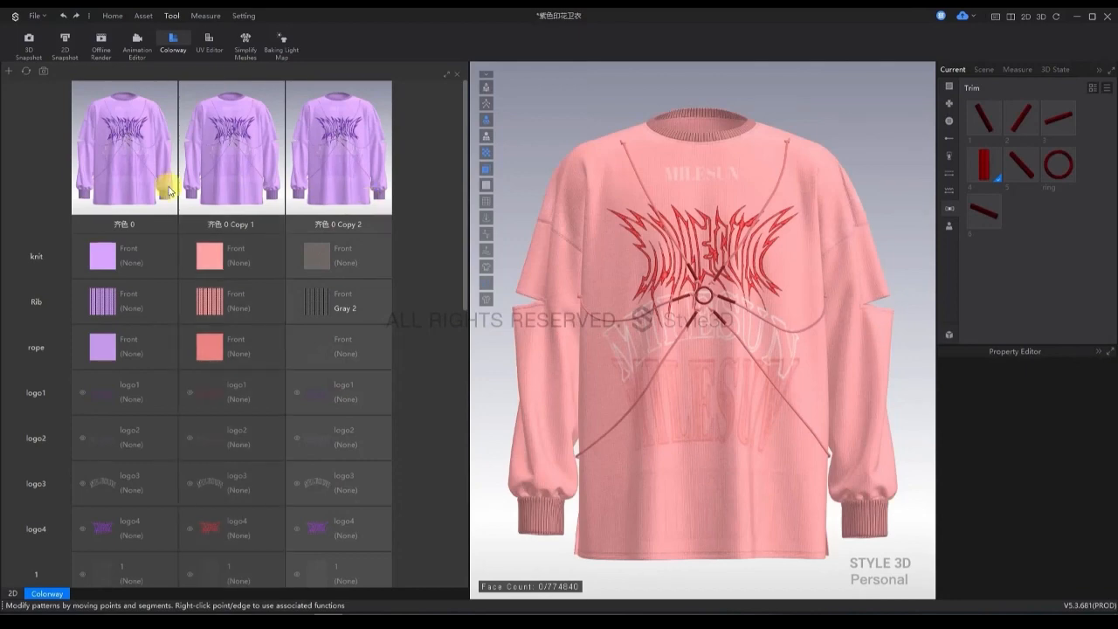
left_click(131, 187)
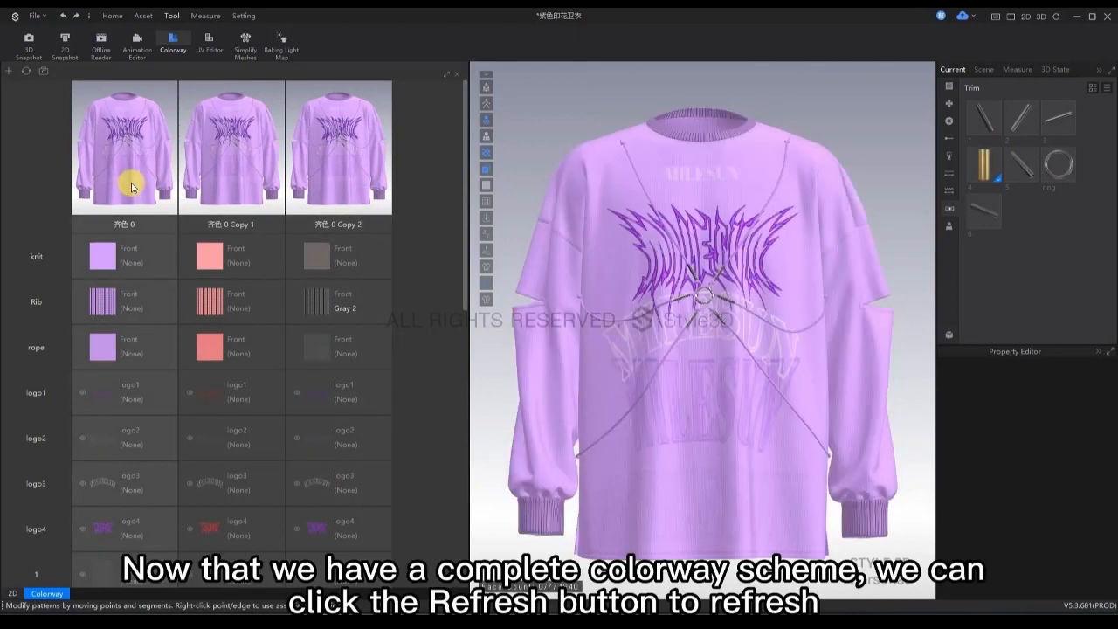
left_click(24, 71)
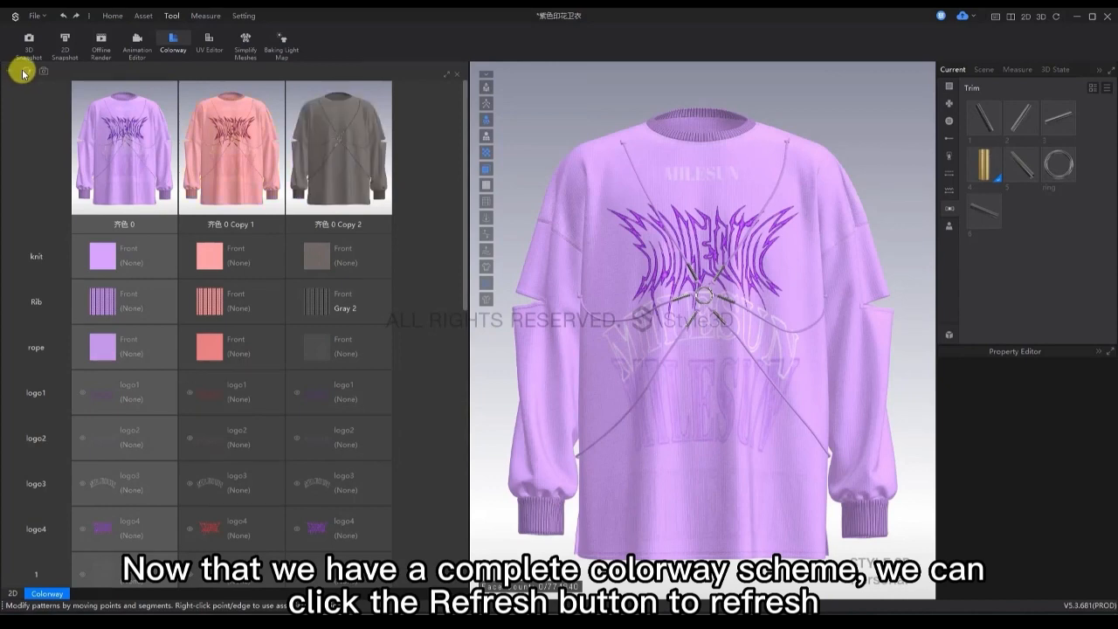
left_click(220, 159)
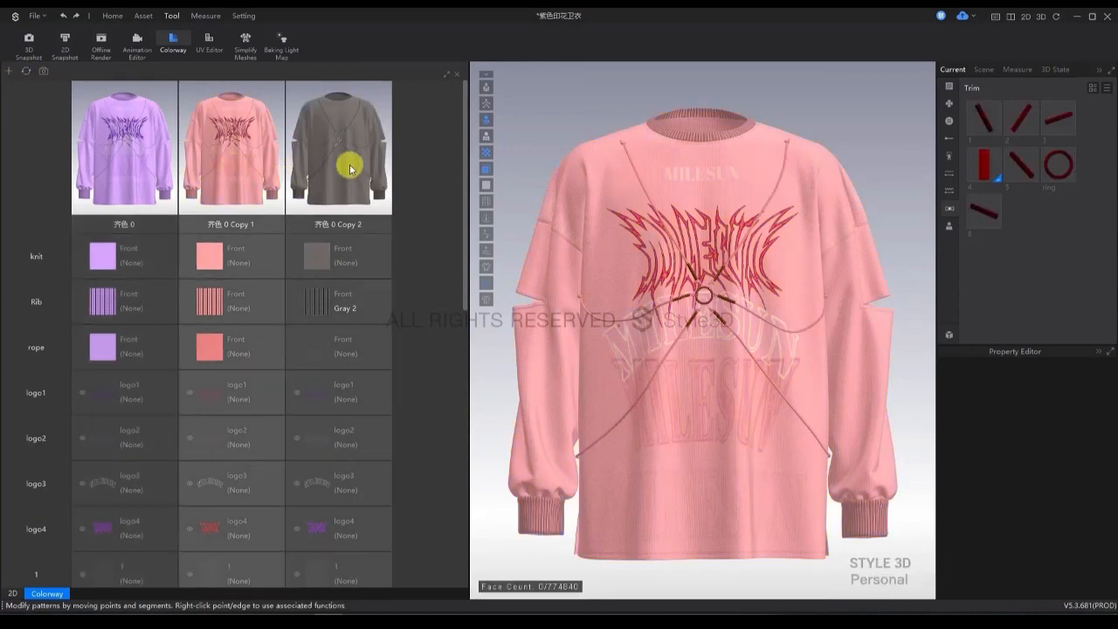
Switch the garment to the original purple colorway and include both copied colorways in the 3D snapshot image output.
left_click(150, 170)
left_click(354, 168)
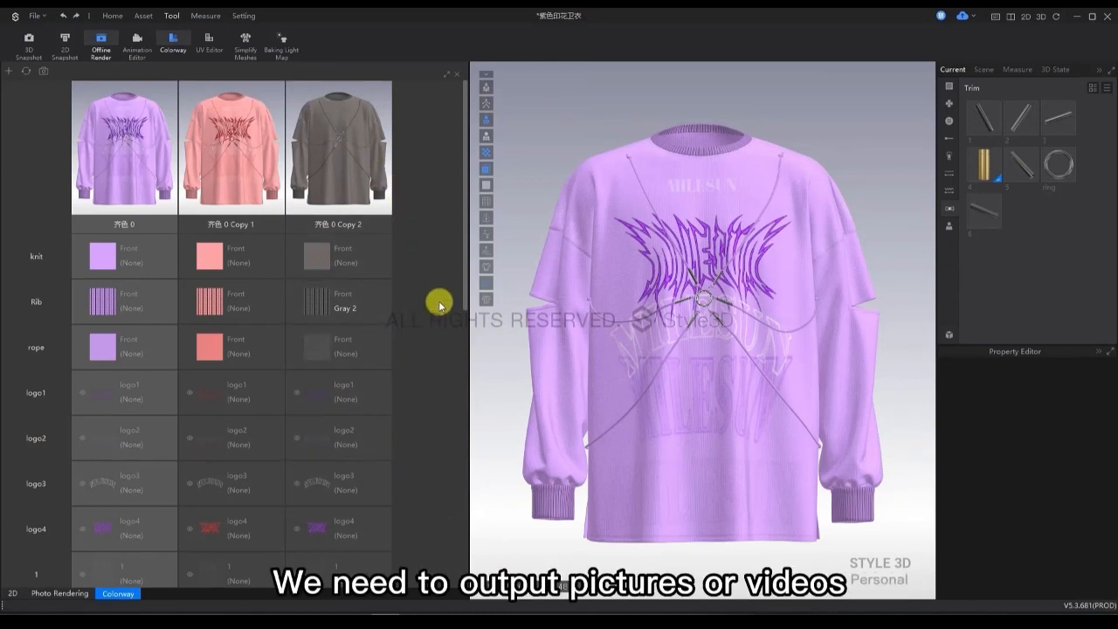
left_click(42, 72)
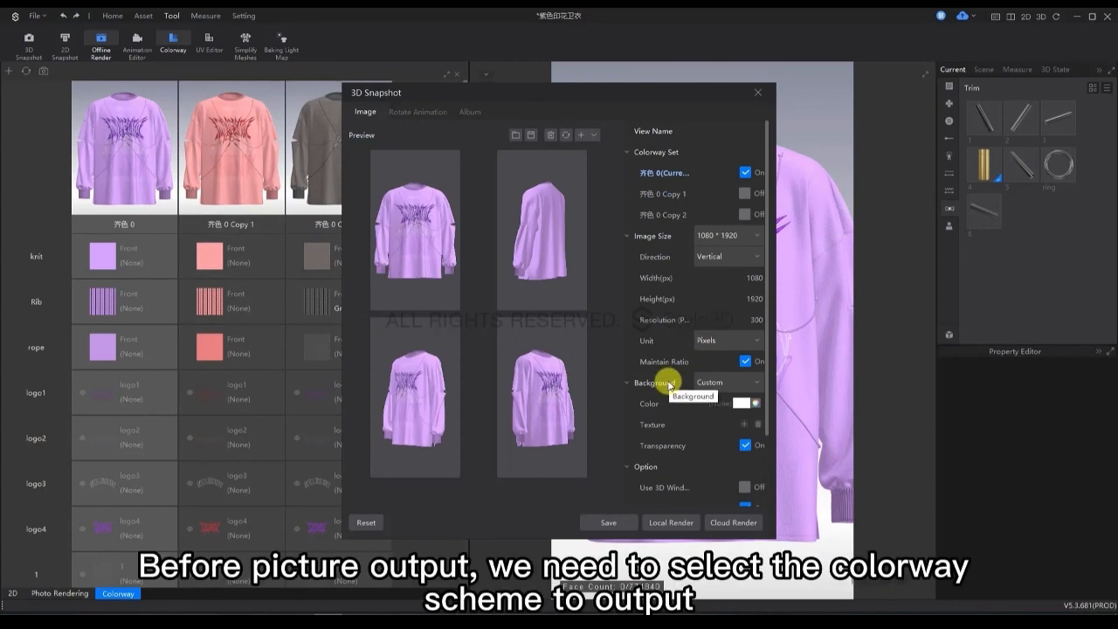
left_click(745, 194)
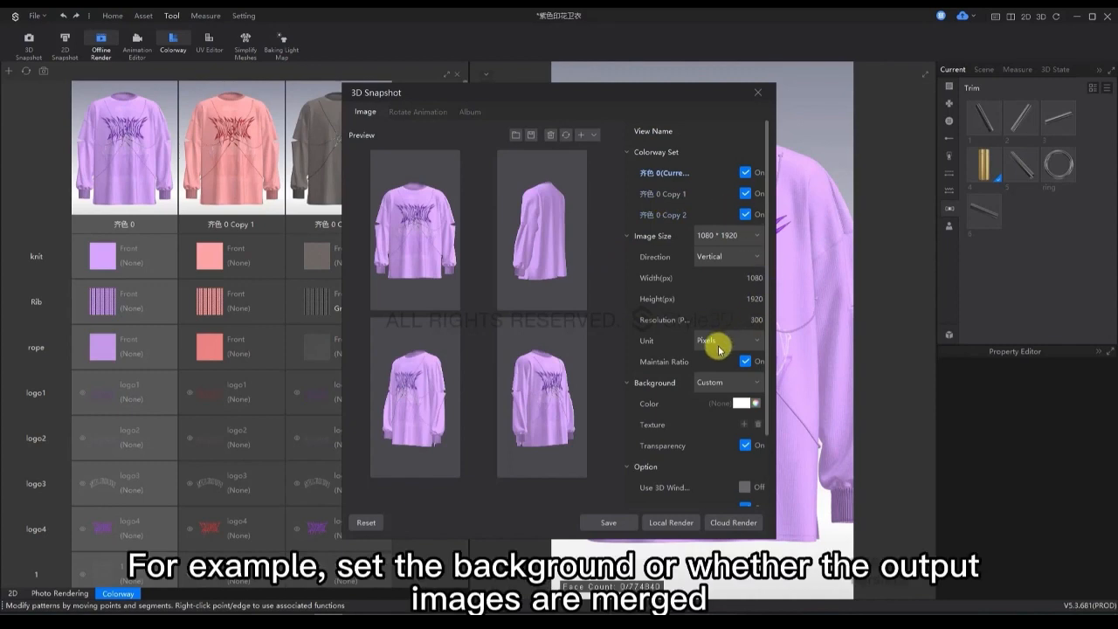
Set the custom text for naming the snapshot images to 123.
scroll(716, 349, "down", 3)
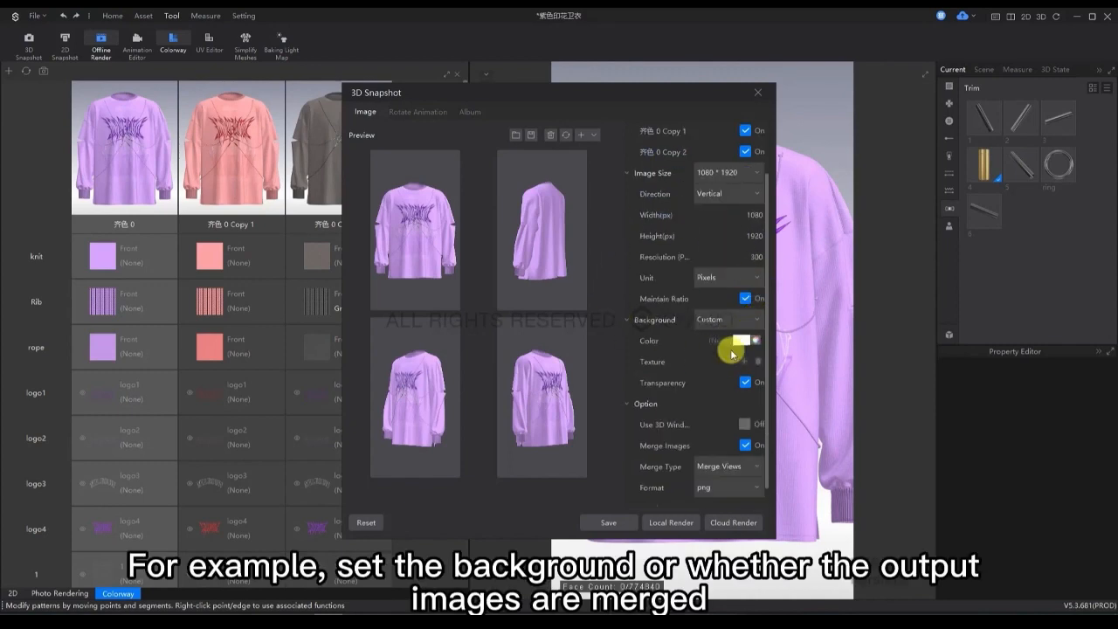
scroll(731, 350, "down", 1)
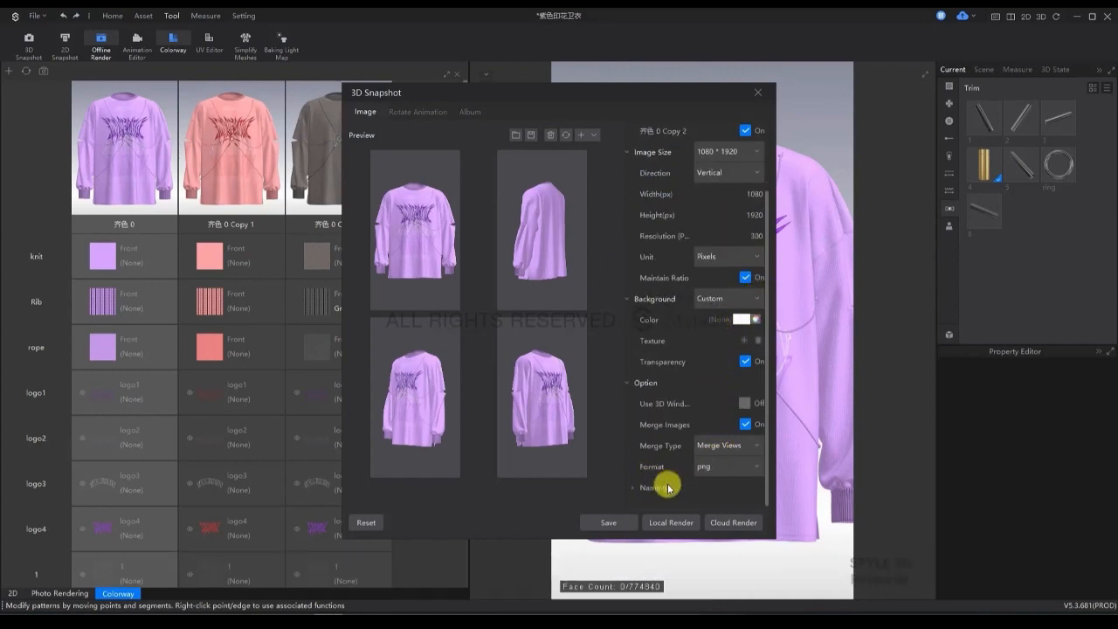
left_click(634, 489)
scroll(724, 474, "down", 5)
double_click(748, 449)
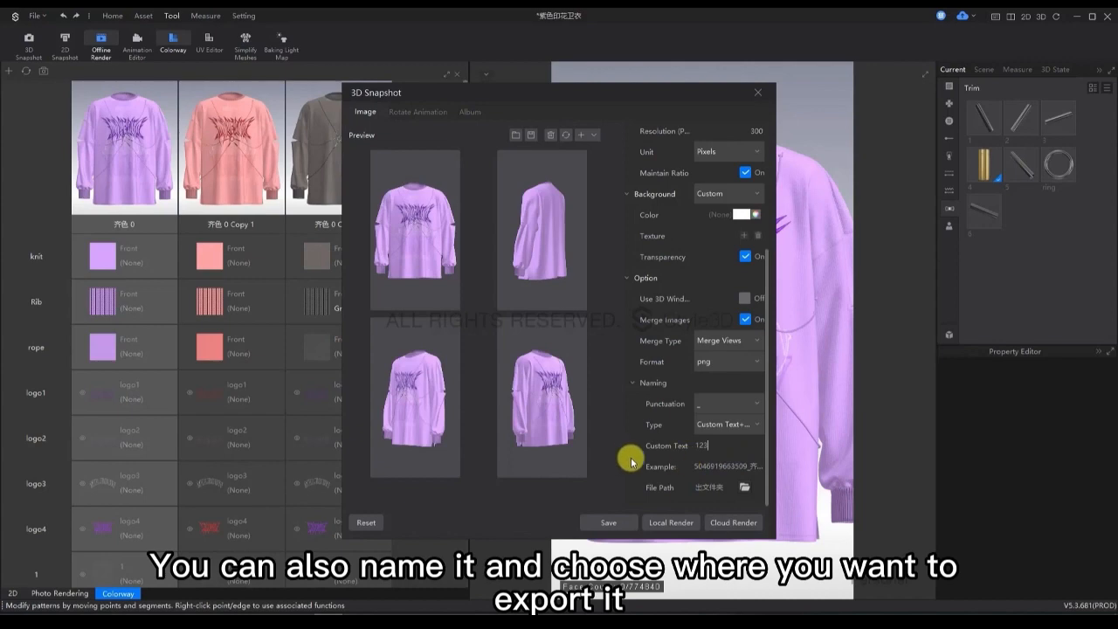
type("123")
Set the export folder to 齐色图片视频输出文件夹 and output the colorway images with Local Render.
left_click(744, 487)
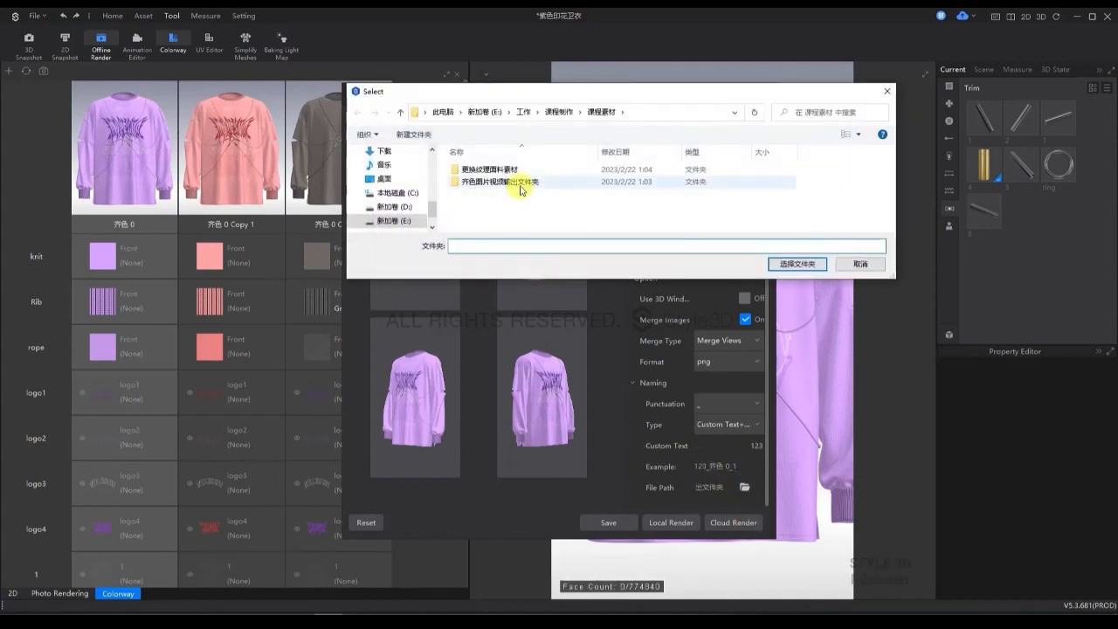
left_click(521, 183)
left_click(796, 264)
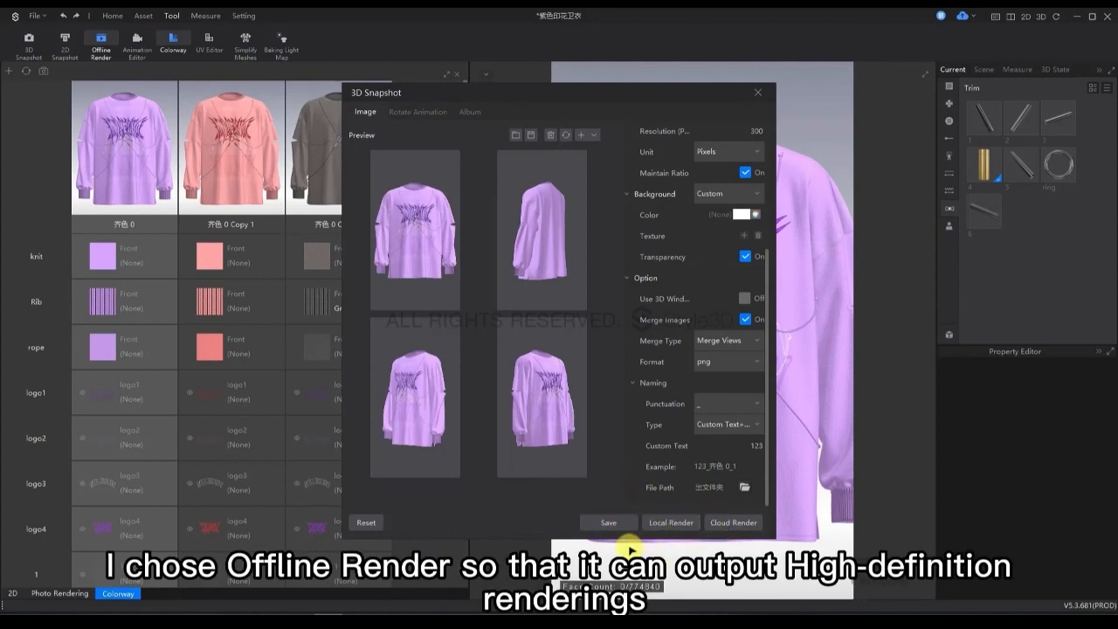
left_click(660, 525)
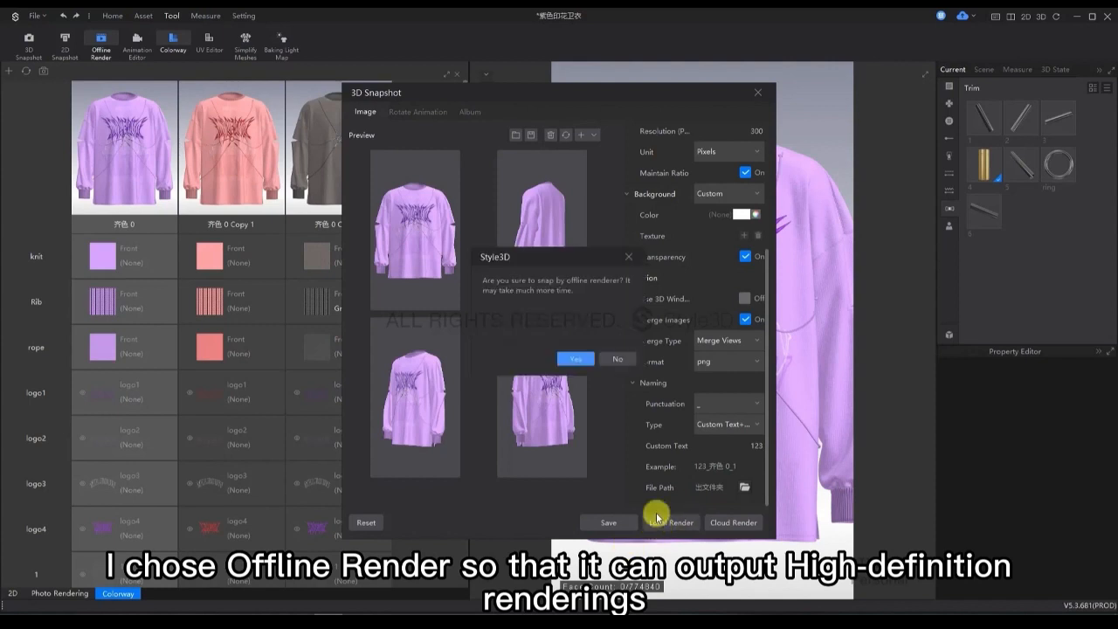
left_click(575, 359)
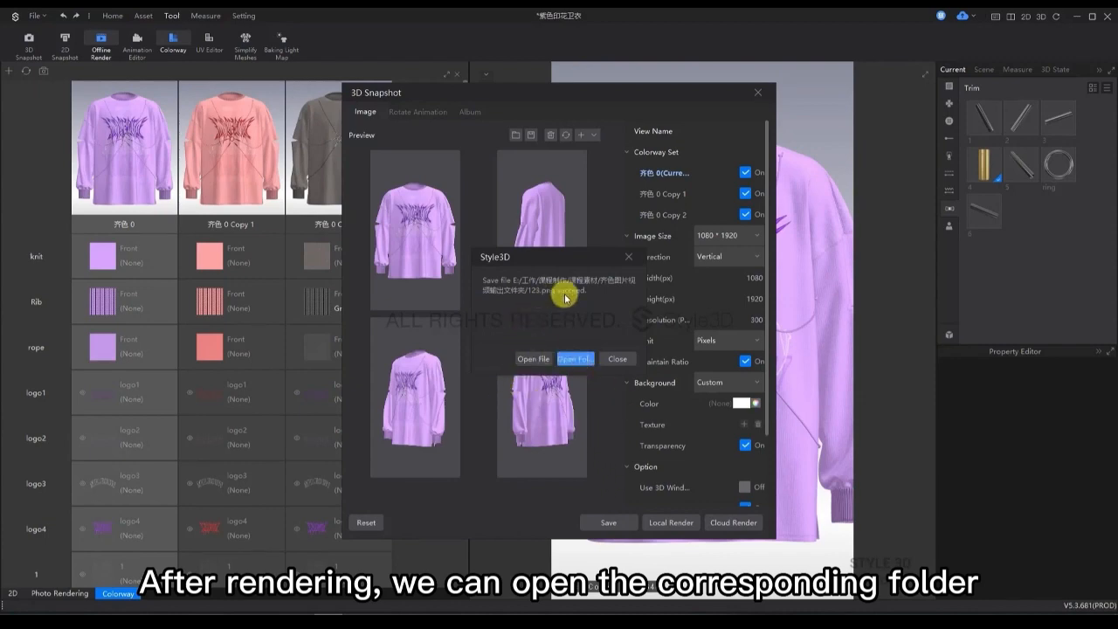
Open the output folder, view the rendered images of the colorways, and return to the 3D snapshot settings.
left_click(577, 360)
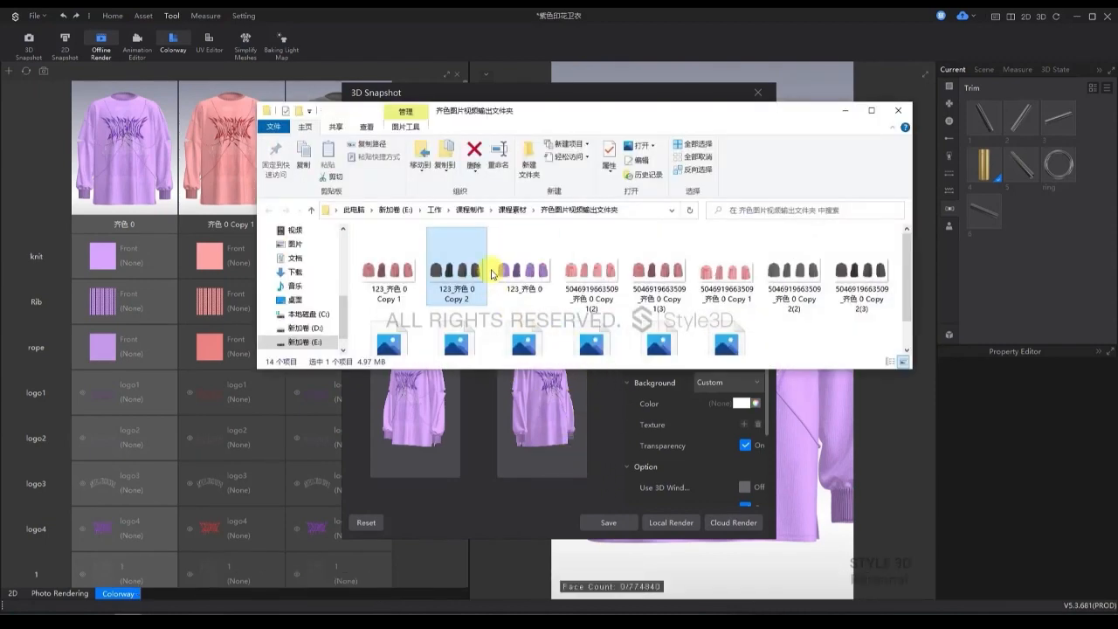
left_click(399, 286)
double_click(395, 288)
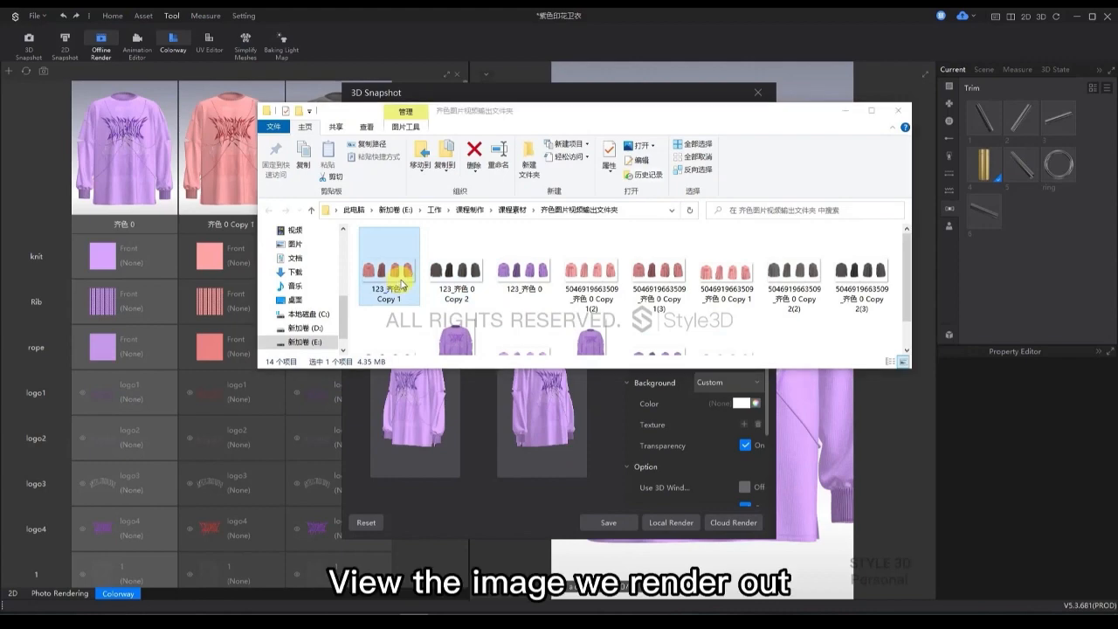
left_click(1066, 351)
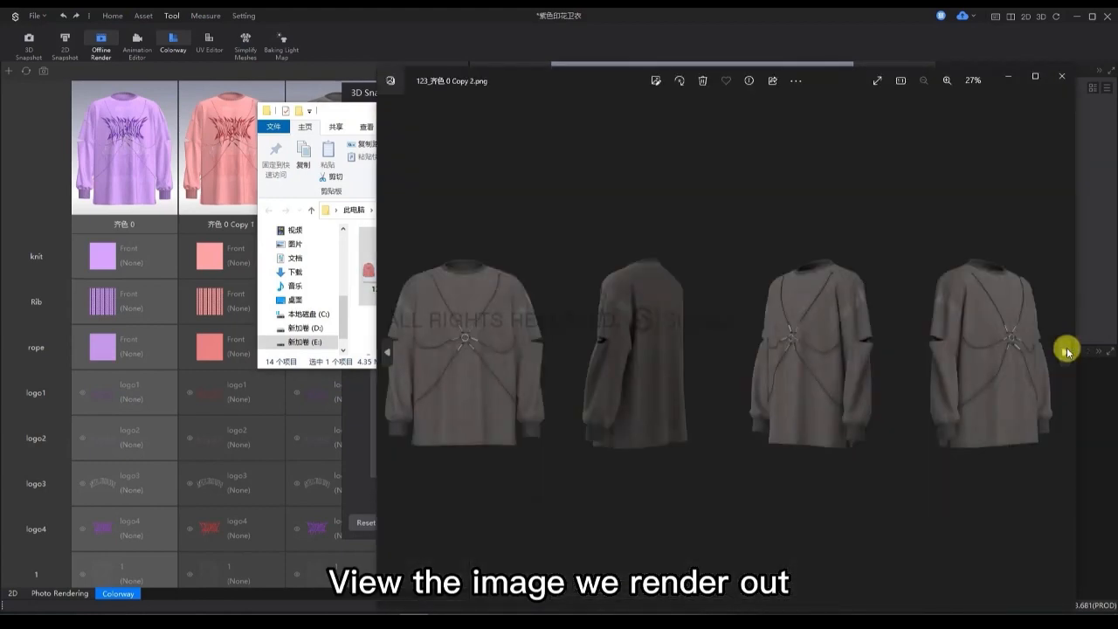
left_click(1067, 351)
left_click(1062, 76)
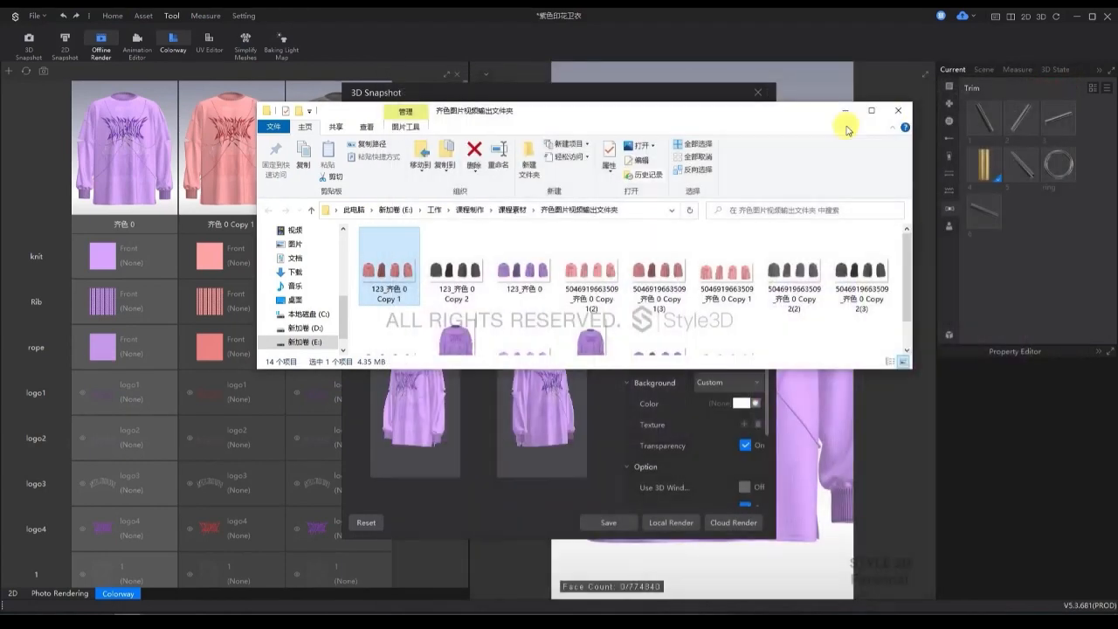
left_click(844, 111)
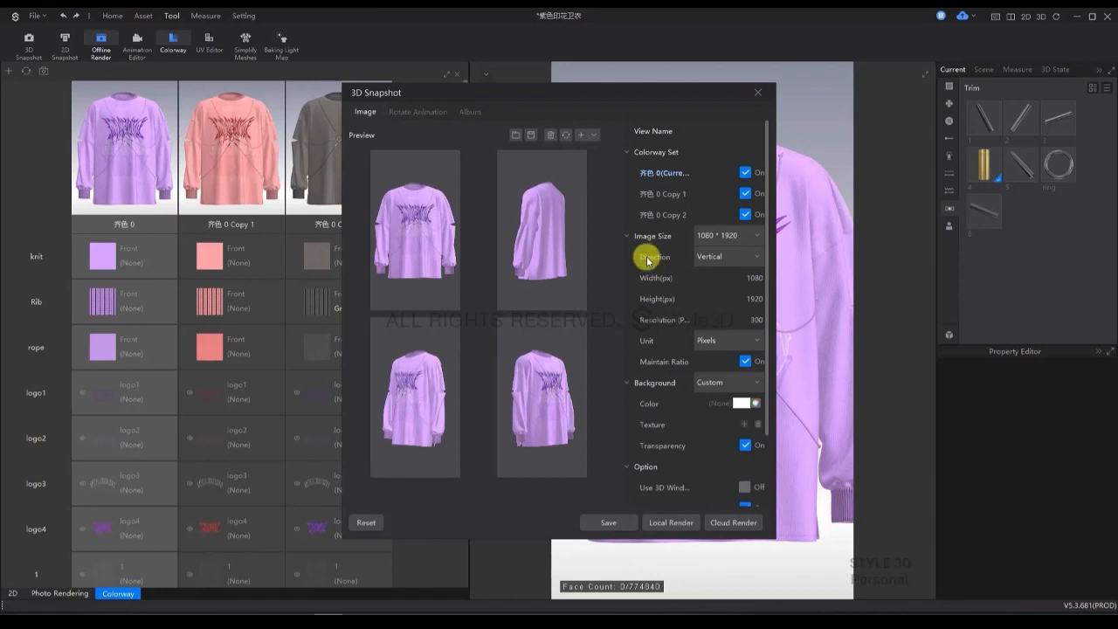
Include both copied colorways in the rotate animation and save the rotation videos without rendering.
left_click(417, 112)
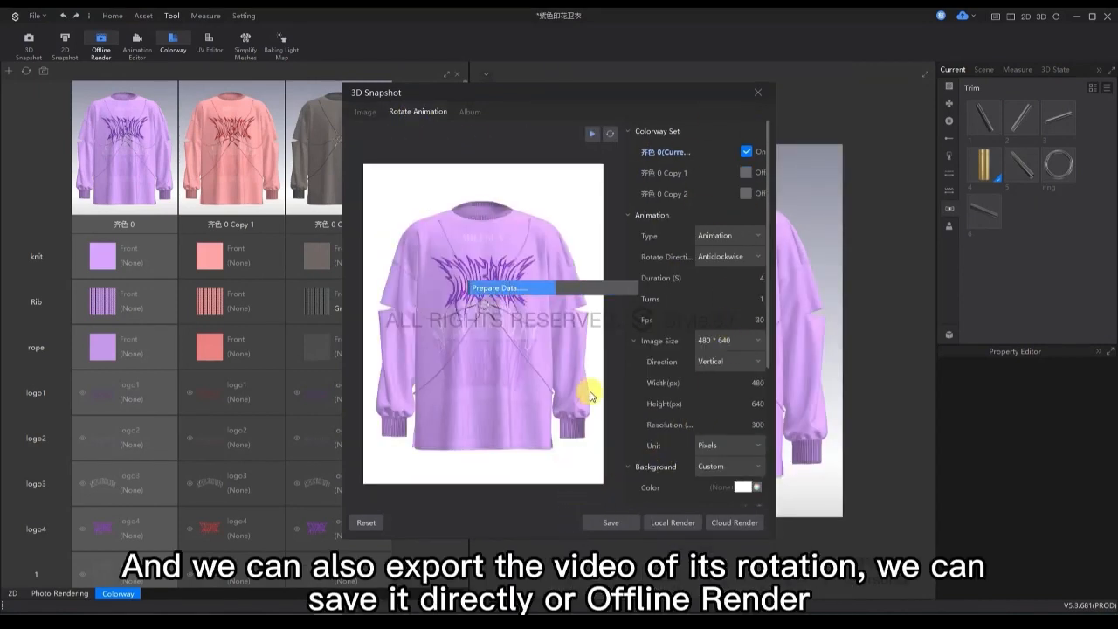
scroll(635, 330, "down", 3)
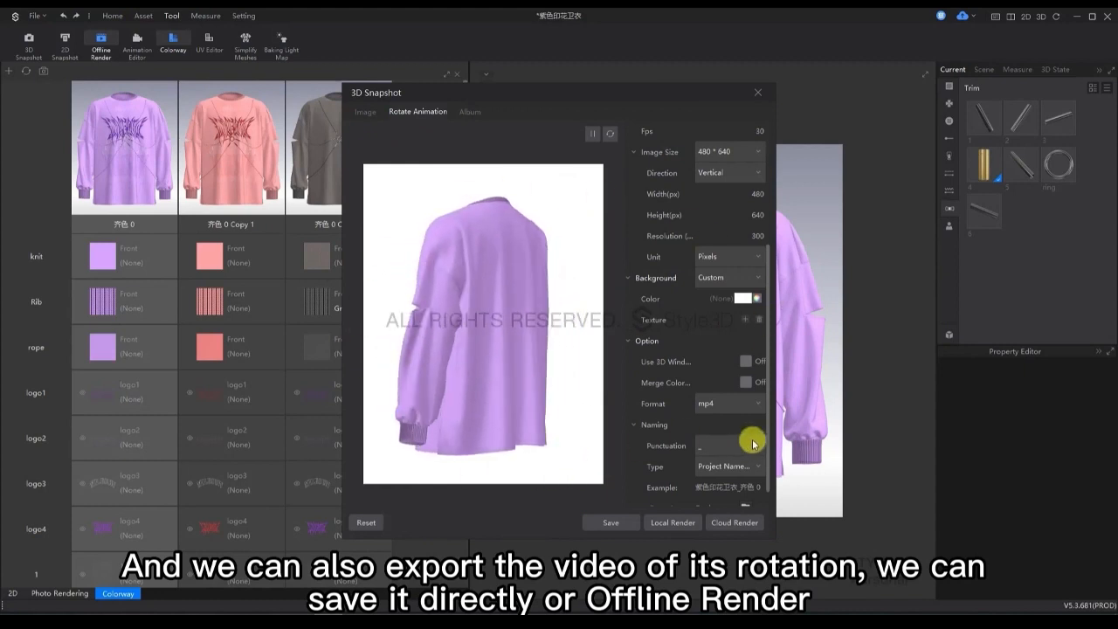
scroll(751, 437, "up", 3)
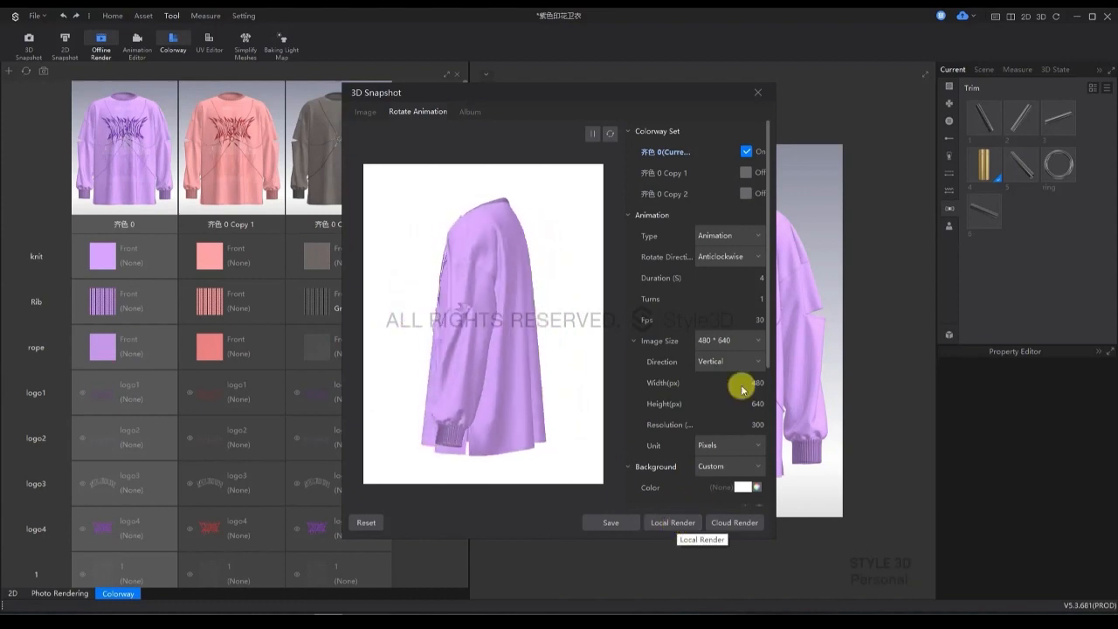
left_click(746, 172)
left_click(745, 194)
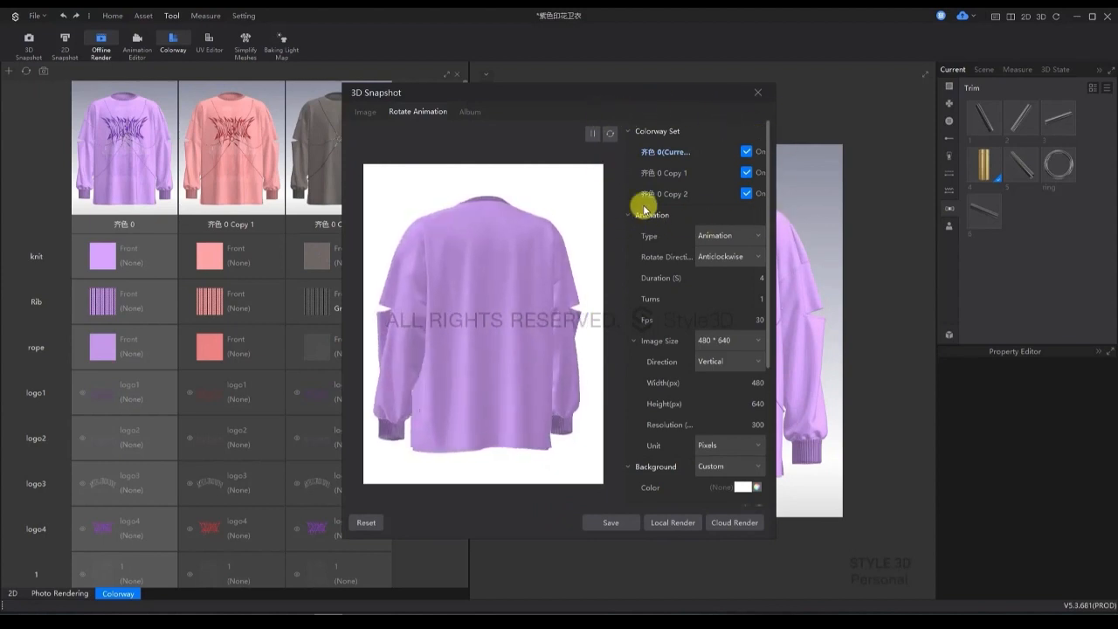
left_click(609, 524)
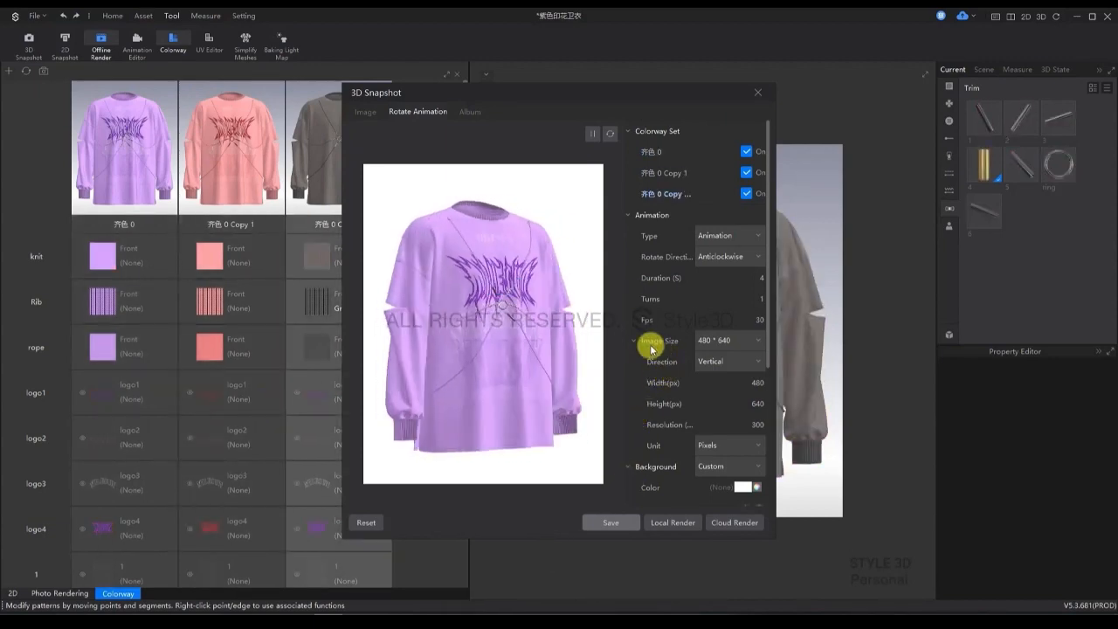
Open the folder with the saved rotation videos and play the video of the second copied colorway.
left_click(577, 359)
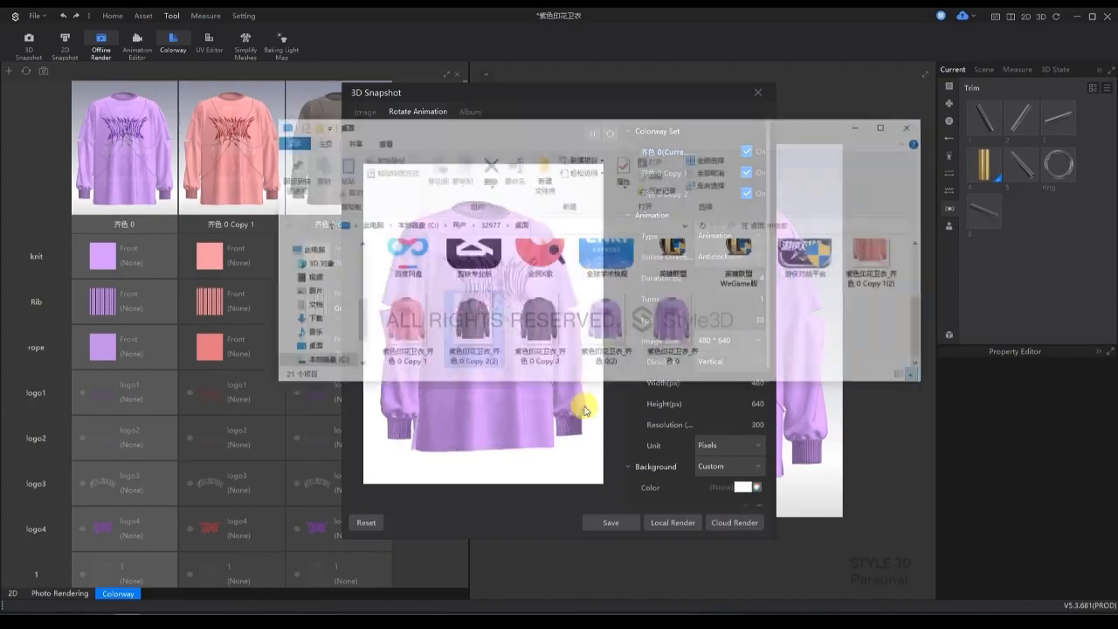
double_click(477, 333)
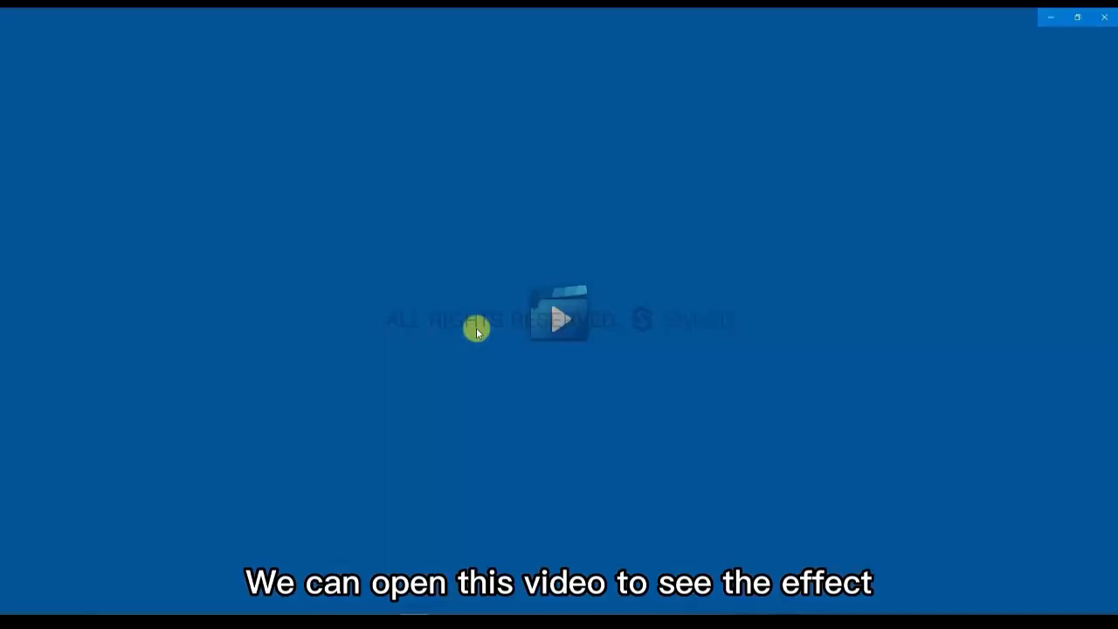
left_click(1112, 329)
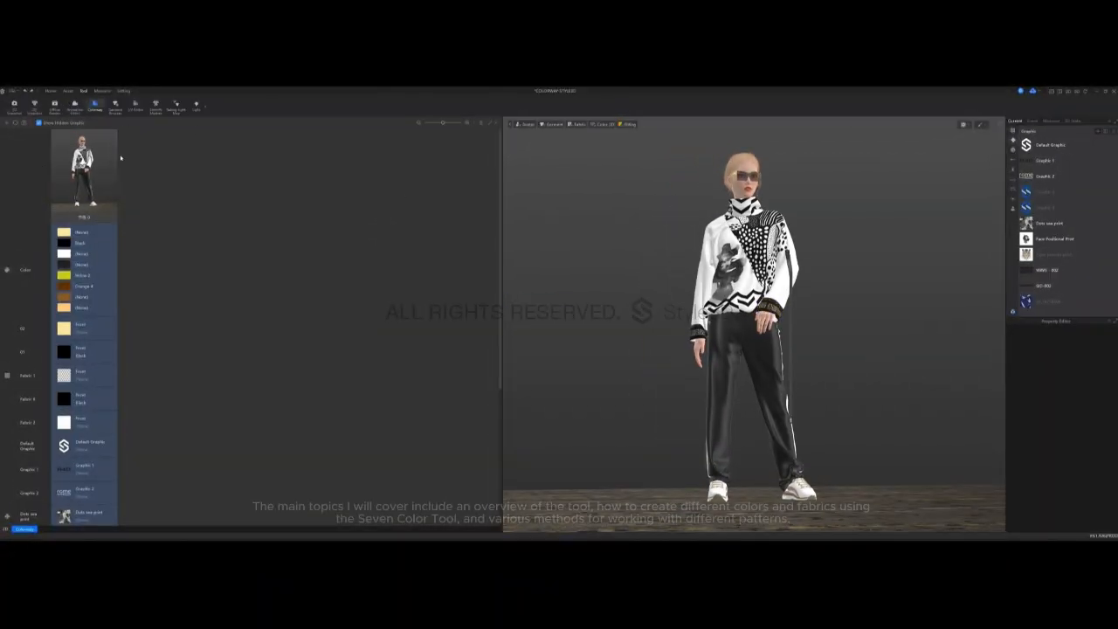
Add a copy of the outfit's colorway and make the copy the active colorway.
left_click(8, 123)
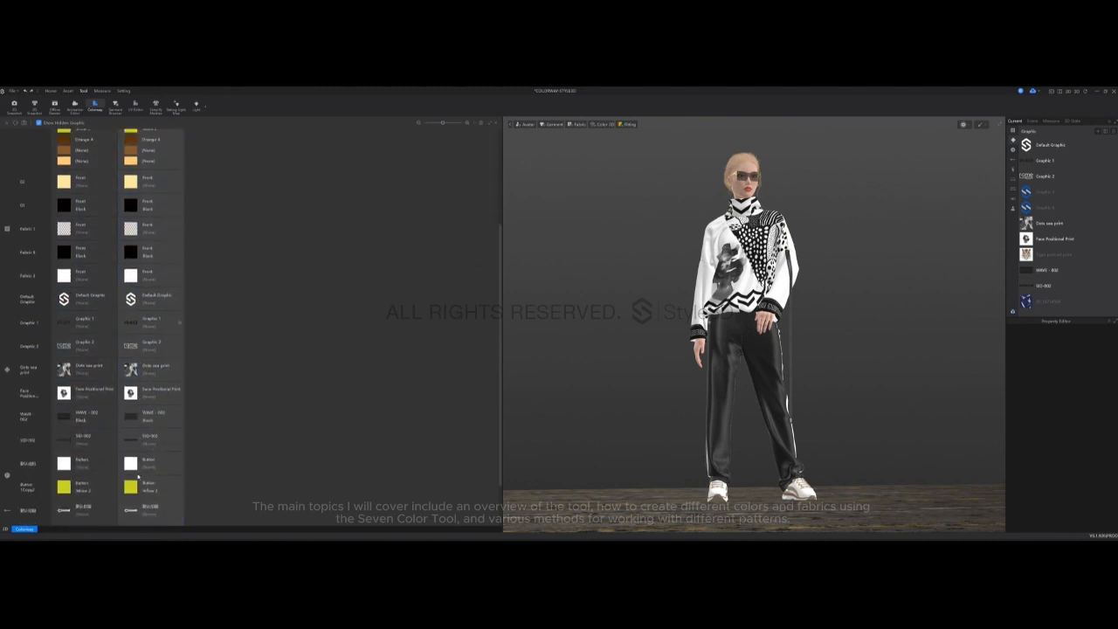
scroll(163, 323, "down", 2)
scroll(159, 332, "down", 5)
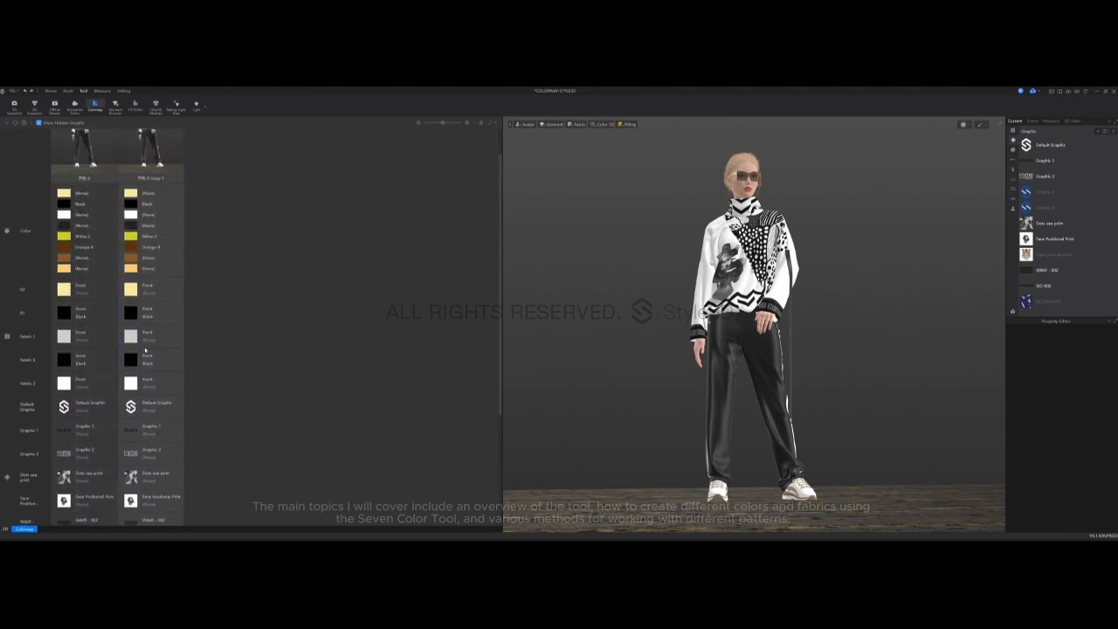
left_click(146, 352)
Change the white sweater fabric, Fabric 2, to a light cream color in the copied colorway.
left_click(1013, 130)
left_click(1048, 151)
left_click(1044, 207)
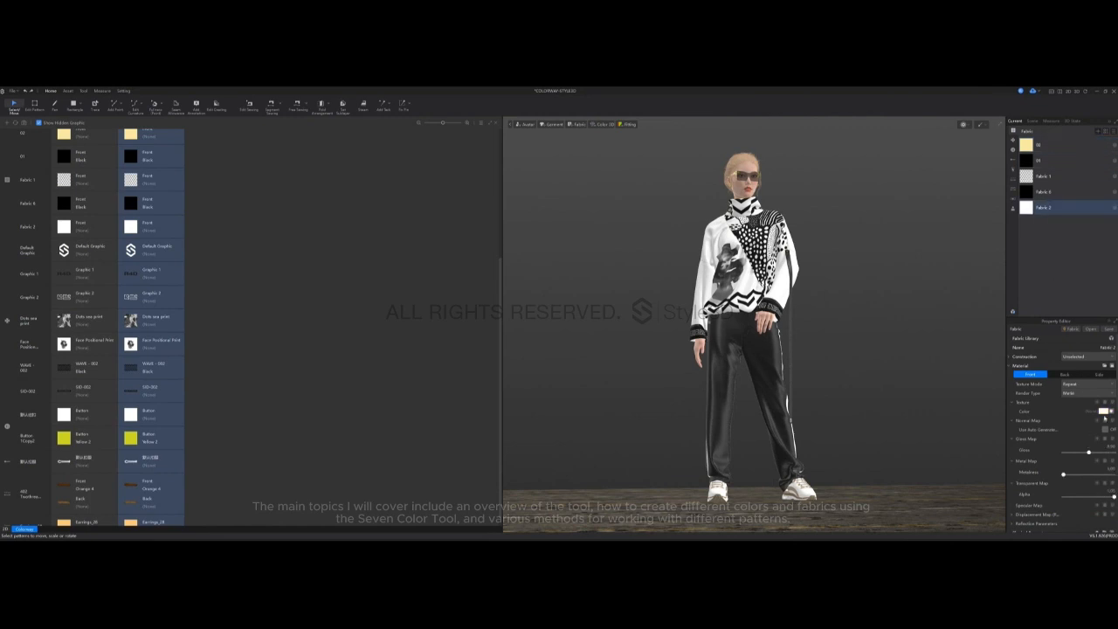
left_click(1106, 411)
left_click(539, 382)
left_click(501, 391)
left_click(506, 418)
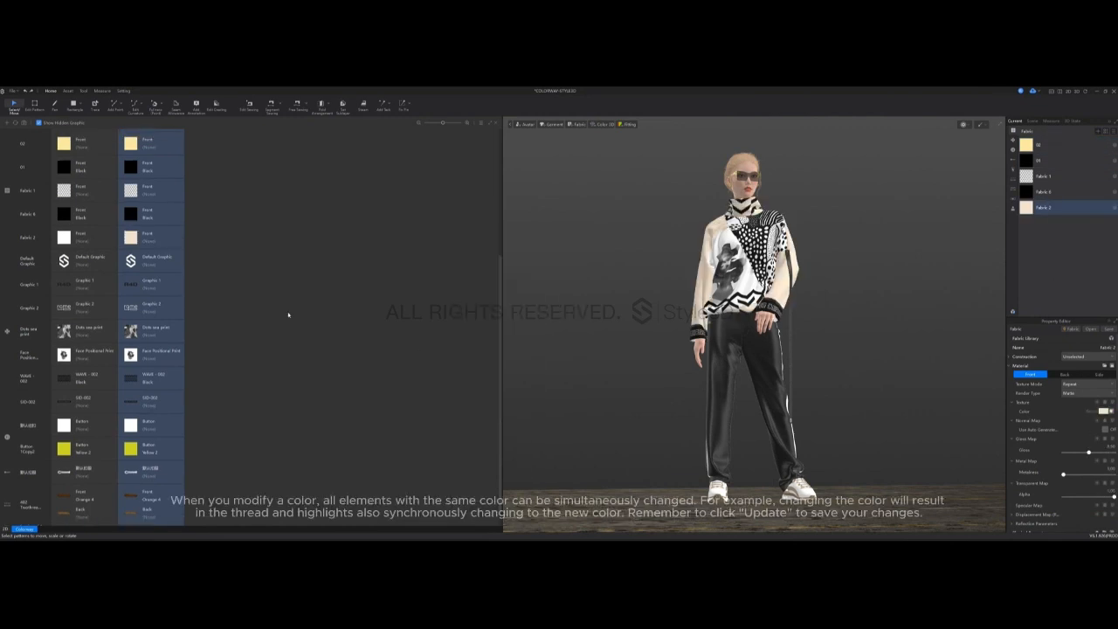
Hide the Face Positional Print graphic on the sweater in the copied colorway.
left_click(736, 278)
left_click(180, 355)
left_click(648, 245)
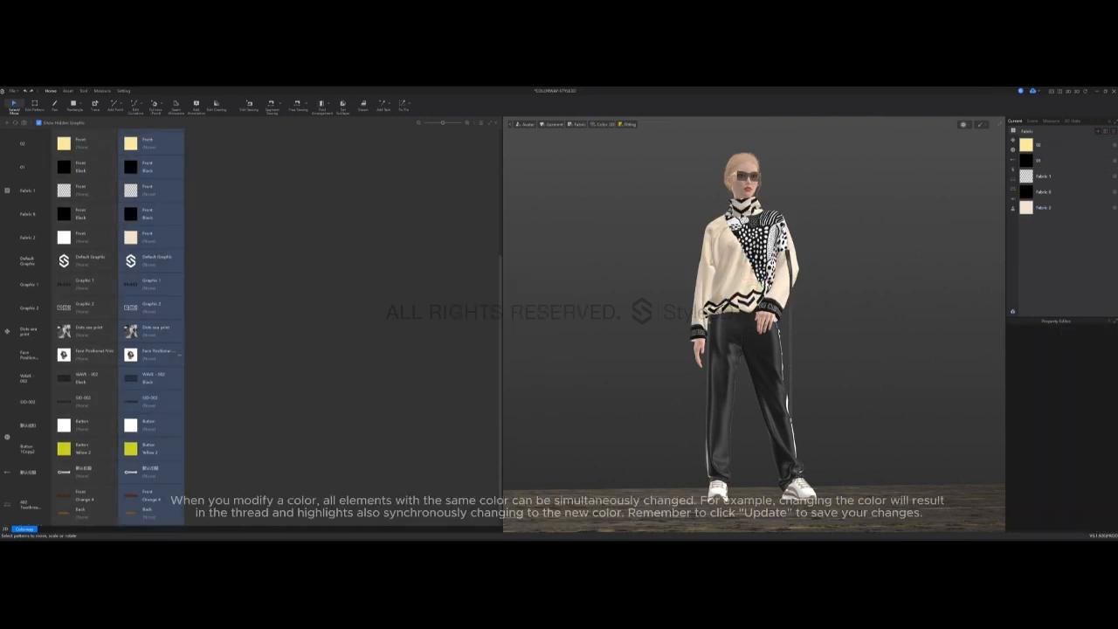
Delete the WAVE - 002 graphic from the sweater's turtleneck collar.
left_click(742, 210)
left_click(170, 325)
left_click(743, 208)
left_click(68, 91)
left_click(58, 105)
left_click(742, 210)
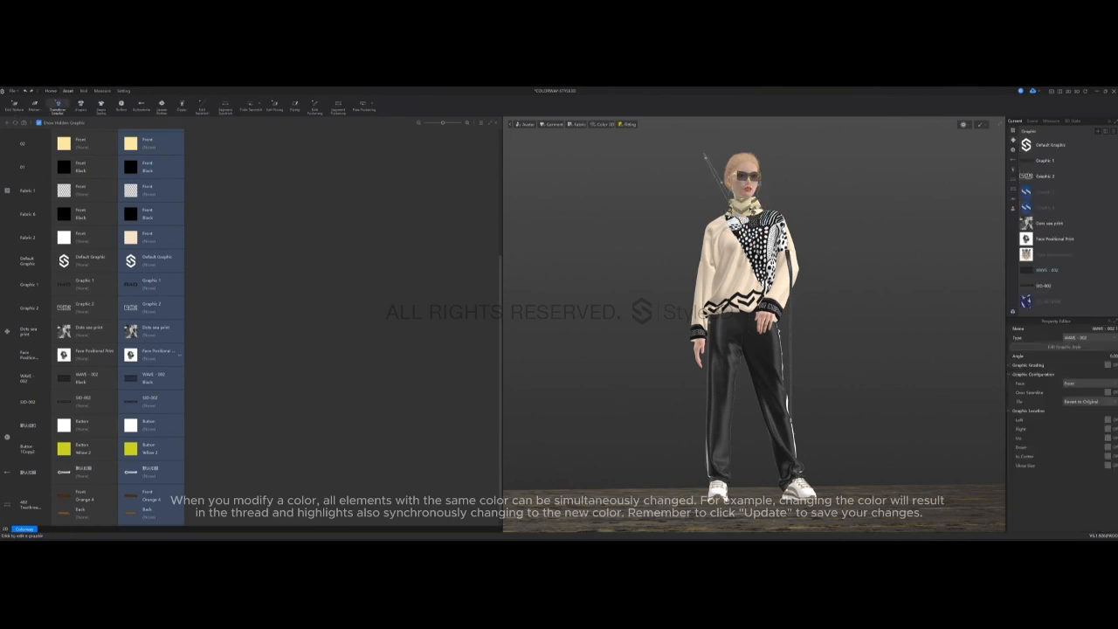
key("Delete")
Desaturate the dotted print graphic on the sweater's chest and recolor it beige in the copied colorway.
left_click(772, 248)
left_click(1049, 224)
left_click(132, 332)
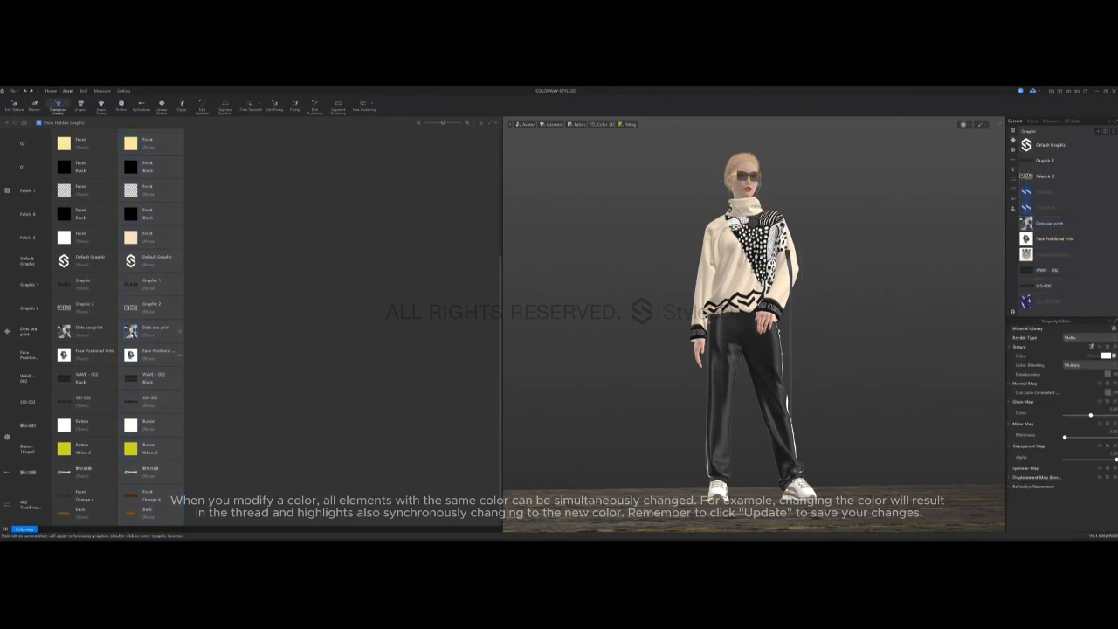
left_click(1108, 375)
left_click(1106, 356)
left_click(507, 383)
left_click(507, 418)
Recolor the WAVE - 002 zigzag graphic at the sweater hem to a muted beige in the copied colorway.
left_click(757, 299)
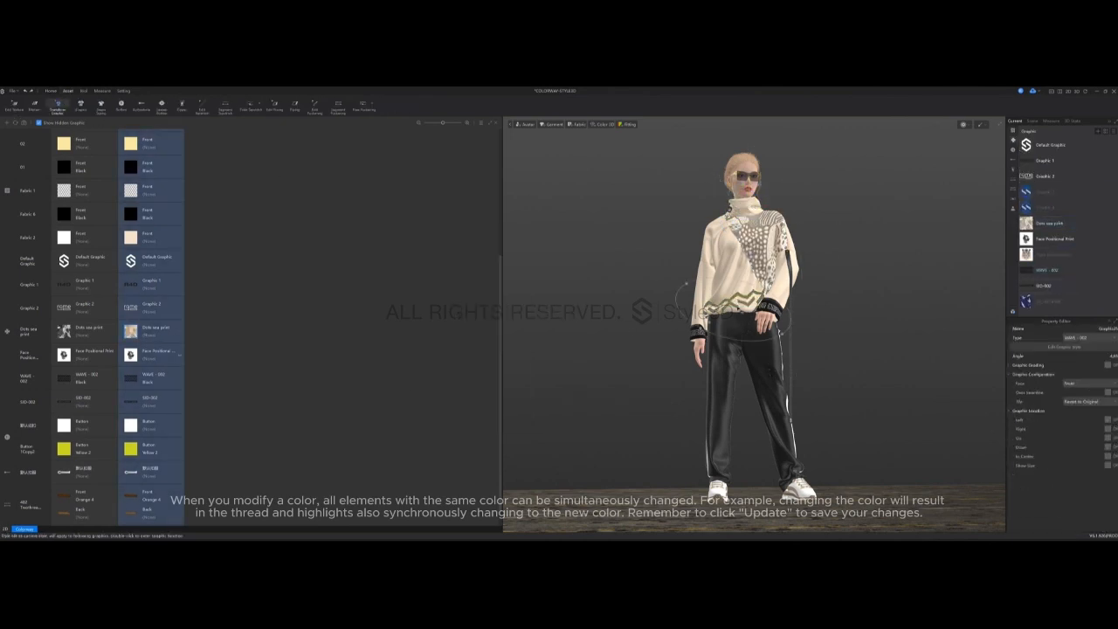
left_click(1062, 274)
left_click(131, 378)
left_click(1083, 365)
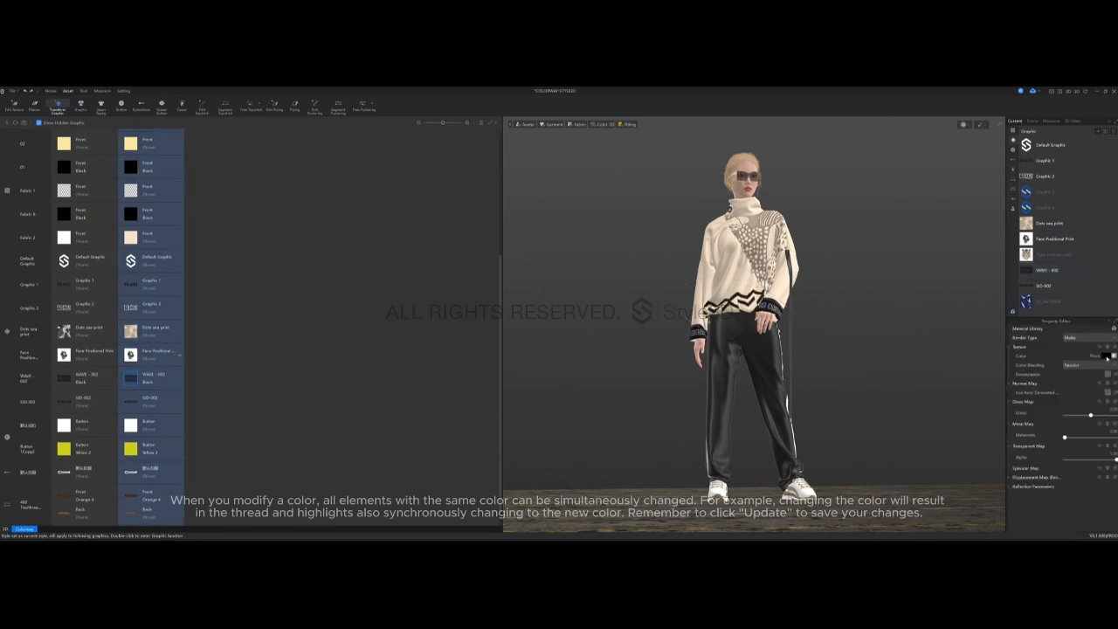
left_click(1107, 357)
left_click(500, 390)
left_click(473, 266)
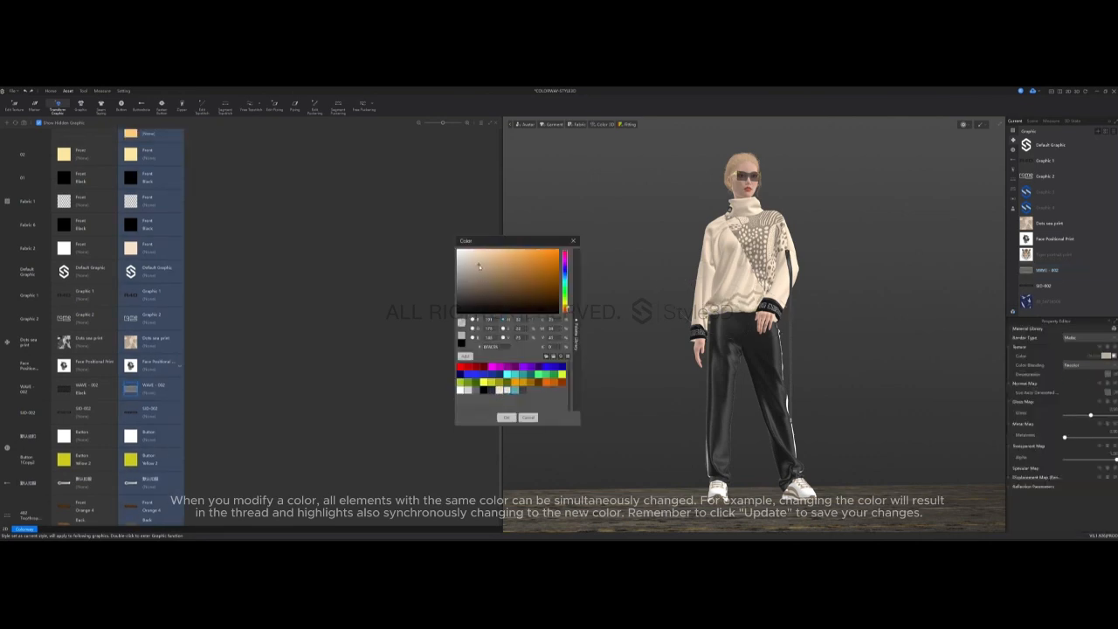
left_click(506, 417)
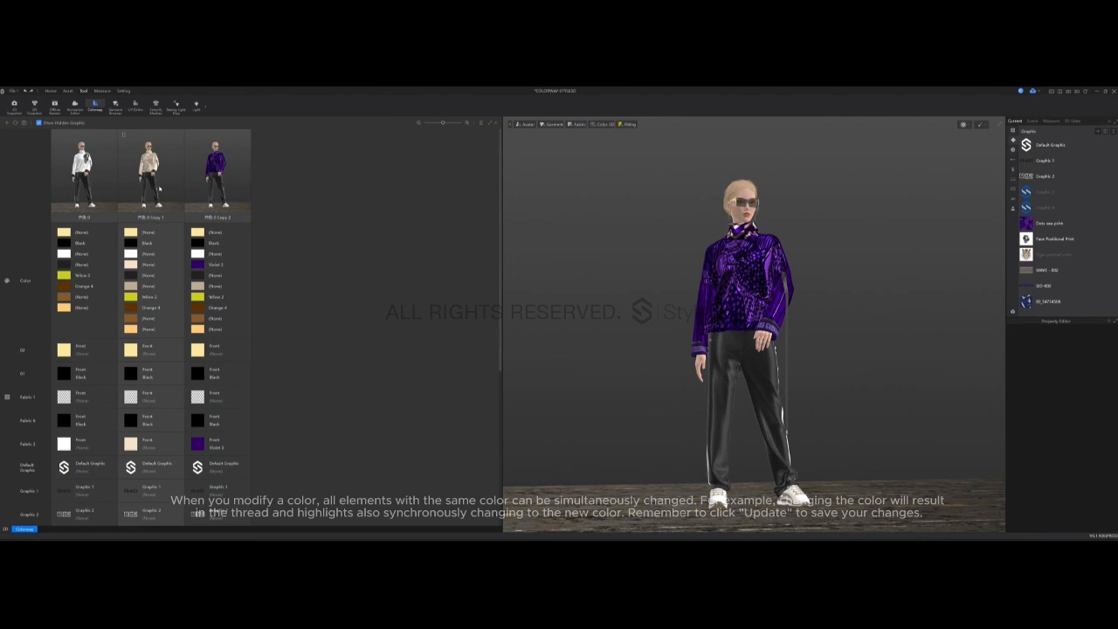
Compare the original white colorway with the beige copied colorway on the avatar.
left_click(116, 184)
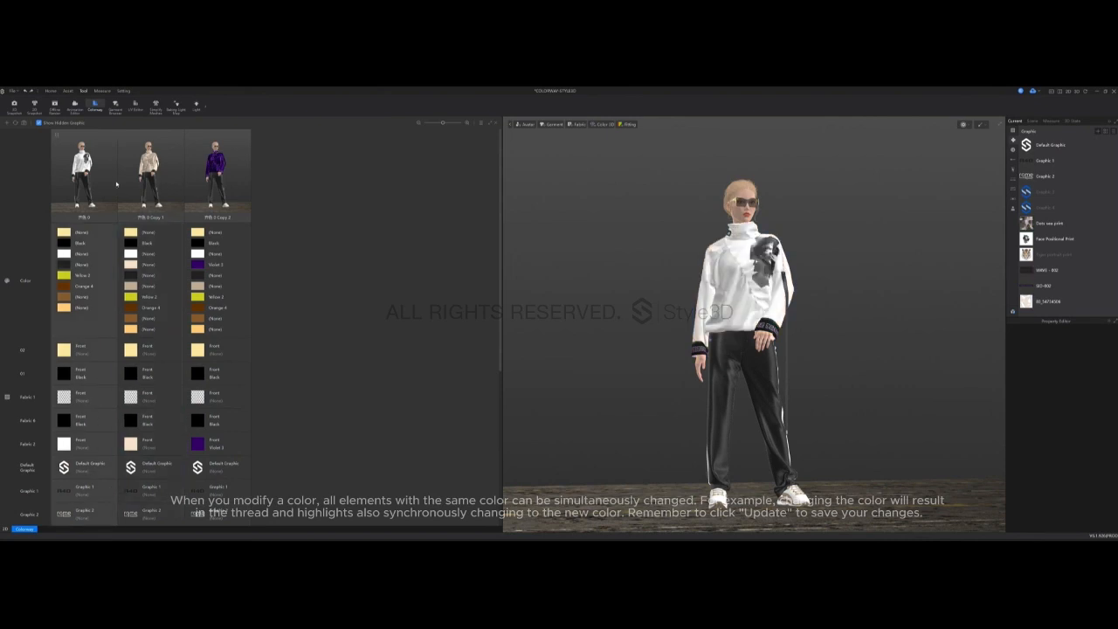
left_click(151, 175)
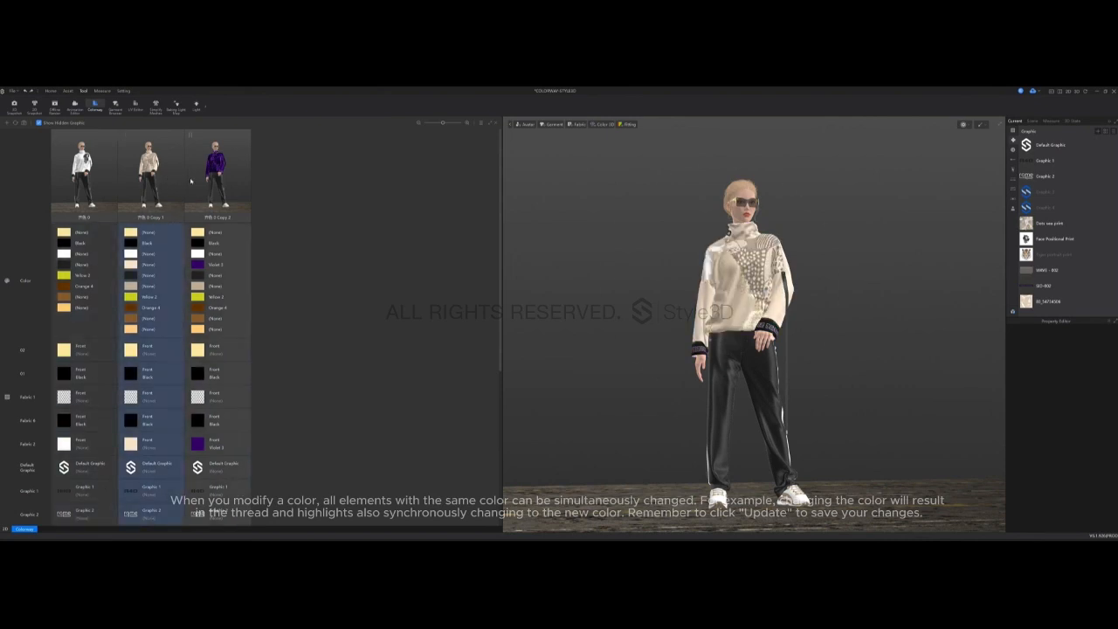
Compare the white, beige and violet colorways on the avatar, returning to the beige copied colorway.
left_click(110, 180)
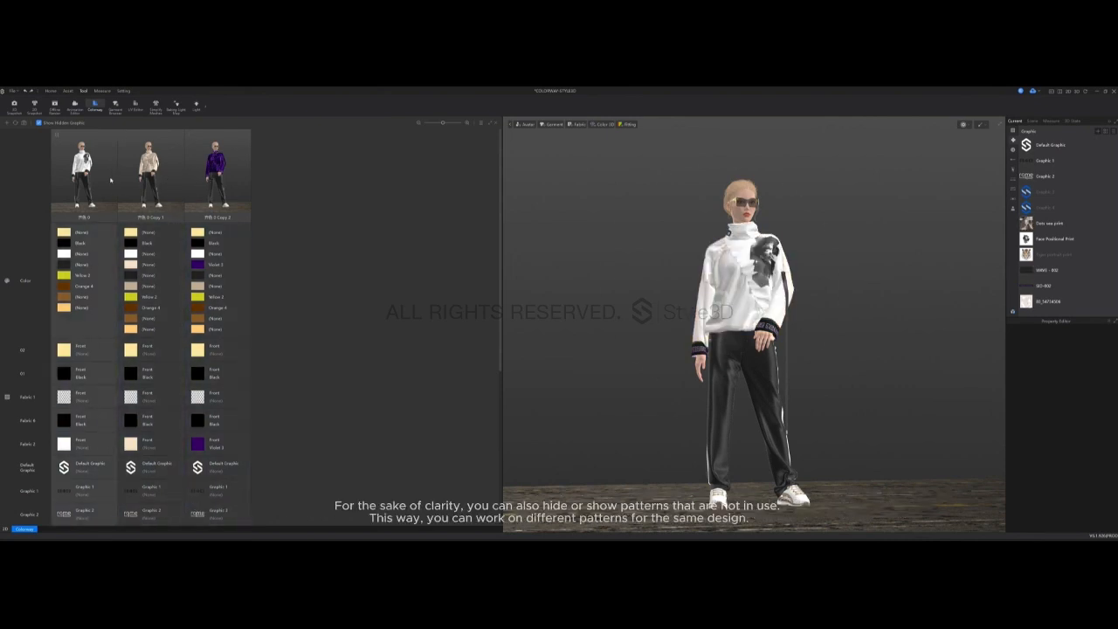
left_click(151, 179)
left_click(210, 180)
left_click(151, 179)
left_click(734, 280)
left_click(799, 260)
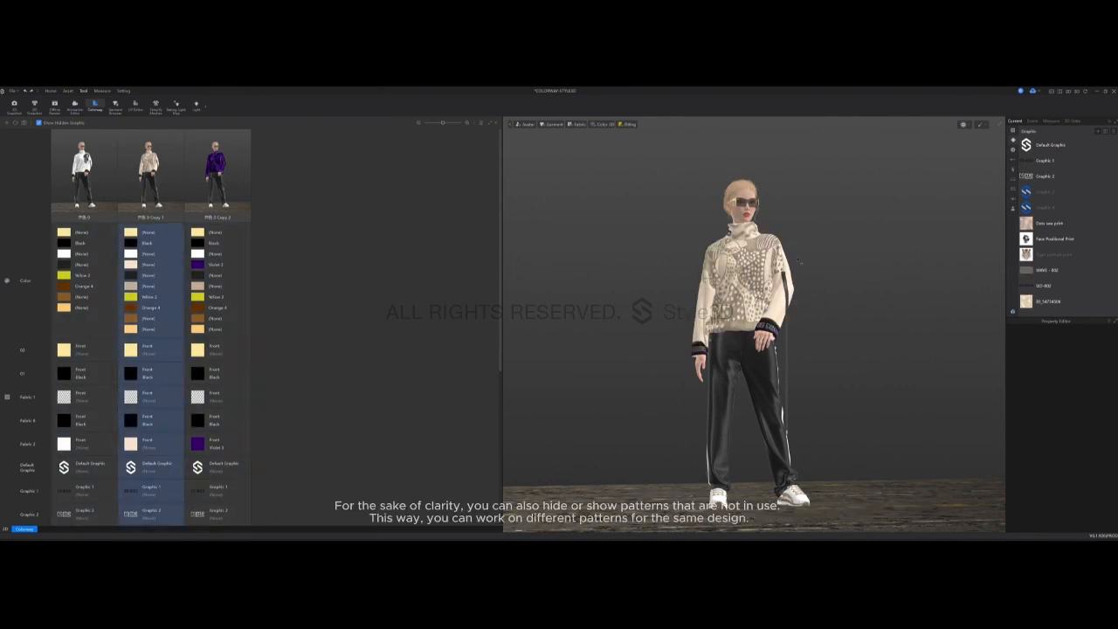
Hide the dotted print graphic on the sweater in the beige copied colorway and show it again.
scroll(144, 390, "down", 3)
left_click(180, 402)
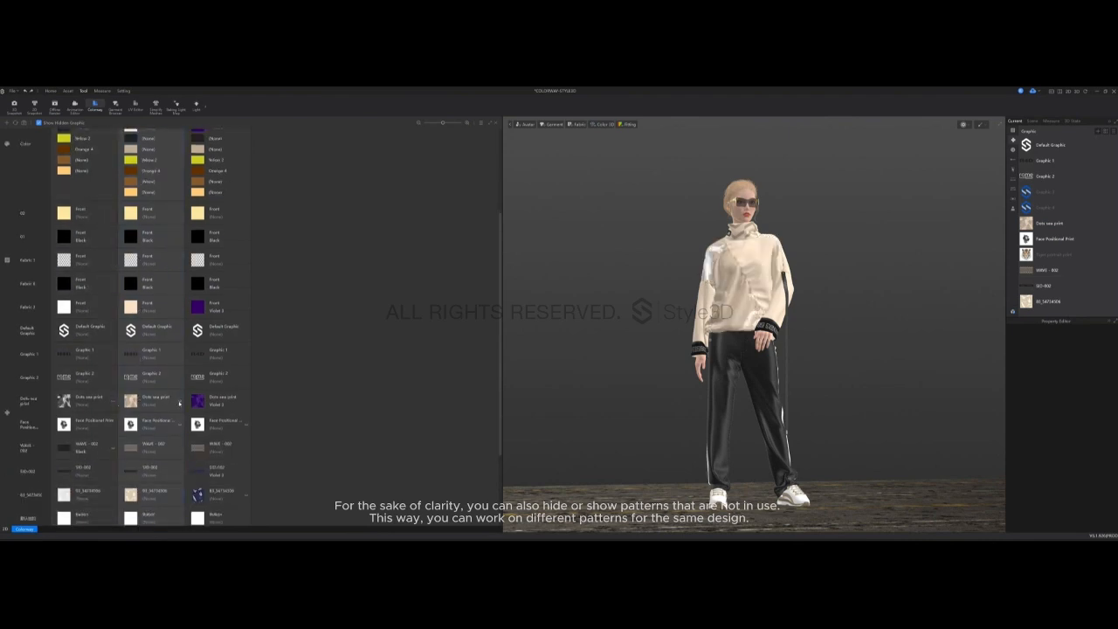
left_click(180, 403)
scroll(180, 443, "down", 1)
scroll(181, 443, "up", 4)
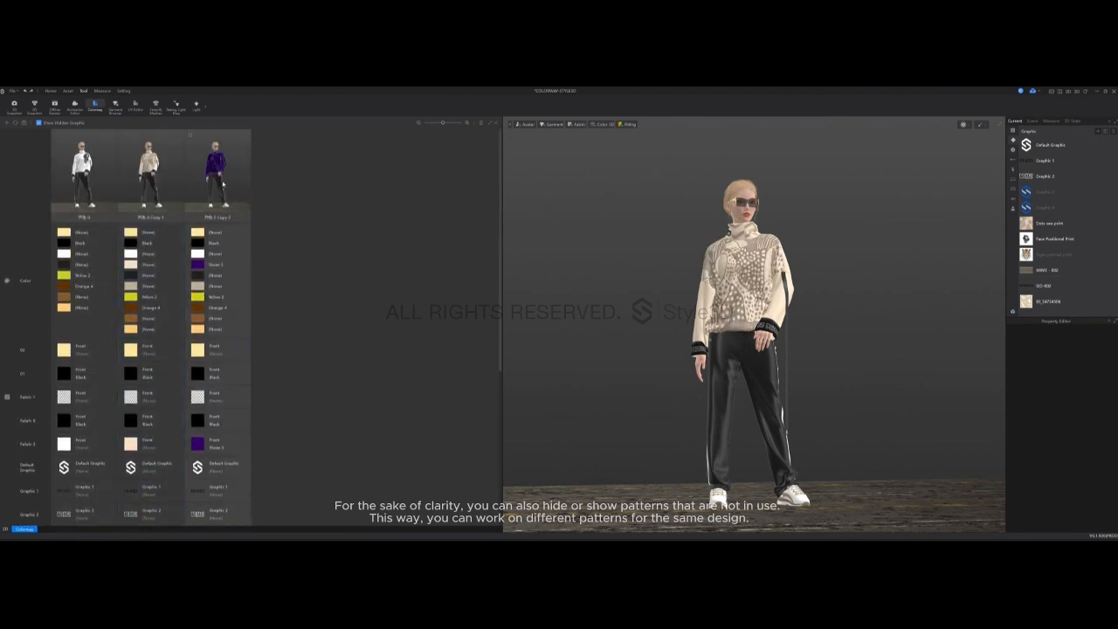
left_click(100, 181)
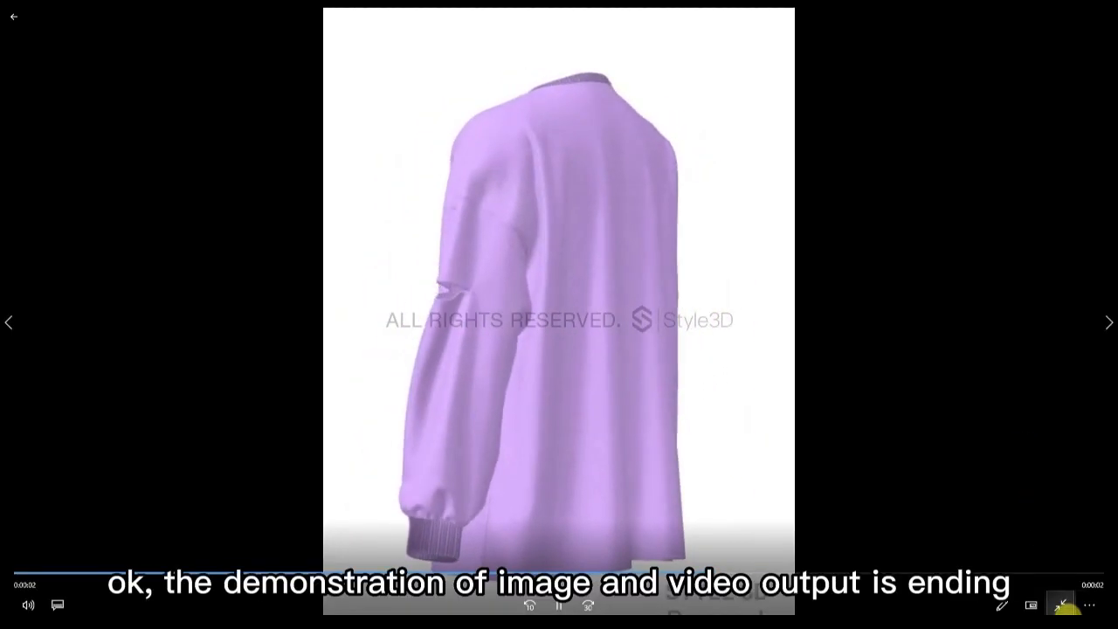
Close the playback of the sweatshirt's rotation video and minimize the desktop folder window.
left_click(1108, 18)
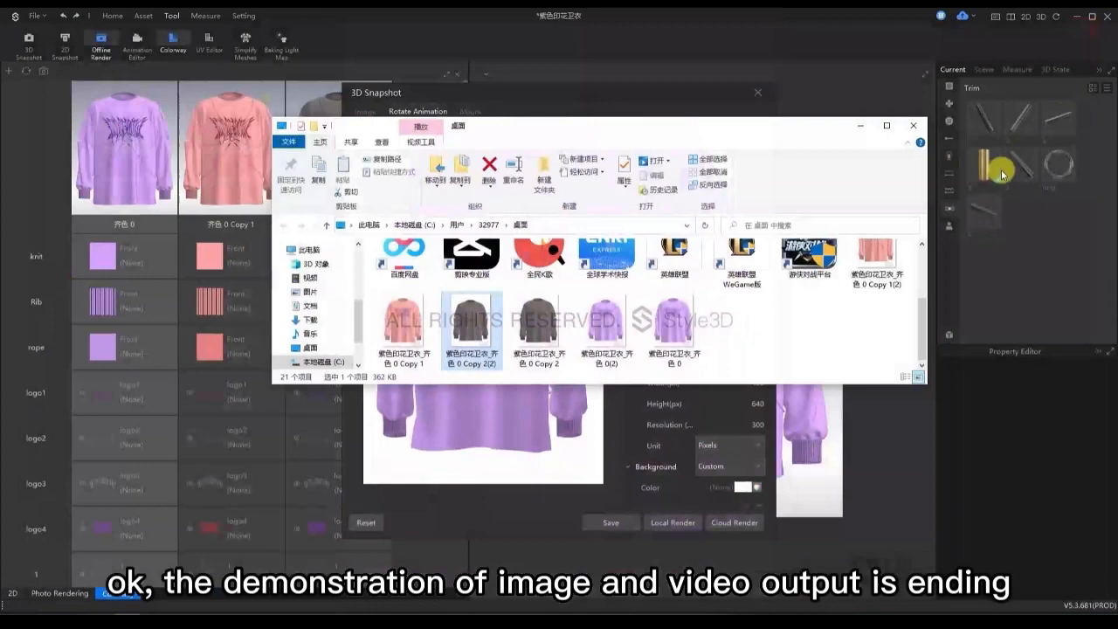
left_click(860, 127)
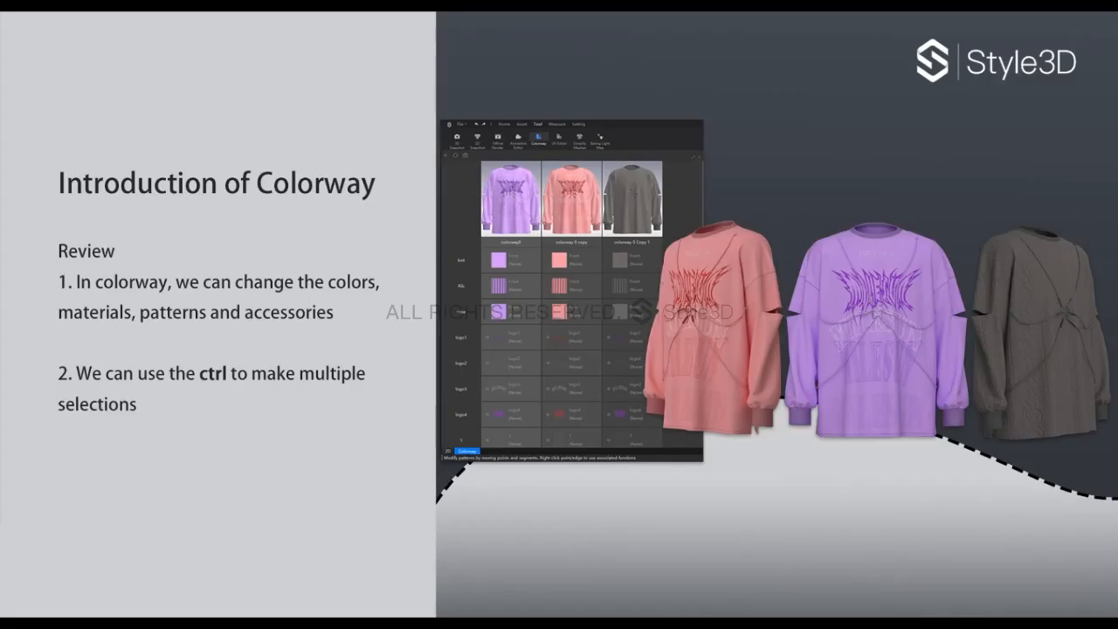